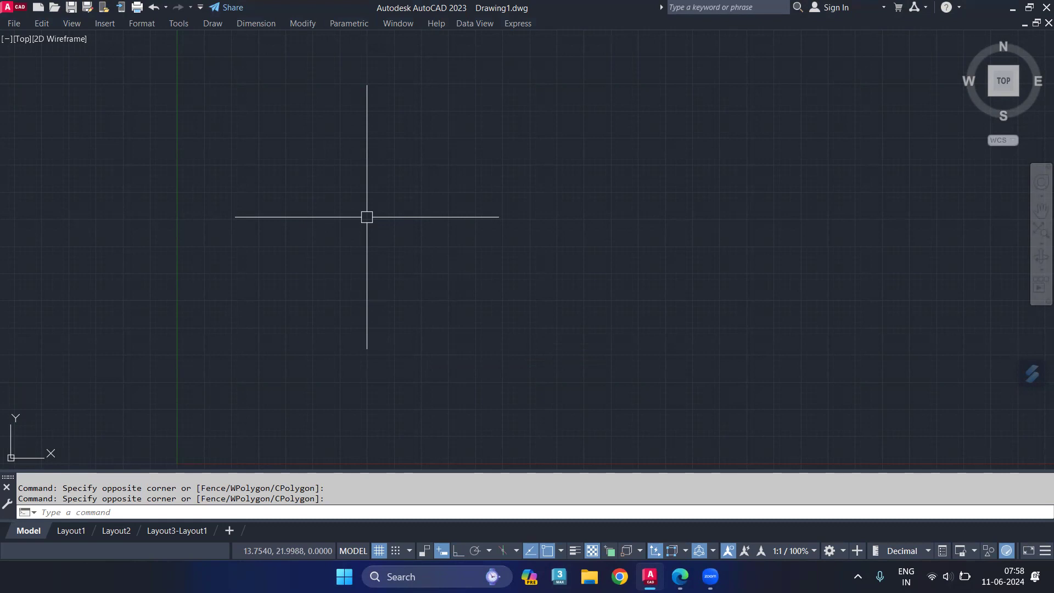
- Draw a nearly vertical freehand line in the upper middle of the drawing area
{"action": "type", "text": "l"}
{"action": "key", "text": "Return"}
{"action": "left_click", "coordinate": [448, 106]}
{"action": "left_click", "coordinate": [446, 205]}
{"action": "key", "text": "Return"}
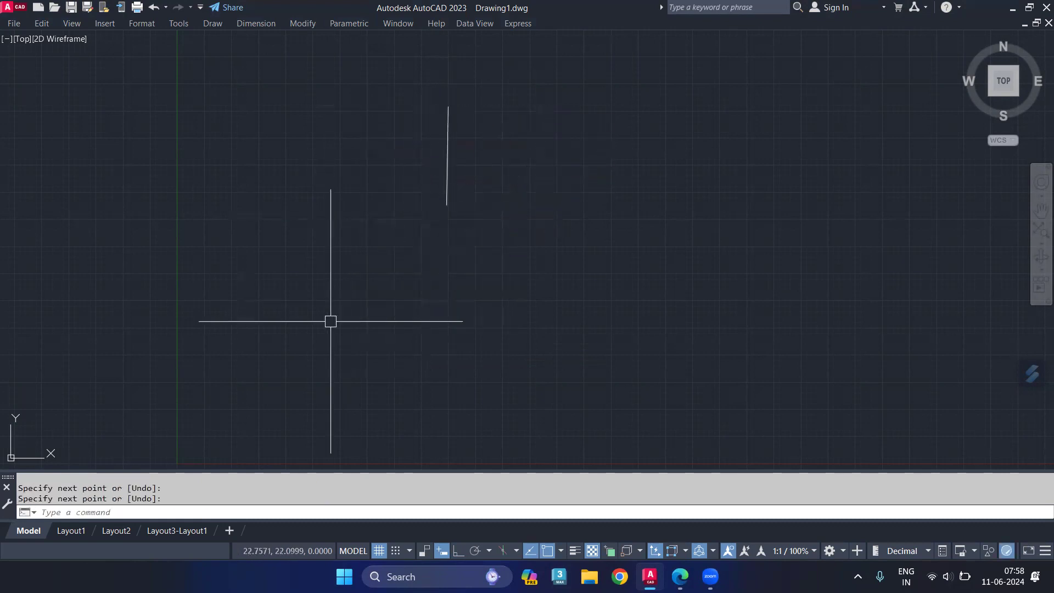
- Draw a slanted freehand line with Ortho off, running down to the left below the vertical line
{"action": "key", "text": "F8"}
{"action": "left_click", "coordinate": [423, 277]}
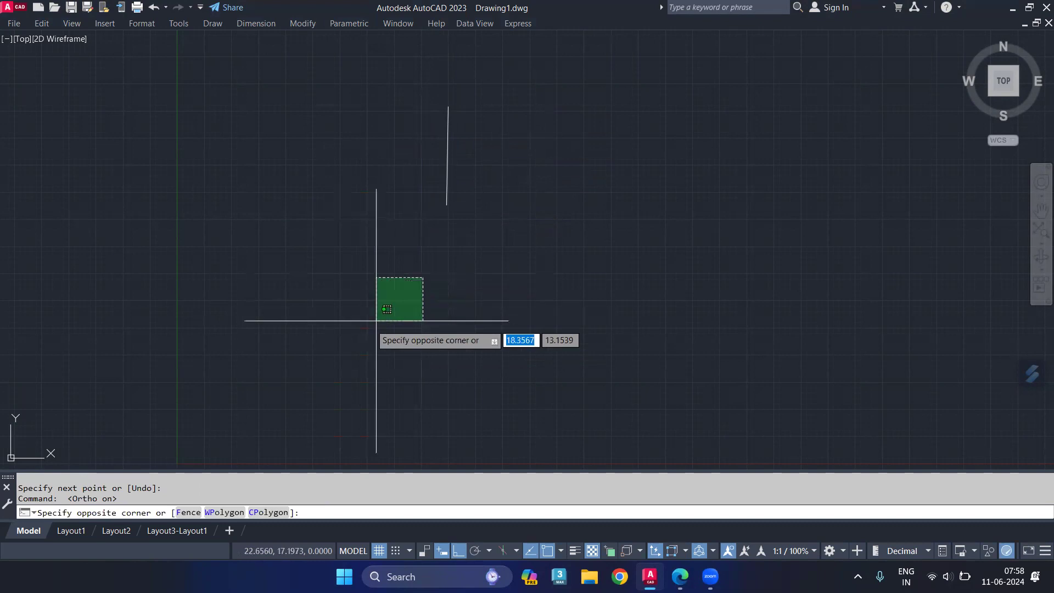
{"action": "key", "text": "Escape"}
{"action": "type", "text": "L"}
{"action": "key", "text": "Return"}
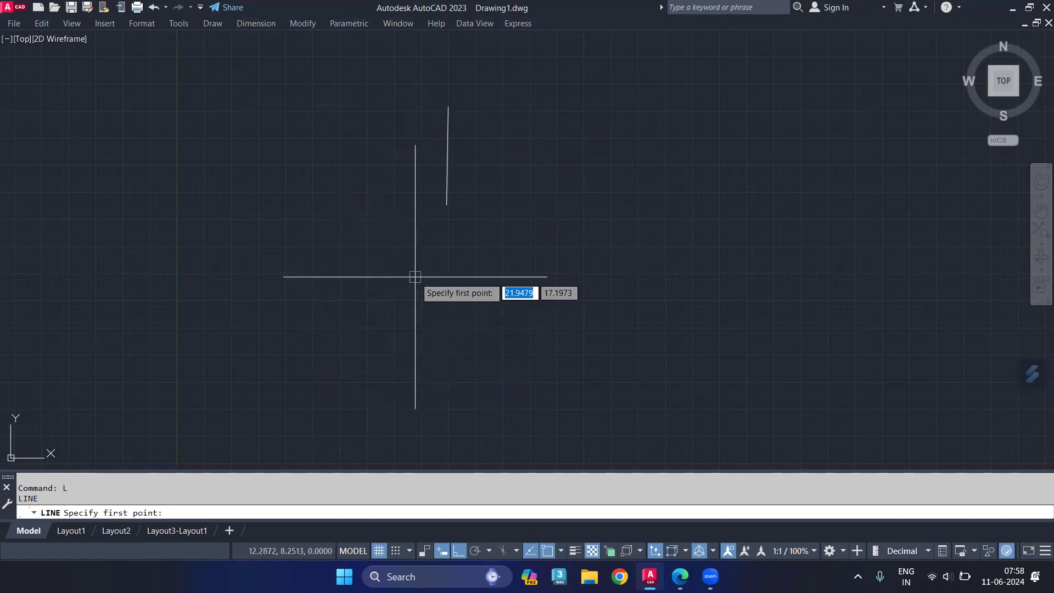
{"action": "key", "text": "F8"}
{"action": "left_click", "coordinate": [309, 357]}
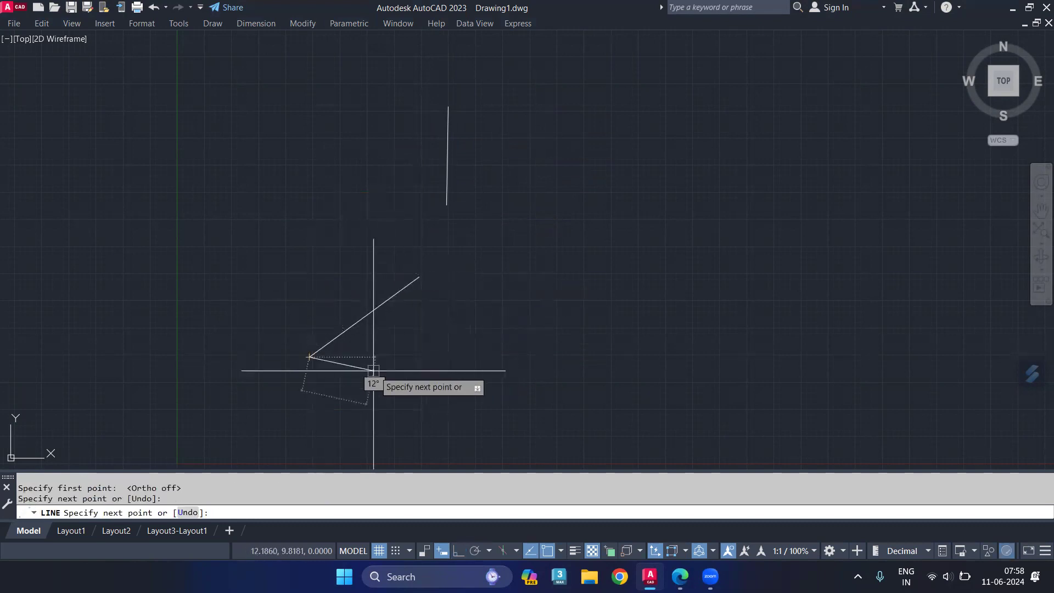
{"action": "type", "text": "b"}
{"action": "key", "text": "Escape"}
{"action": "key", "text": "Escape"}
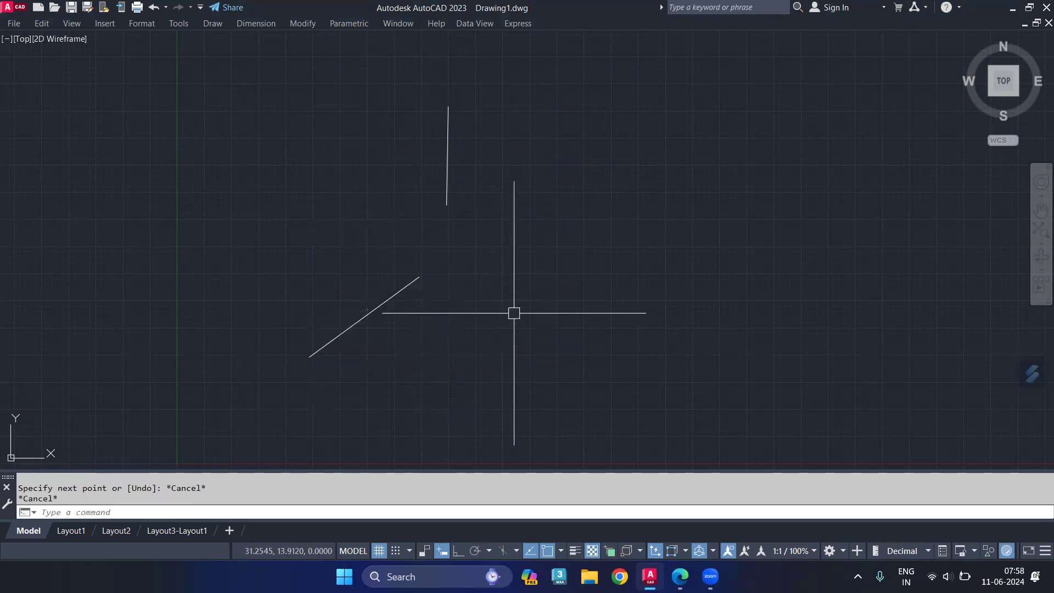
- Draw a third freehand line to the right of the other two, sloping down to the right
{"action": "key", "text": "Return"}
{"action": "left_click", "coordinate": [595, 297]}
{"action": "left_click", "coordinate": [775, 384]}
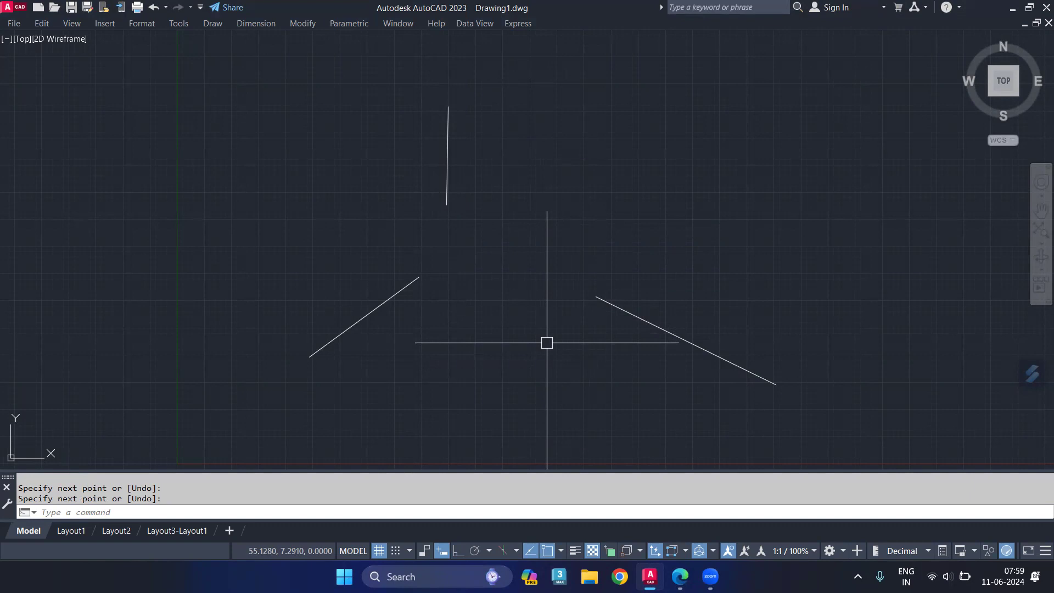
- Draw a three-point (3P) circle through the inner endpoints of the lower-left, upper and right lines, in that order
{"action": "type", "text": "C"}
{"action": "key", "text": "Return"}
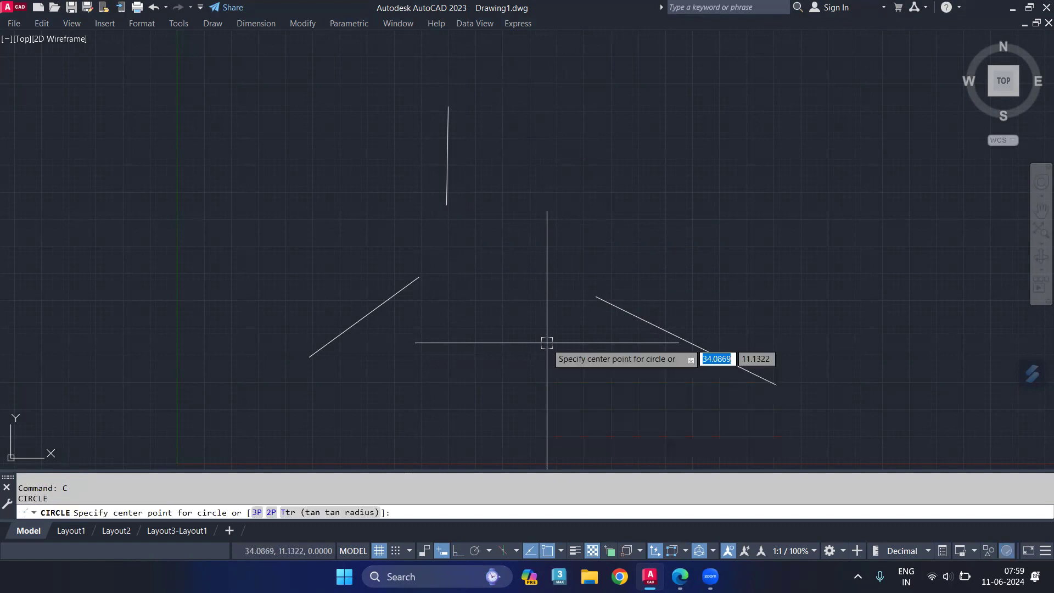
{"action": "left_click", "coordinate": [258, 513]}
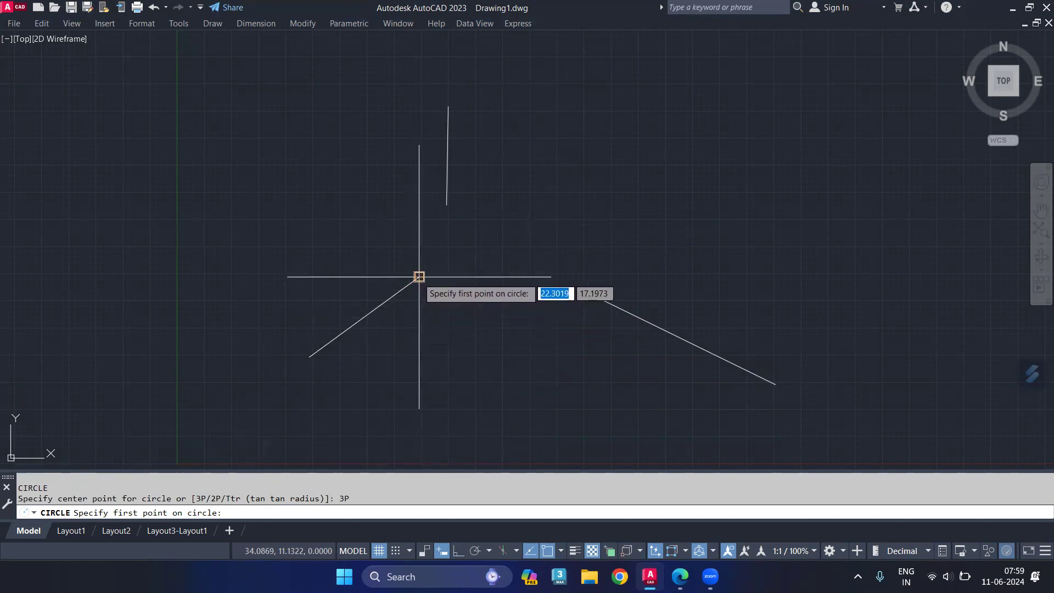
{"action": "left_click", "coordinate": [419, 276]}
{"action": "left_click", "coordinate": [446, 205]}
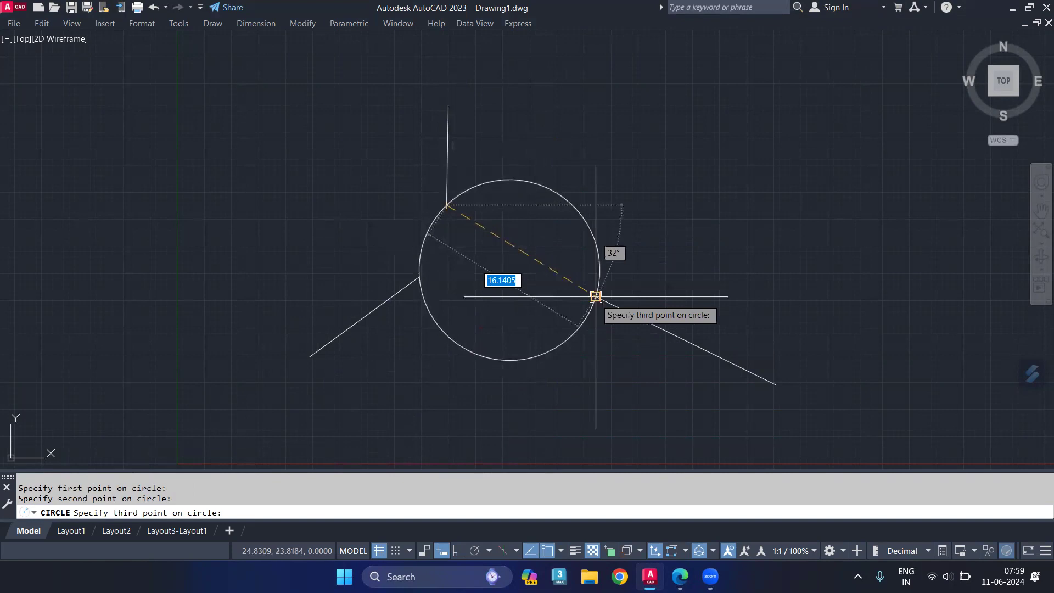
{"action": "left_click", "coordinate": [595, 296]}
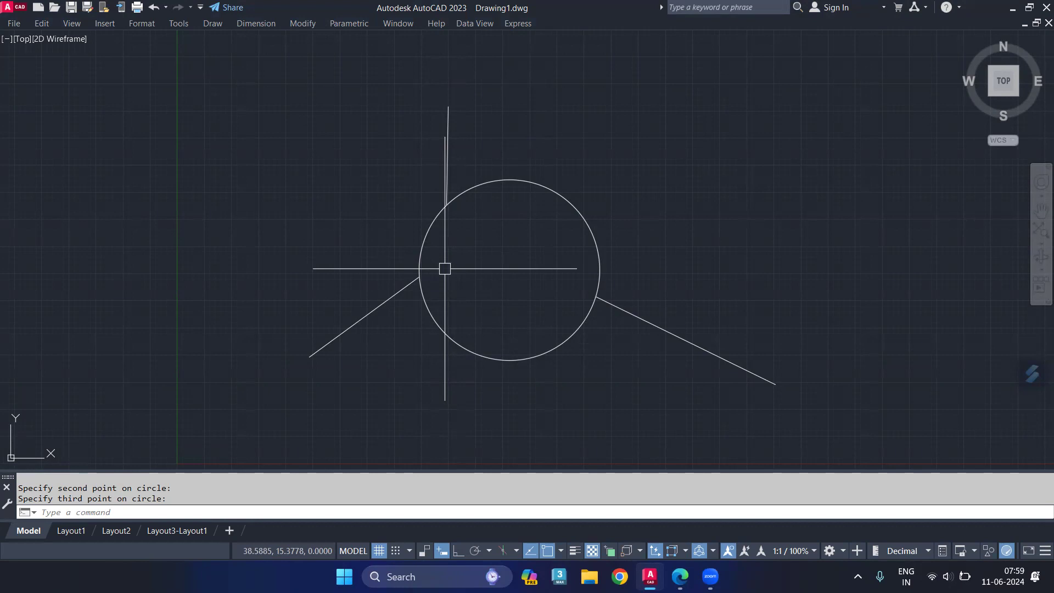
- Undo the circle and redraw it with the 3P option, picking the inner endpoints of the right, lower-left and upper lines
{"action": "key", "text": "ctrl+z"}
{"action": "type", "text": "C"}
{"action": "key", "text": "Return"}
{"action": "type", "text": "3"}
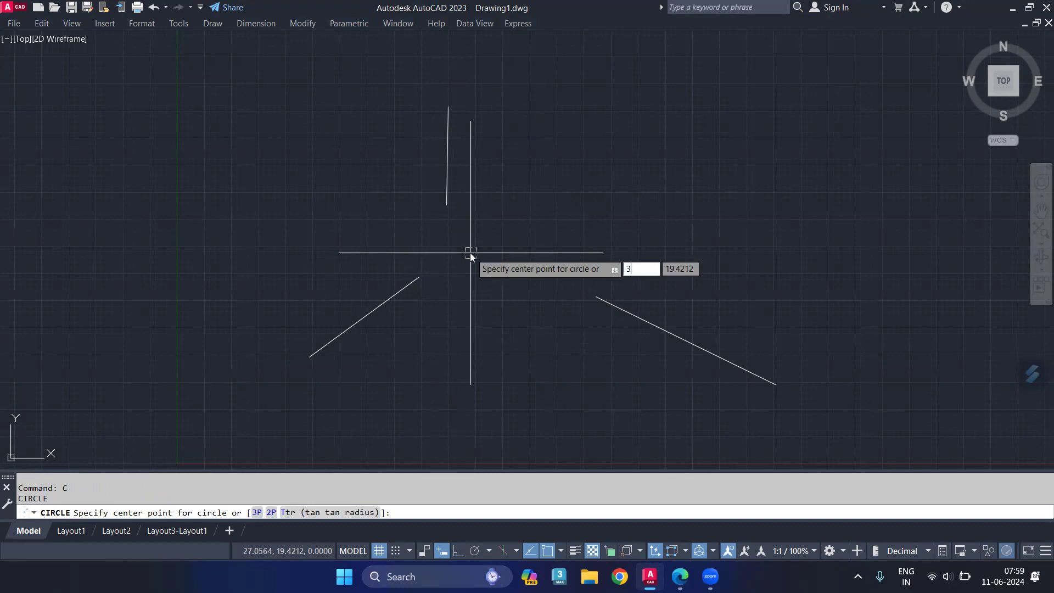
{"action": "type", "text": "p"}
{"action": "key", "text": "Return"}
{"action": "left_click", "coordinate": [595, 296]}
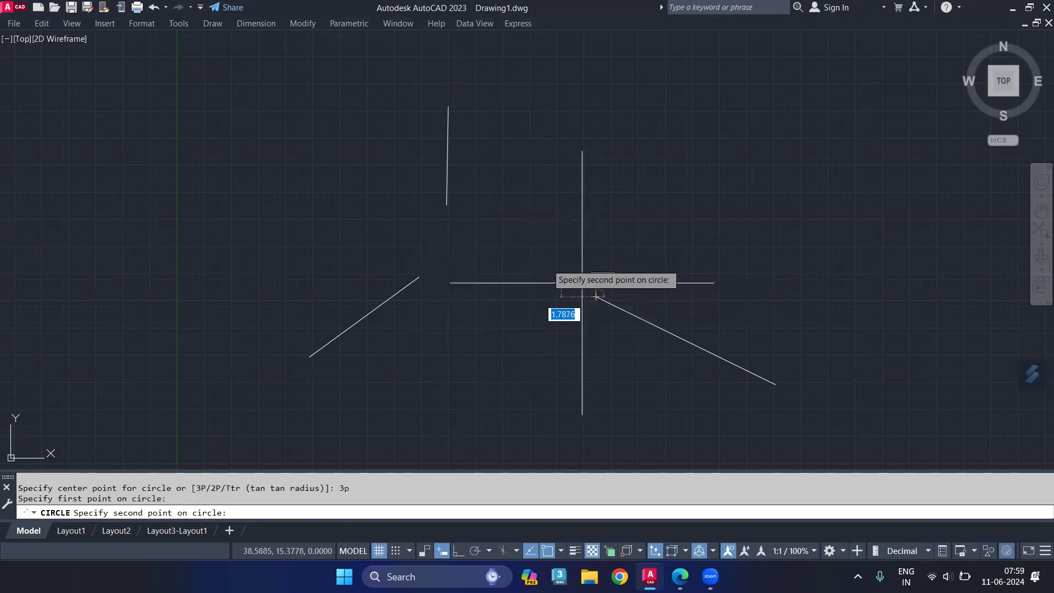
{"action": "left_click", "coordinate": [419, 276]}
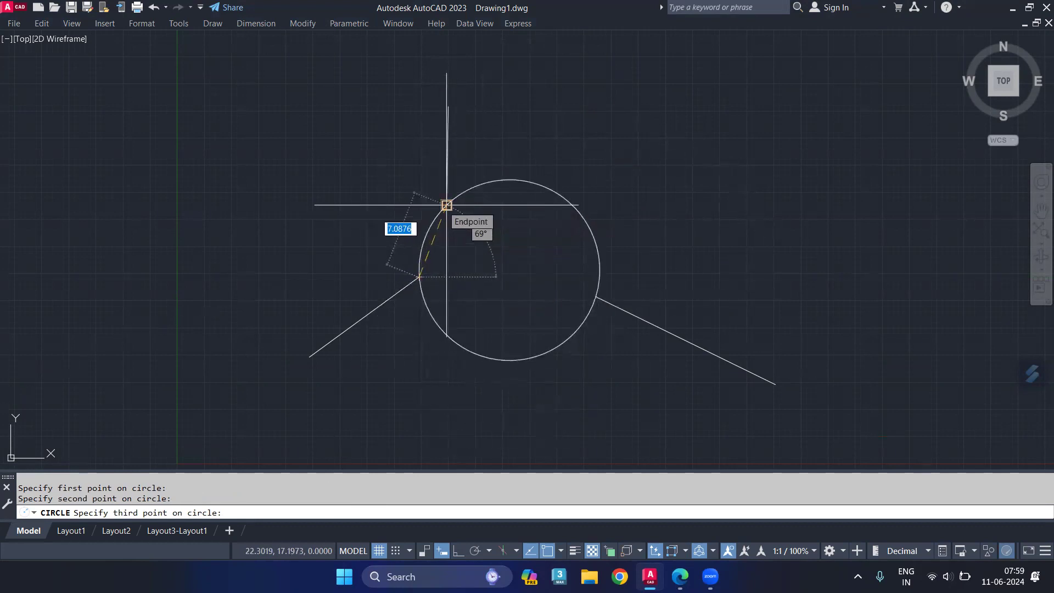
{"action": "left_click", "coordinate": [446, 205]}
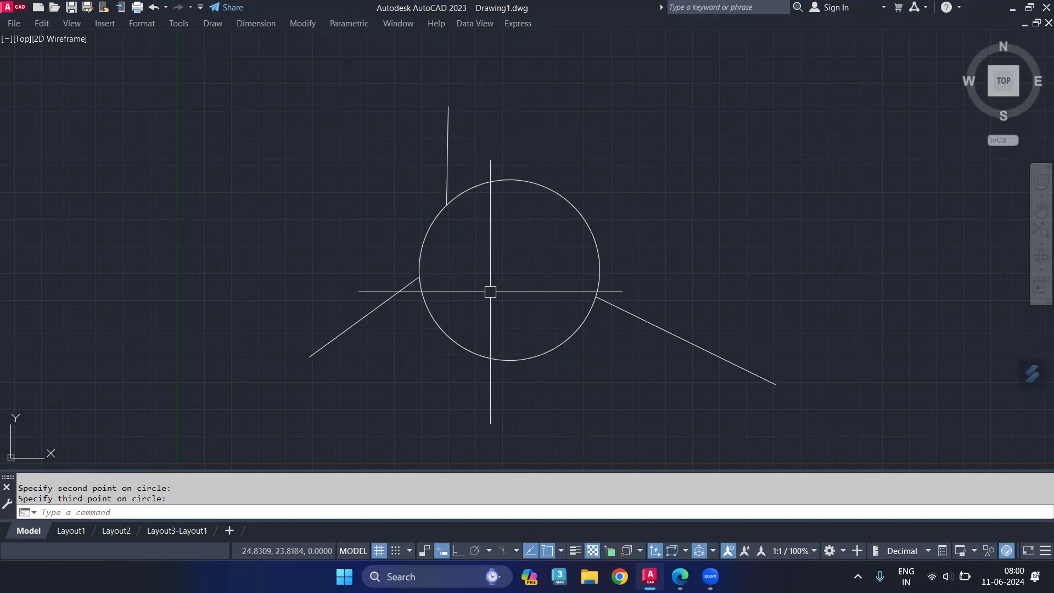
- Erase the three lines and the circle together
{"action": "left_click", "coordinate": [701, 112]}
{"action": "left_click", "coordinate": [289, 375]}
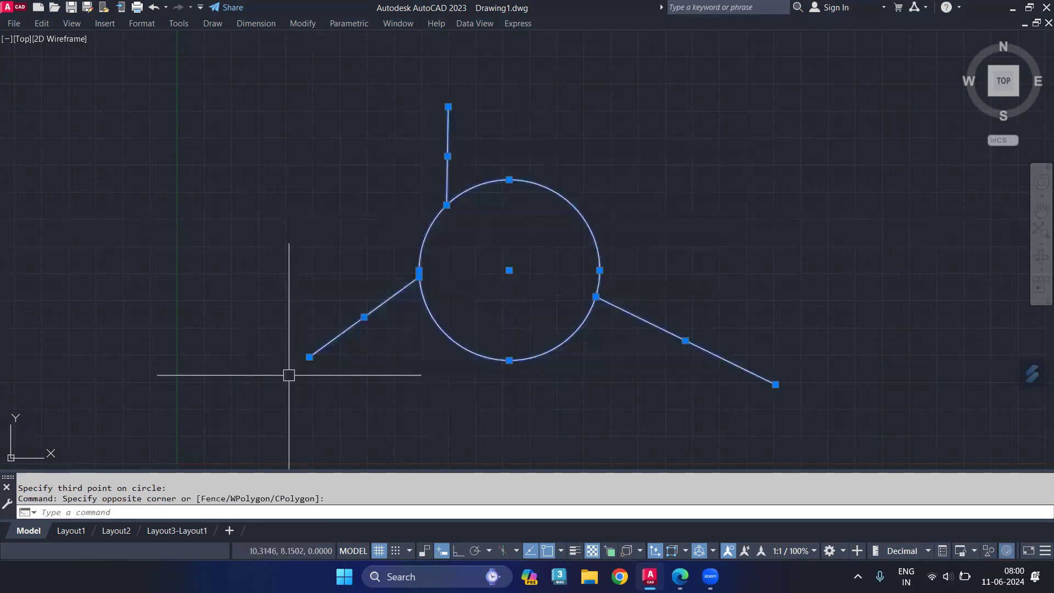
{"action": "key", "text": "Delete"}
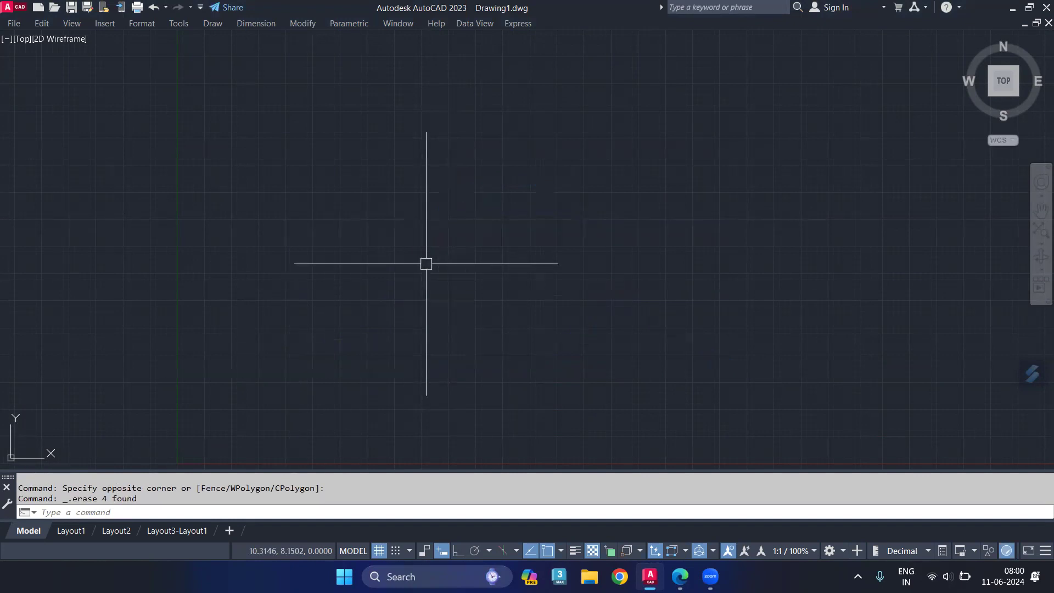
- Draw a horizontal line 5 units long to the right with Ortho on
{"action": "type", "text": "l"}
{"action": "key", "text": "Return"}
{"action": "left_click", "coordinate": [364, 265]}
{"action": "key", "text": "F8"}
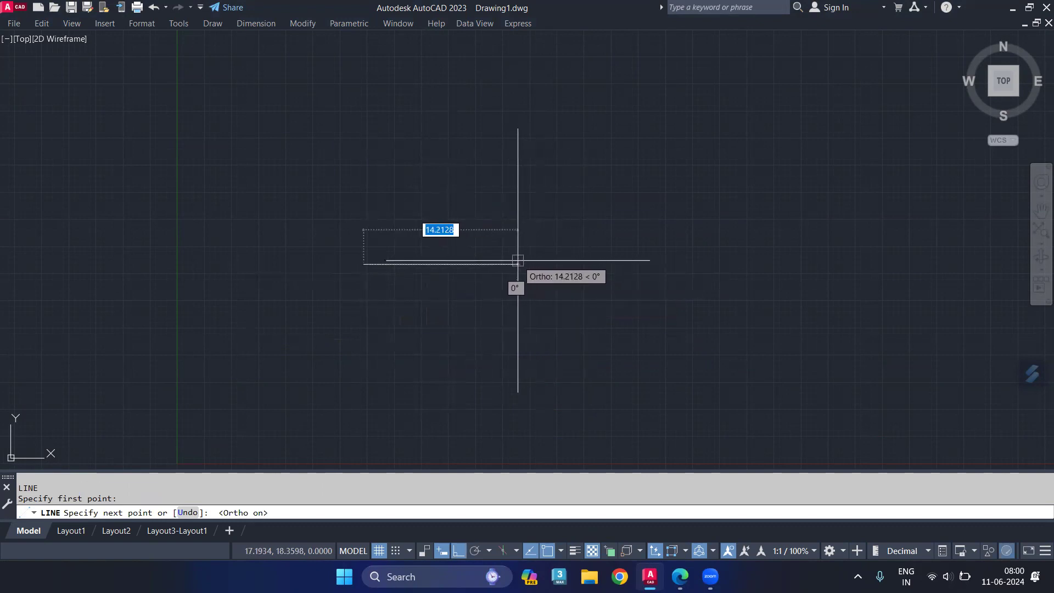
{"action": "type", "text": "5"}
{"action": "key", "text": "Return"}
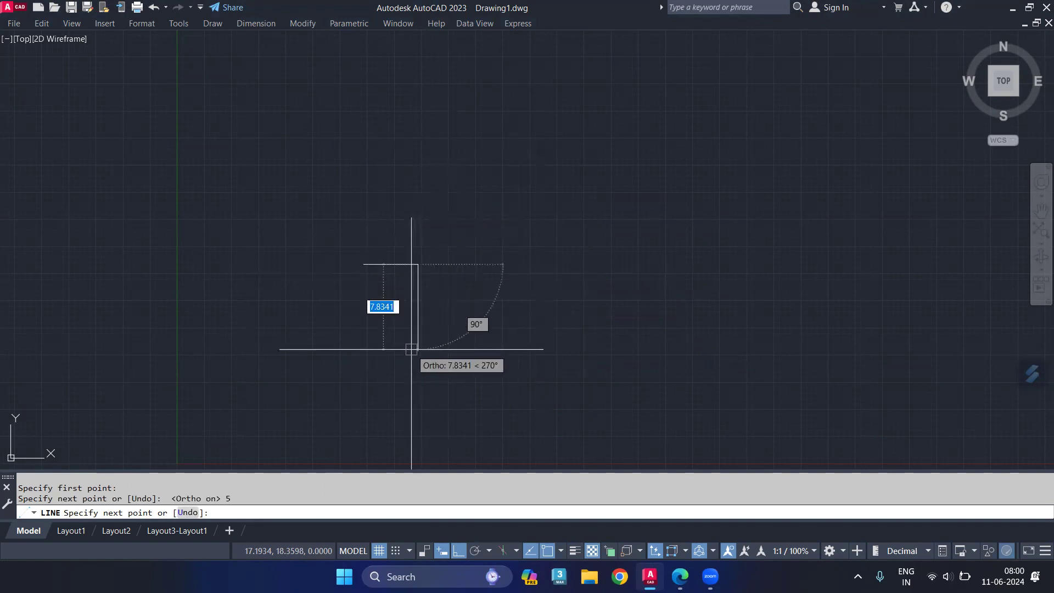
{"action": "key", "text": "Escape"}
- Draw a circle of radius 2 centred on the right endpoint of the horizontal line
{"action": "scroll", "coordinate": [343, 257], "scroll_direction": "up", "scroll_amount": 4}
{"action": "scroll", "coordinate": [370, 284], "scroll_direction": "up", "scroll_amount": 4}
{"action": "type", "text": "C"}
{"action": "key", "text": "Return"}
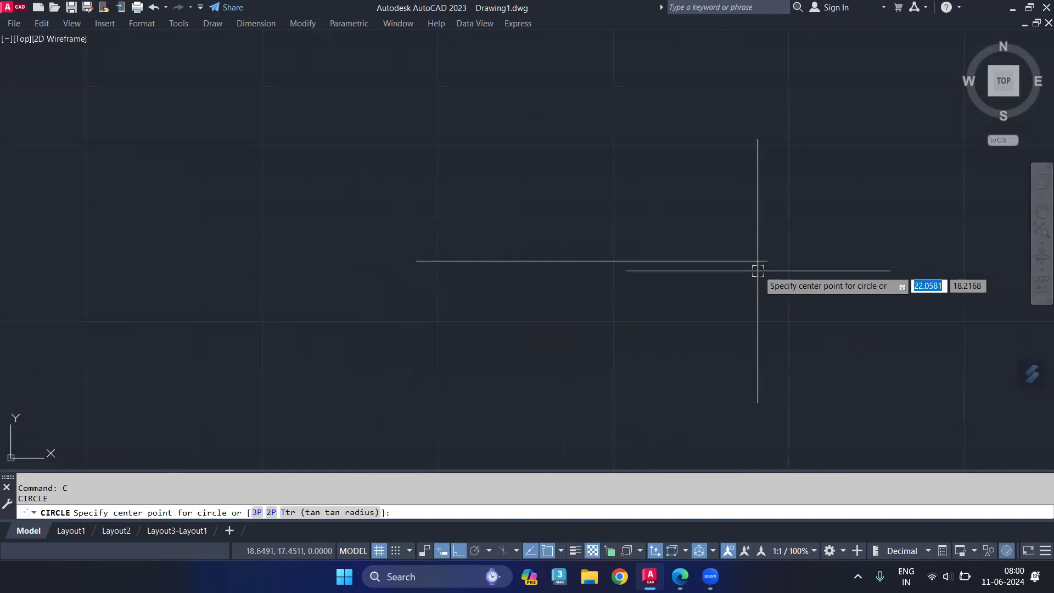
{"action": "left_click", "coordinate": [767, 261]}
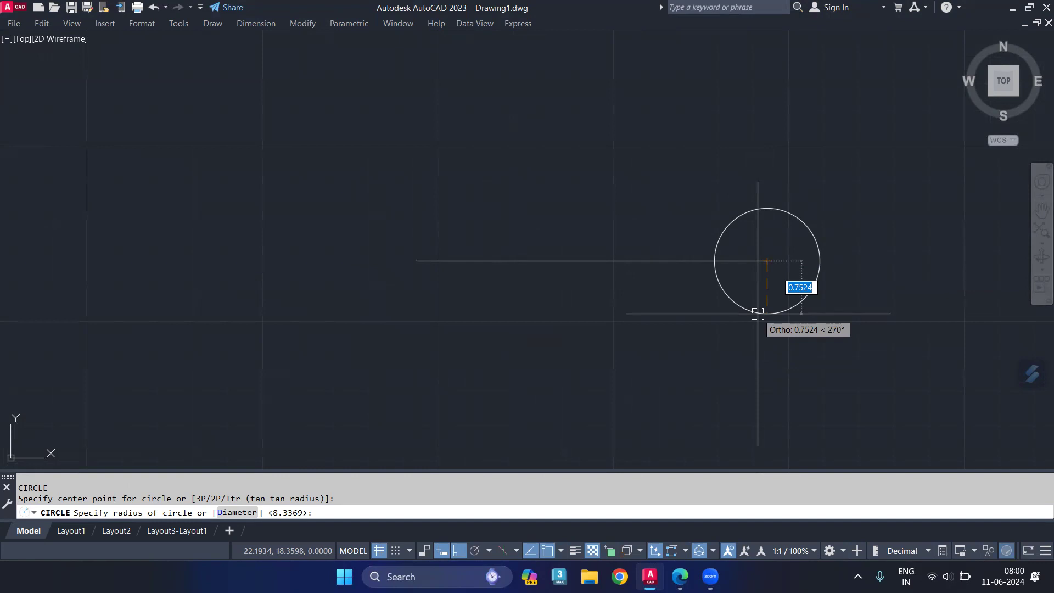
{"action": "type", "text": "2"}
{"action": "key", "text": "Return"}
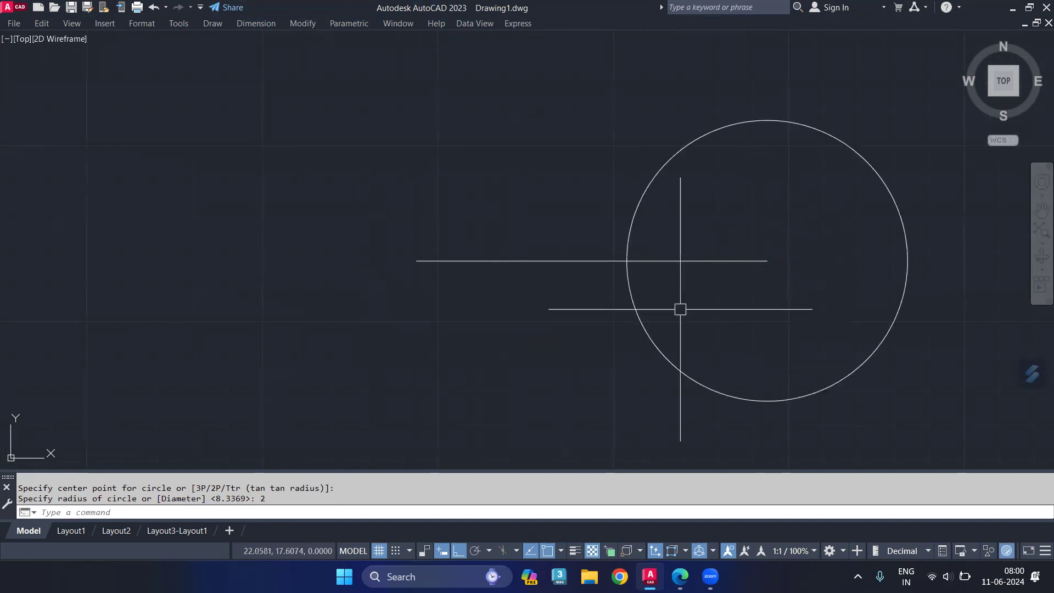
- Draw a circle of radius 1 centred on the line's left endpoint and erase the line joining the two centres
{"action": "key", "text": "Return"}
{"action": "left_click", "coordinate": [416, 262]}
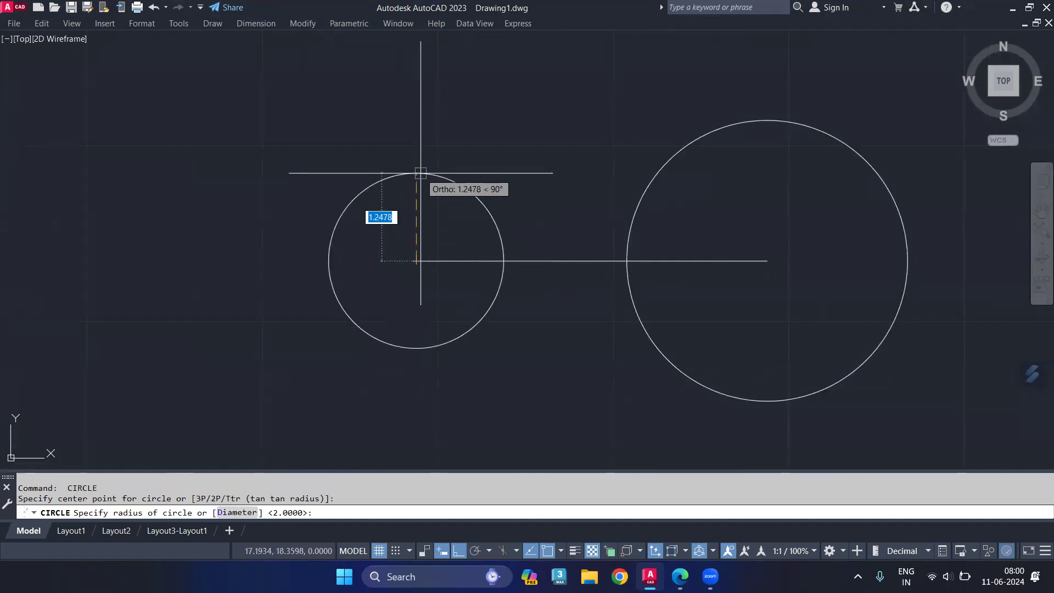
{"action": "type", "text": "1"}
{"action": "key", "text": "Return"}
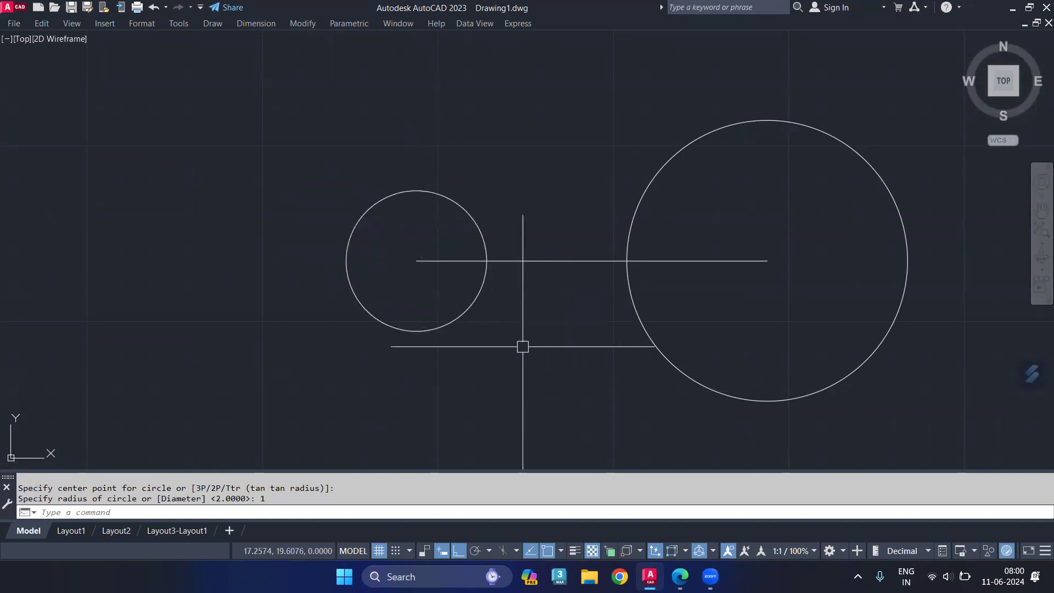
{"action": "left_click", "coordinate": [544, 261]}
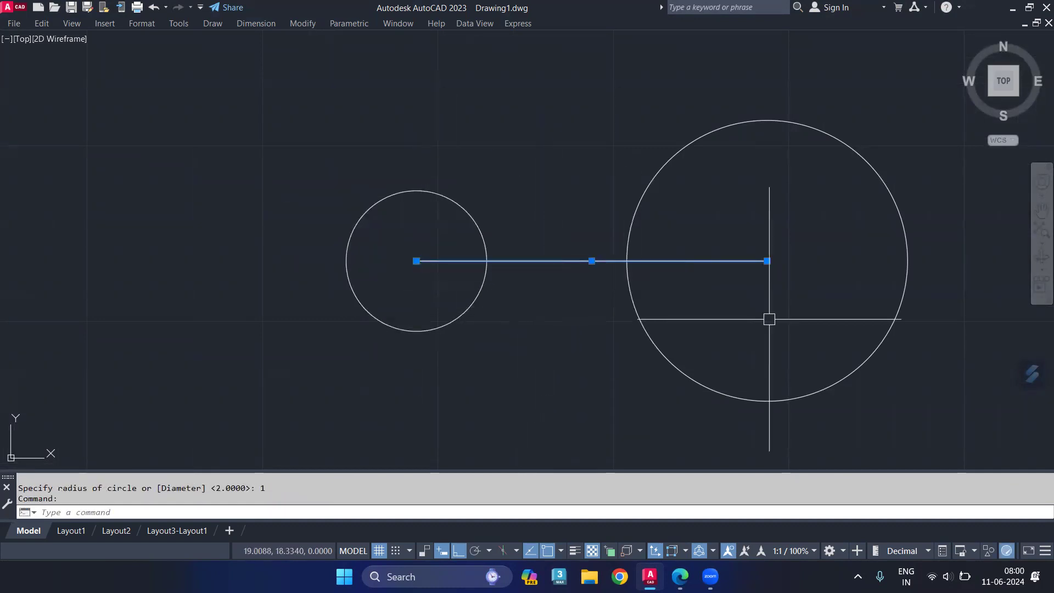
{"action": "key", "text": "Delete"}
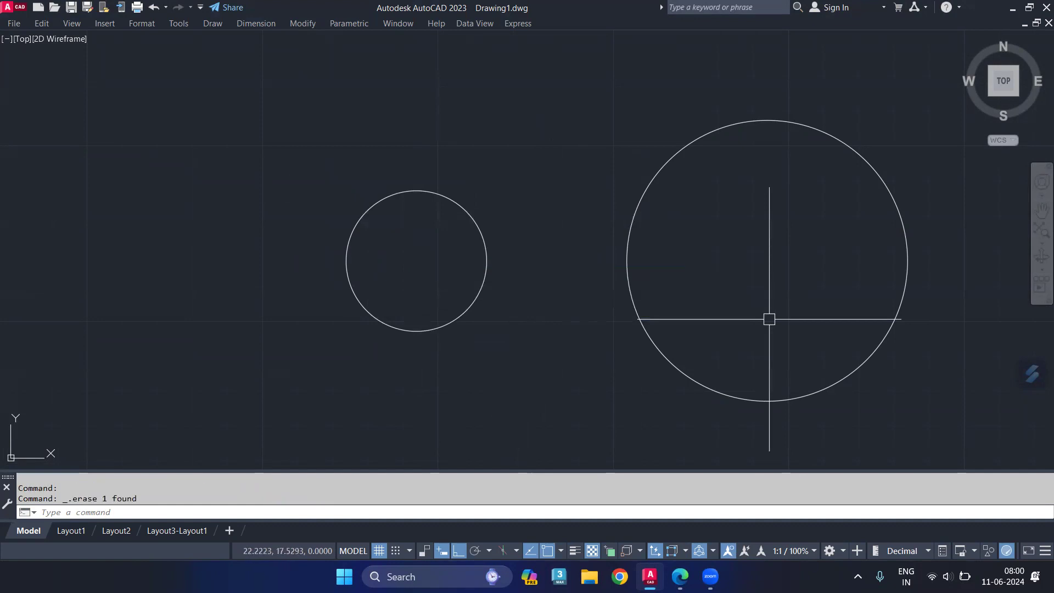
- Draw a Ttr (tan tan radius) circle of radius 1 between the large and small circles, tangent to both
{"action": "type", "text": "C"}
{"action": "key", "text": "Return"}
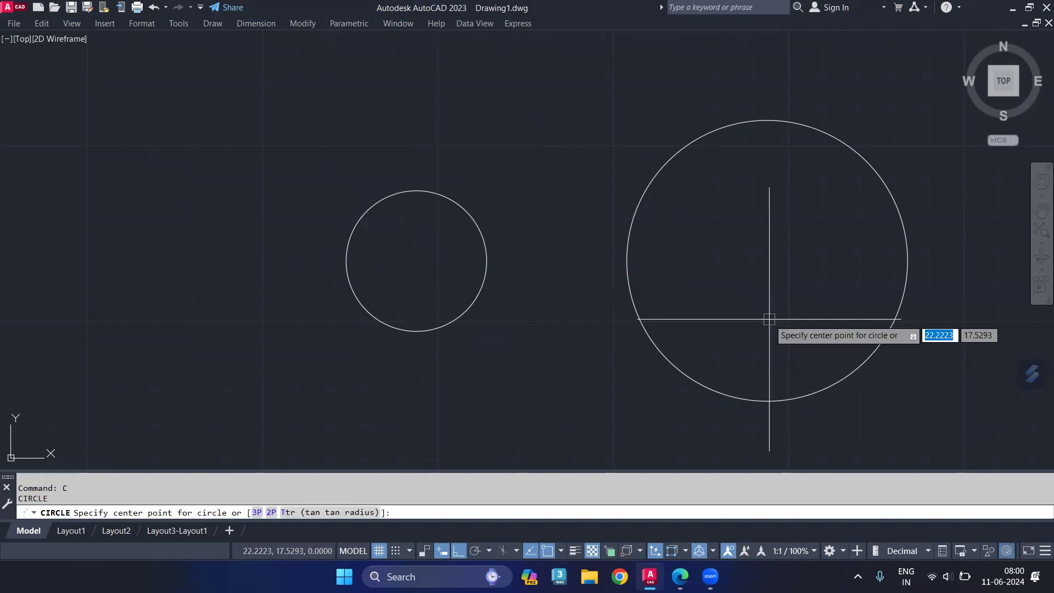
{"action": "left_click", "coordinate": [290, 512]}
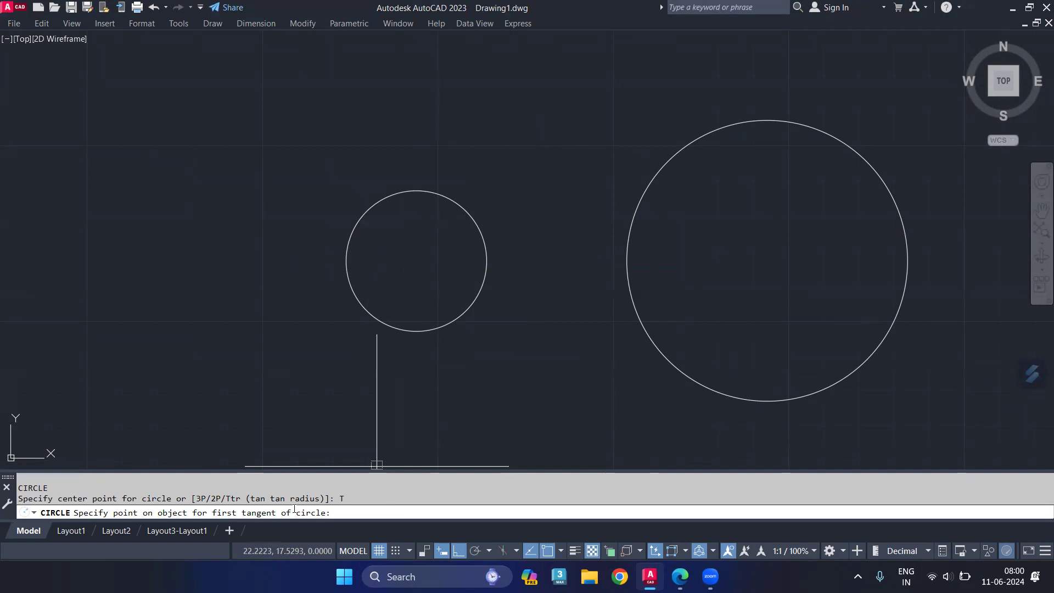
{"action": "left_click", "coordinate": [654, 176]}
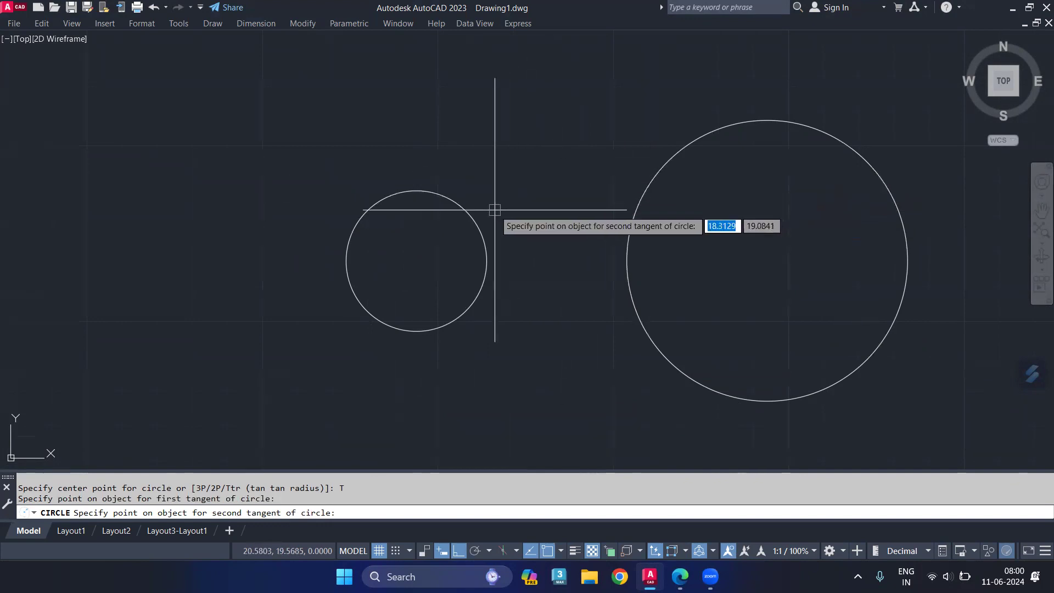
{"action": "left_click", "coordinate": [477, 222]}
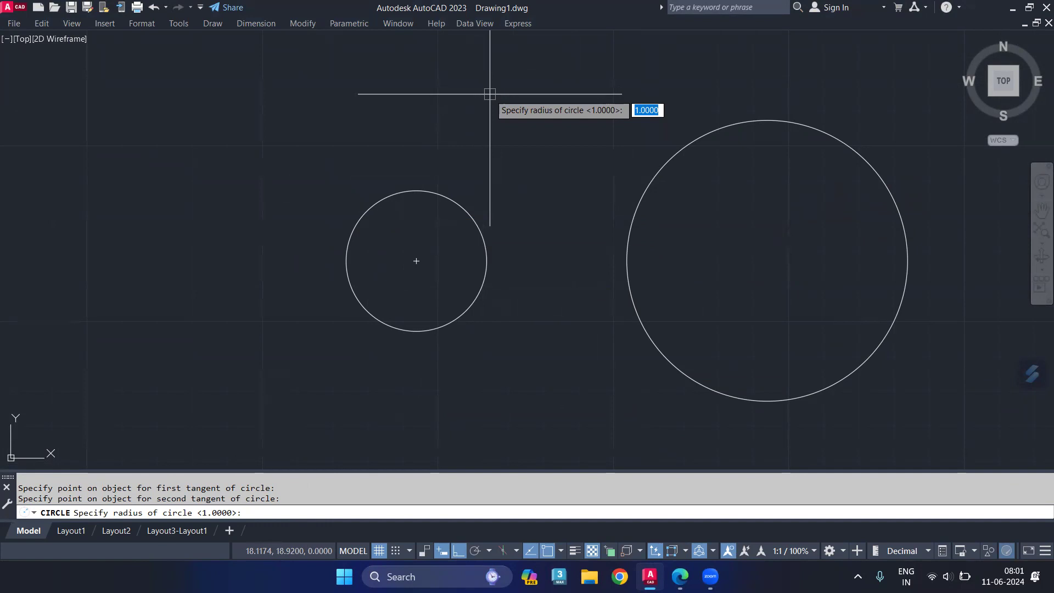
{"action": "type", "text": "1"}
{"action": "key", "text": "Return"}
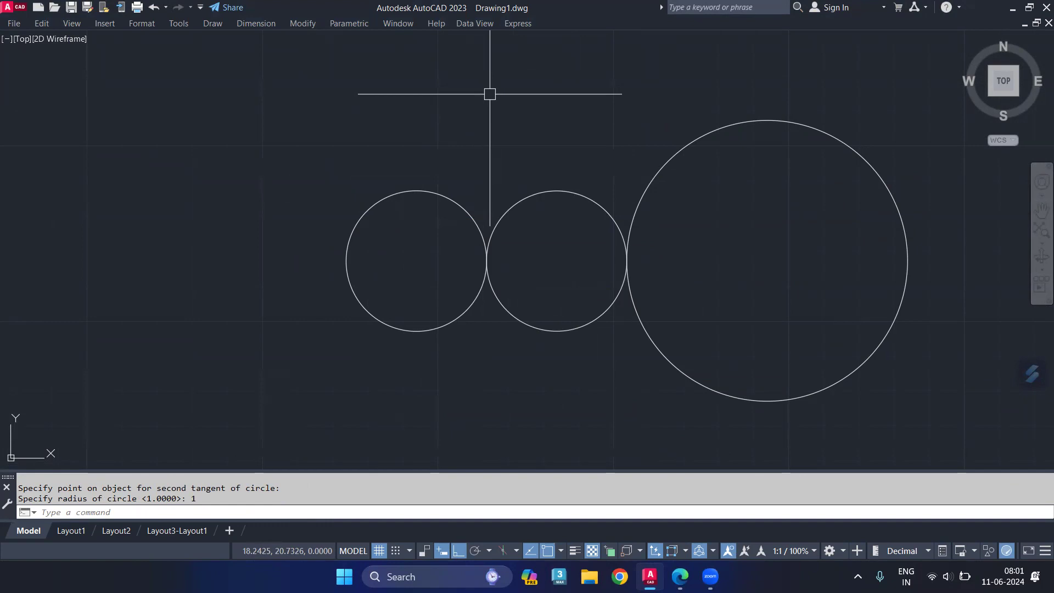
- Erase the middle circle and try a Ttr circle of radius 0.5 tangent to the tops of the small and large circles
{"action": "left_click", "coordinate": [509, 207]}
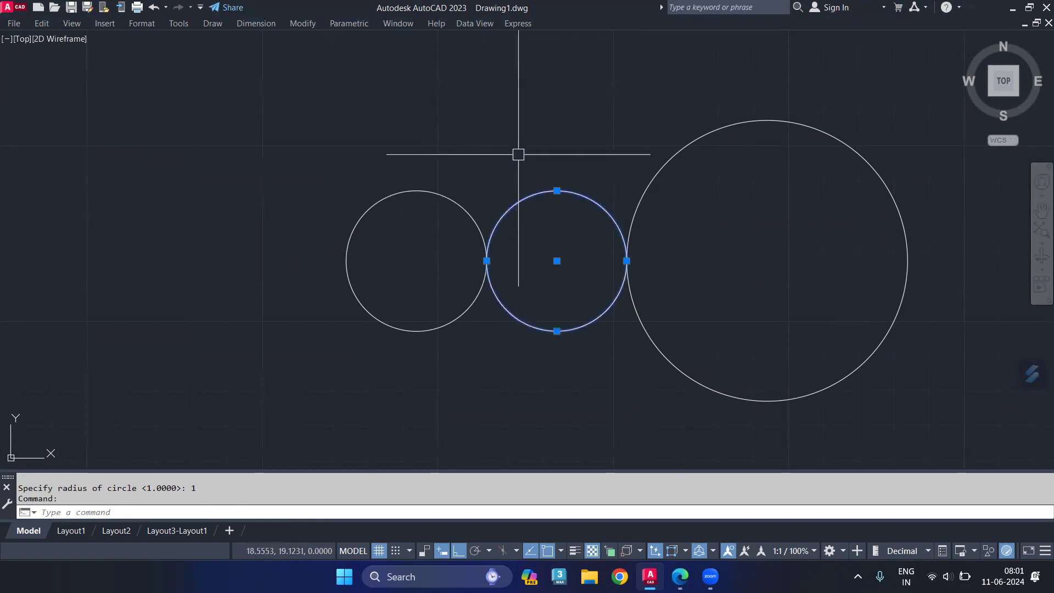
{"action": "key", "text": "Delete"}
{"action": "type", "text": "c"}
{"action": "key", "text": "Return"}
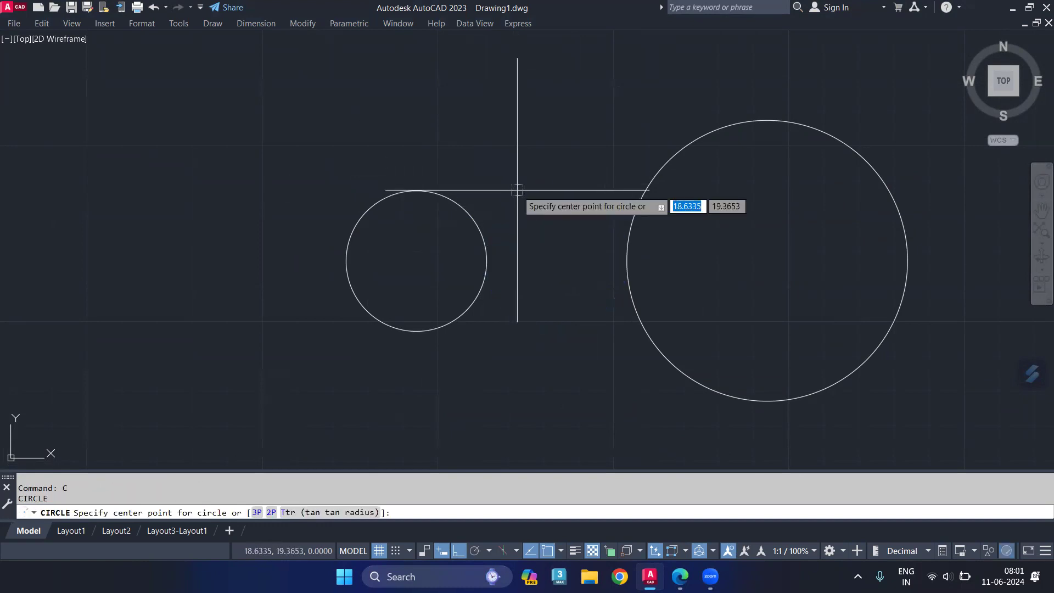
{"action": "left_click", "coordinate": [321, 512]}
{"action": "left_click", "coordinate": [423, 190]}
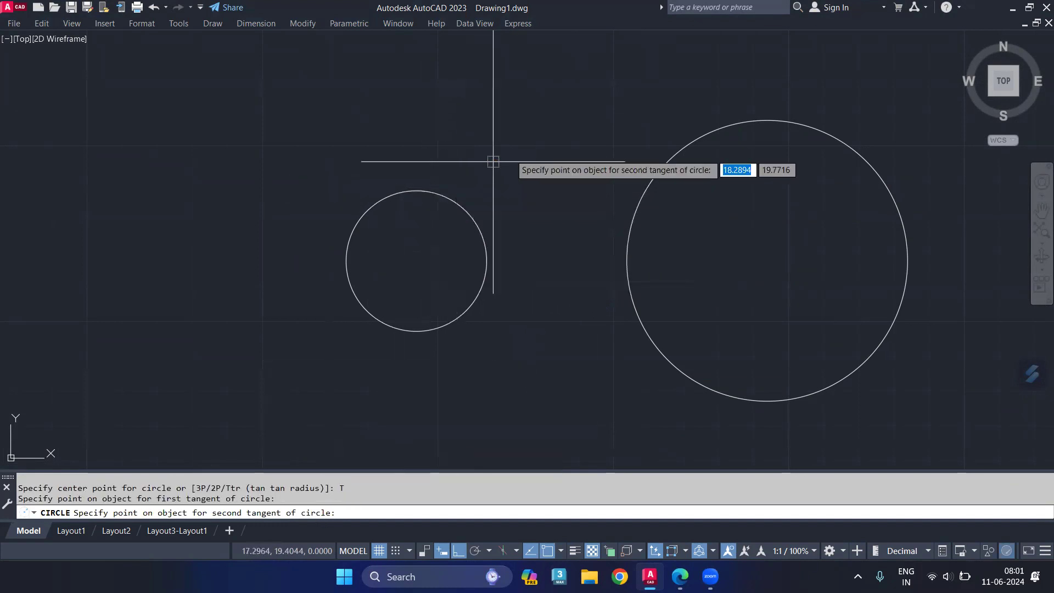
{"action": "left_click", "coordinate": [700, 135]}
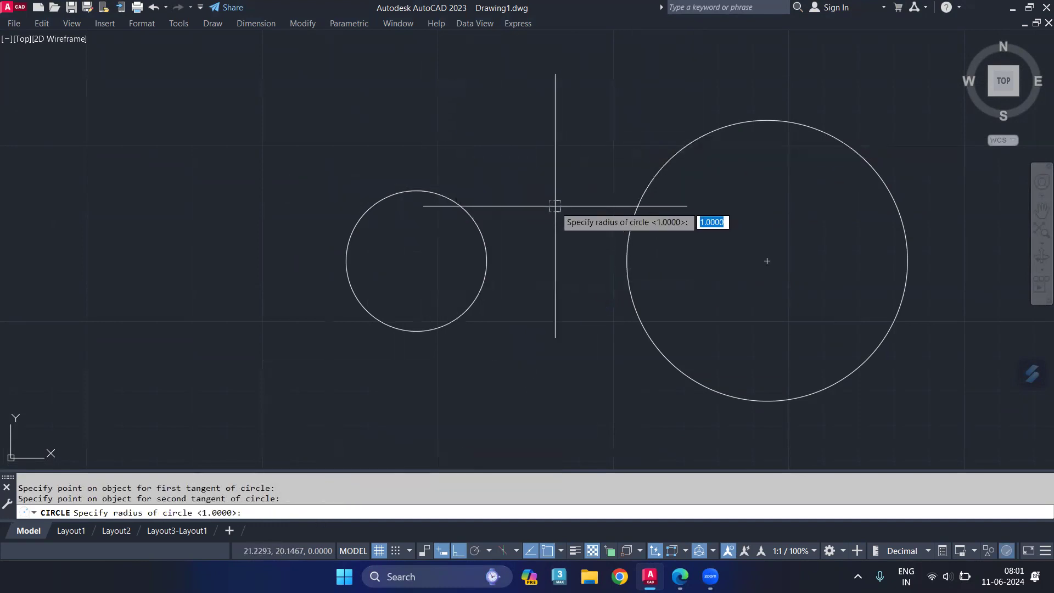
{"action": "type", "text": ".5"}
{"action": "key", "text": "Return"}
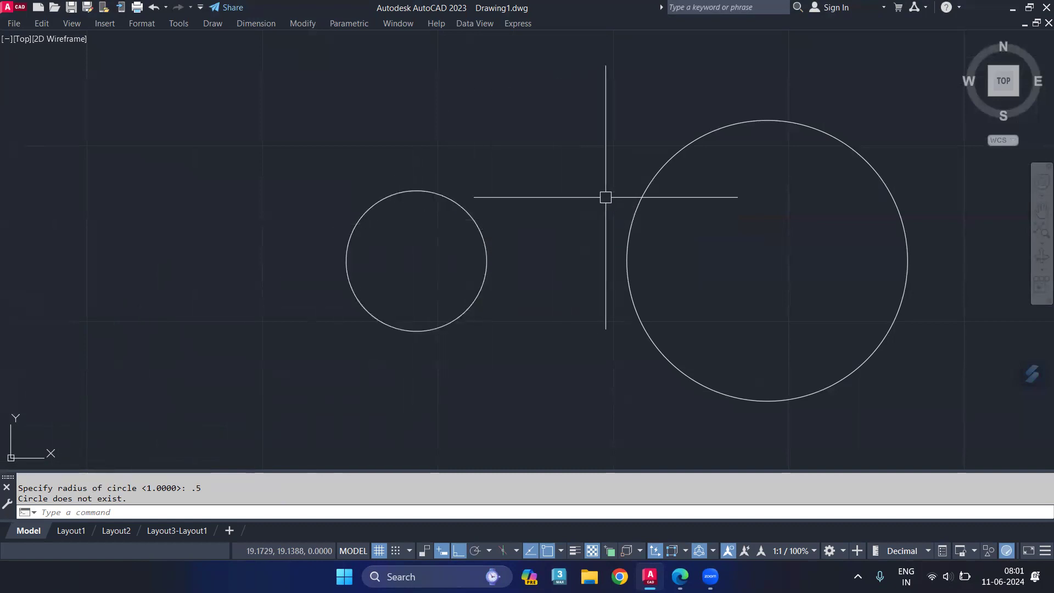
- Draw a Ttr (tan tan radius) circle of radius 3 tangent to the upper sides of the small and large circles
{"action": "type", "text": "C"}
{"action": "key", "text": "Return"}
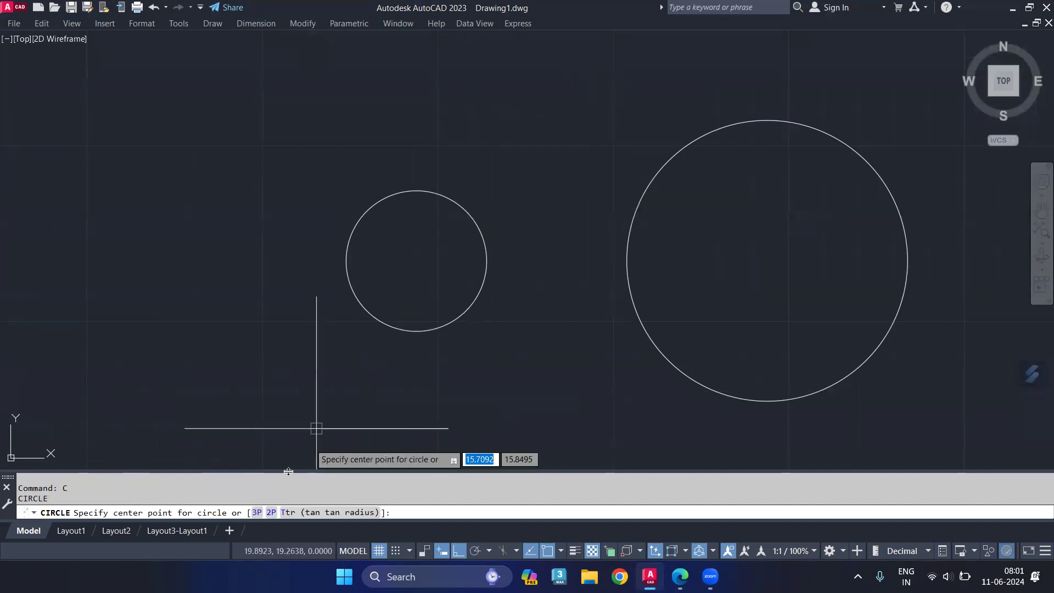
{"action": "left_click", "coordinate": [288, 512]}
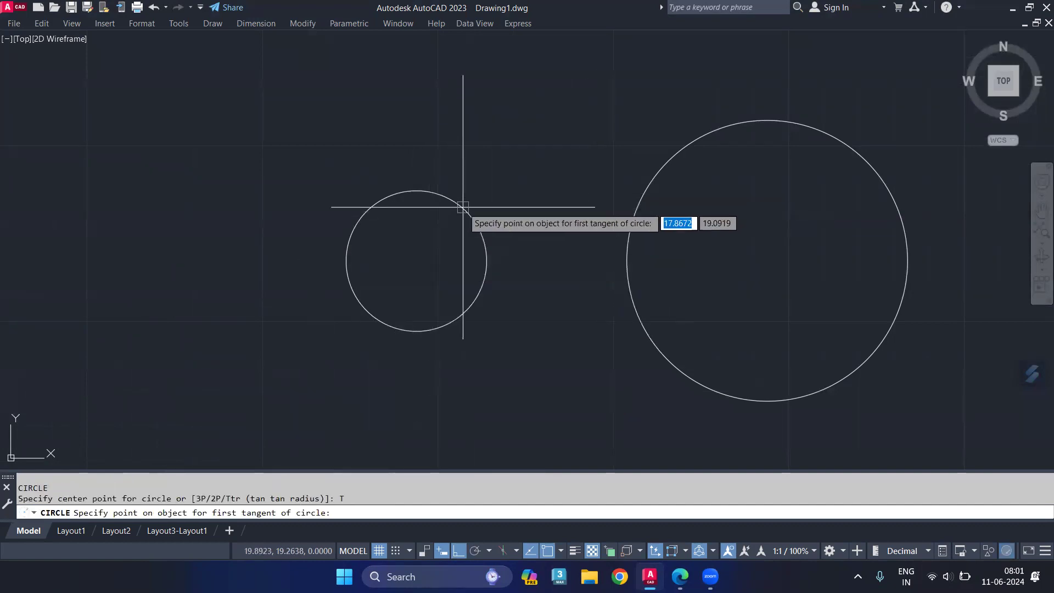
{"action": "left_click", "coordinate": [452, 199]}
{"action": "left_click", "coordinate": [635, 198]}
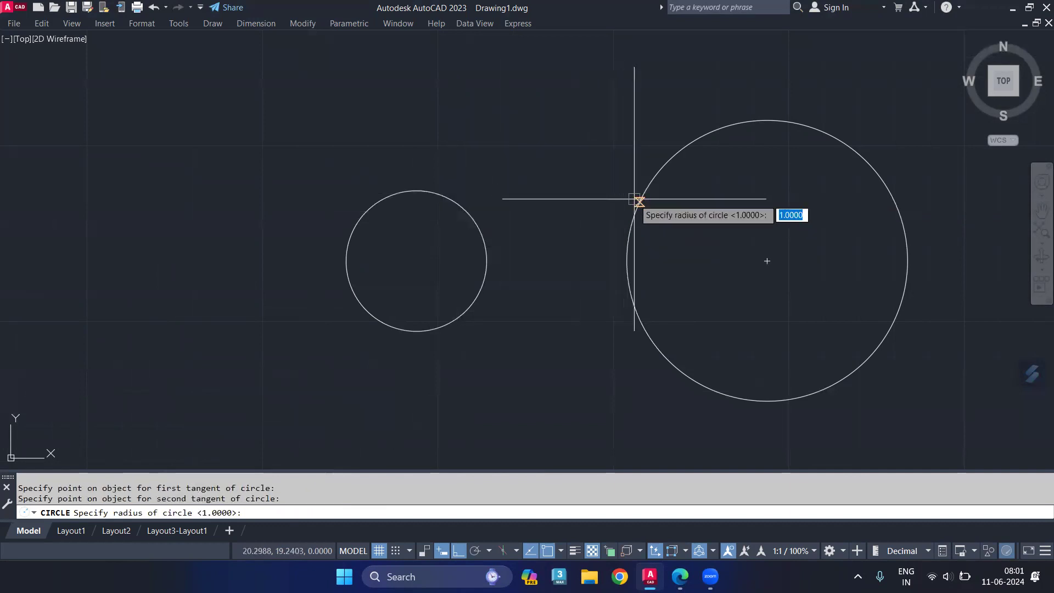
{"action": "type", "text": "3"}
{"action": "key", "text": "Return"}
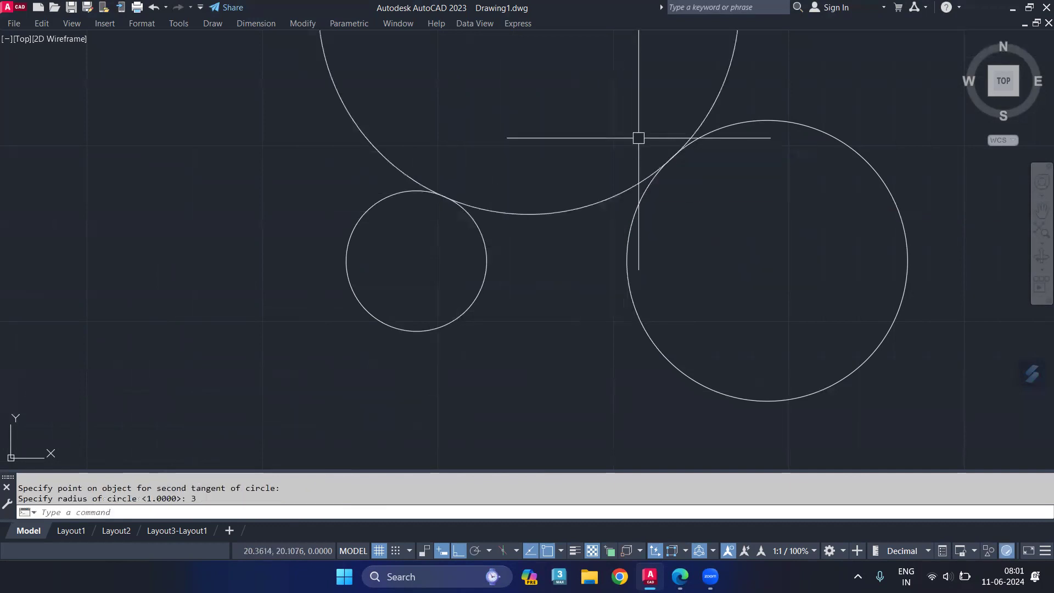
- Trim away the upper part of the radius 3 circle, keeping only the arc between the small and large circles
{"action": "middle_click_drag", "start_coordinate": [551, 270], "coordinate": [559, 349]}
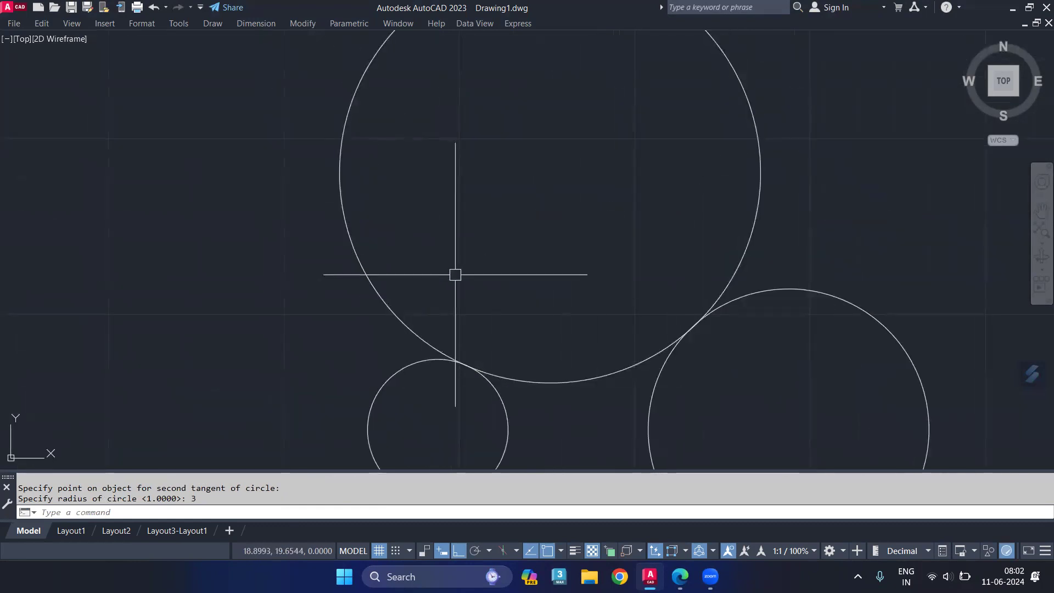
{"action": "middle_click_drag", "start_coordinate": [542, 329], "coordinate": [545, 262]}
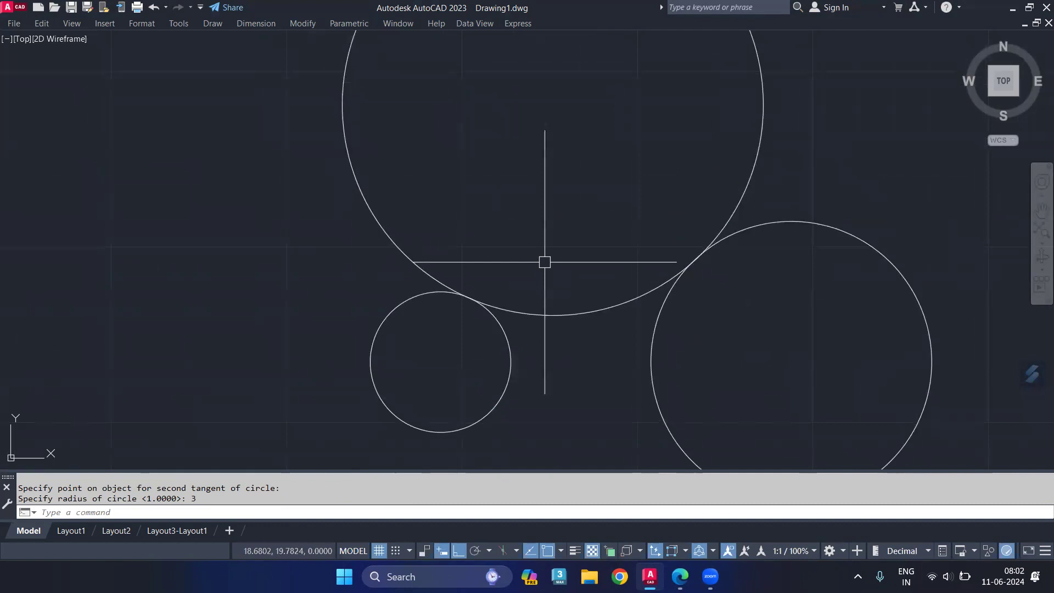
{"action": "scroll", "coordinate": [544, 262], "scroll_direction": "down", "scroll_amount": 2}
{"action": "middle_click_drag", "start_coordinate": [541, 223], "coordinate": [548, 317]}
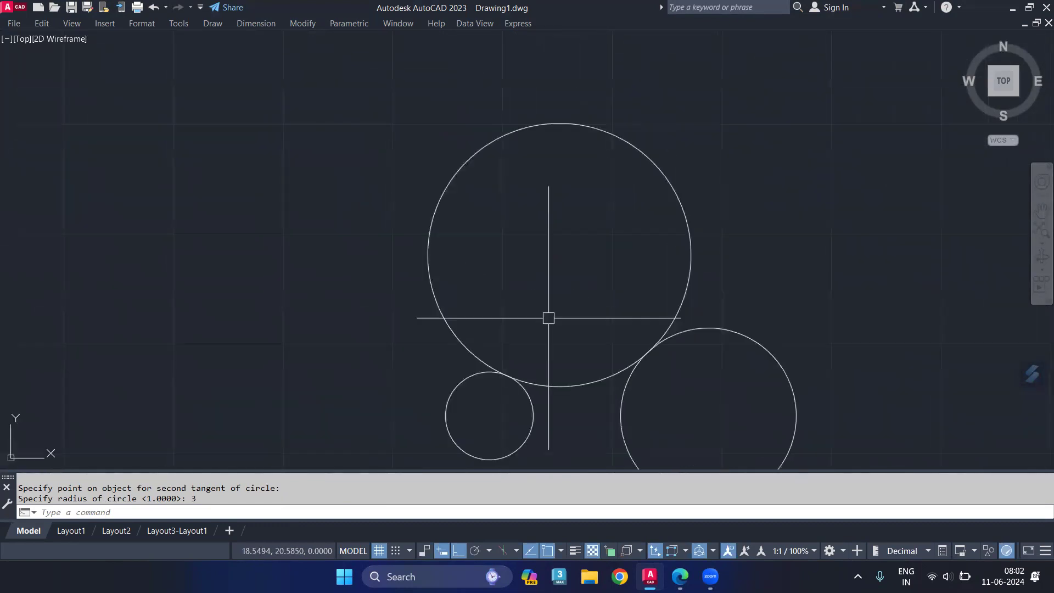
{"action": "key", "text": "Escape"}
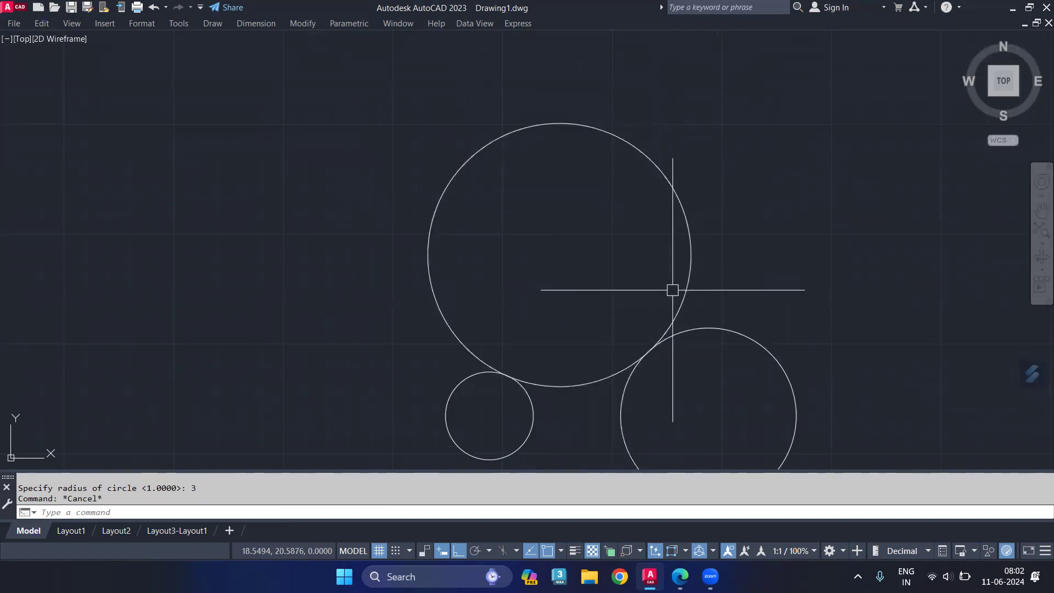
{"action": "type", "text": "TR"}
{"action": "key", "text": "Return"}
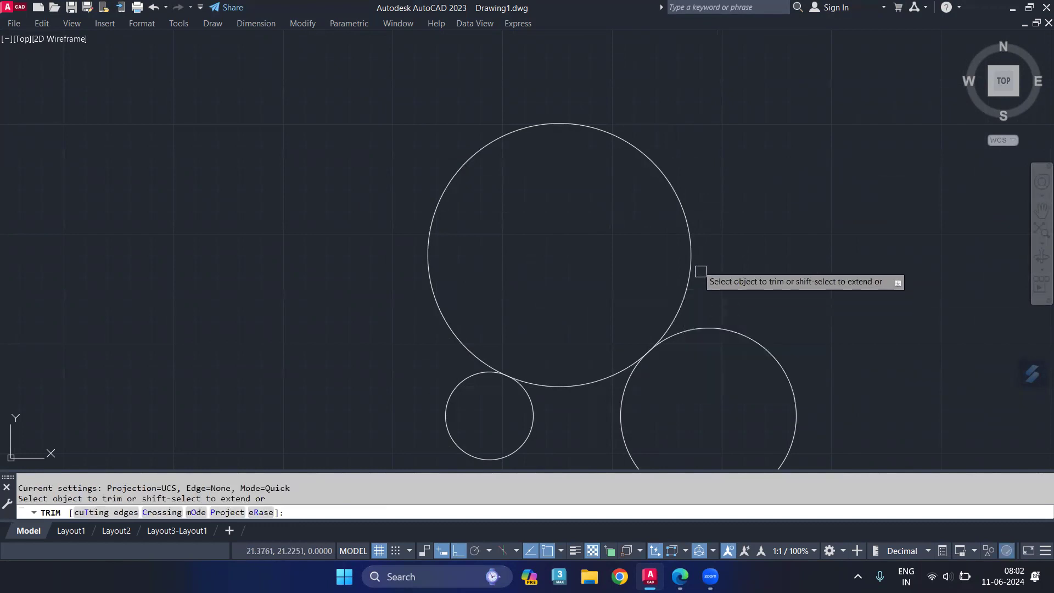
{"action": "left_click", "coordinate": [690, 247]}
{"action": "scroll", "coordinate": [579, 269], "scroll_direction": "down", "scroll_amount": 3}
{"action": "middle_click_drag", "start_coordinate": [575, 273], "coordinate": [586, 227]}
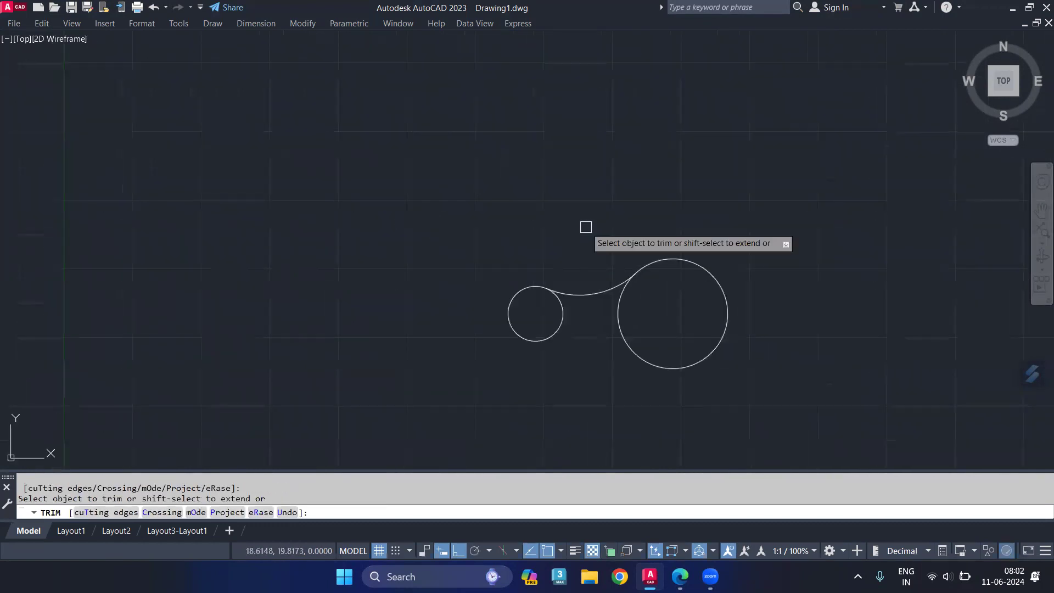
{"action": "key", "text": "Return"}
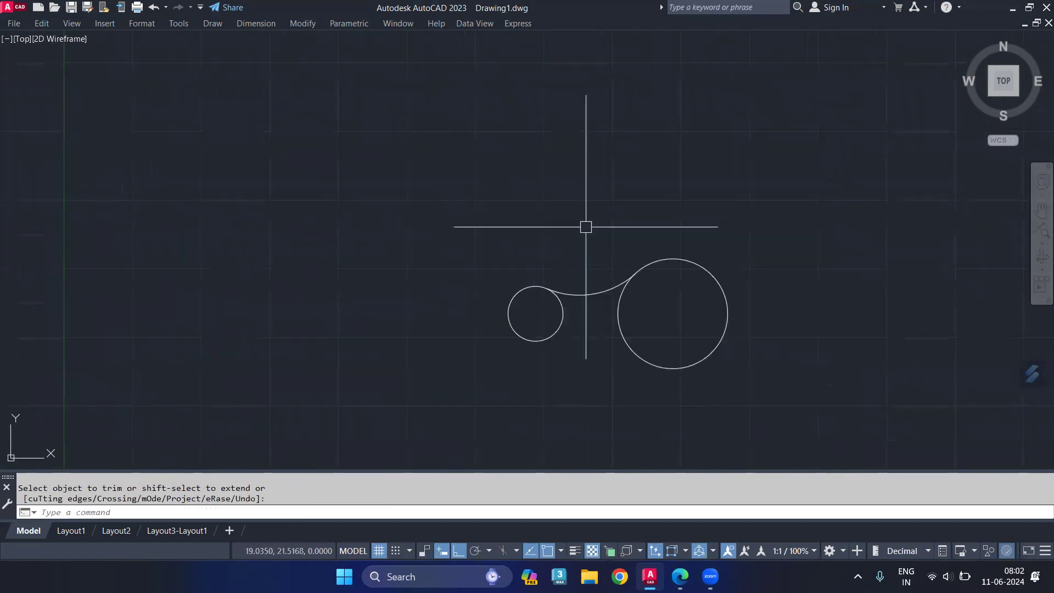
- Mirror the connecting arc about a horizontal line through the small circle's centre, with Ortho on and the source arc kept
{"action": "left_click", "coordinate": [582, 294]}
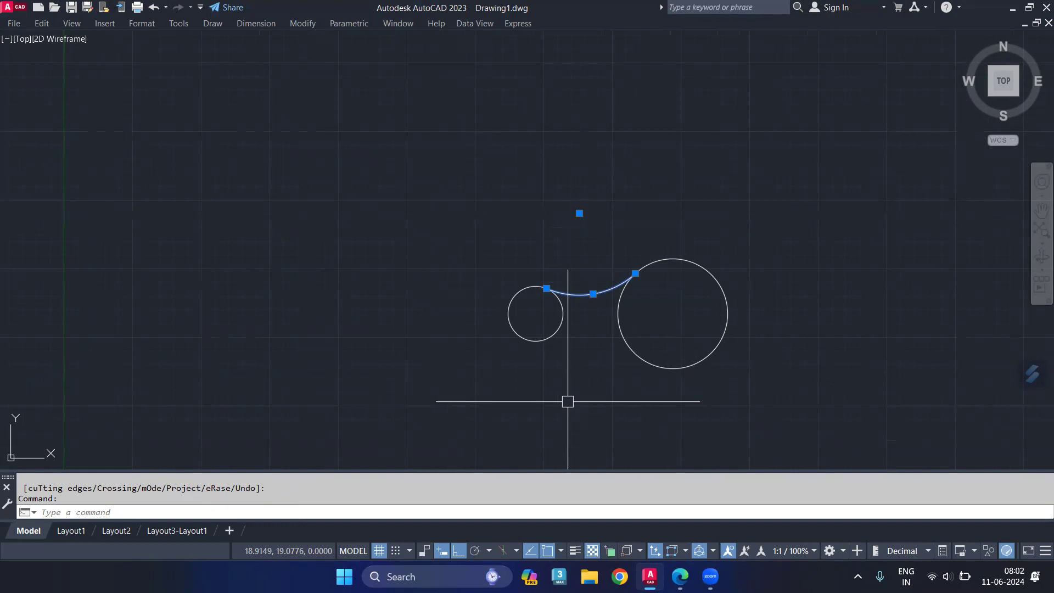
{"action": "type", "text": "MI"}
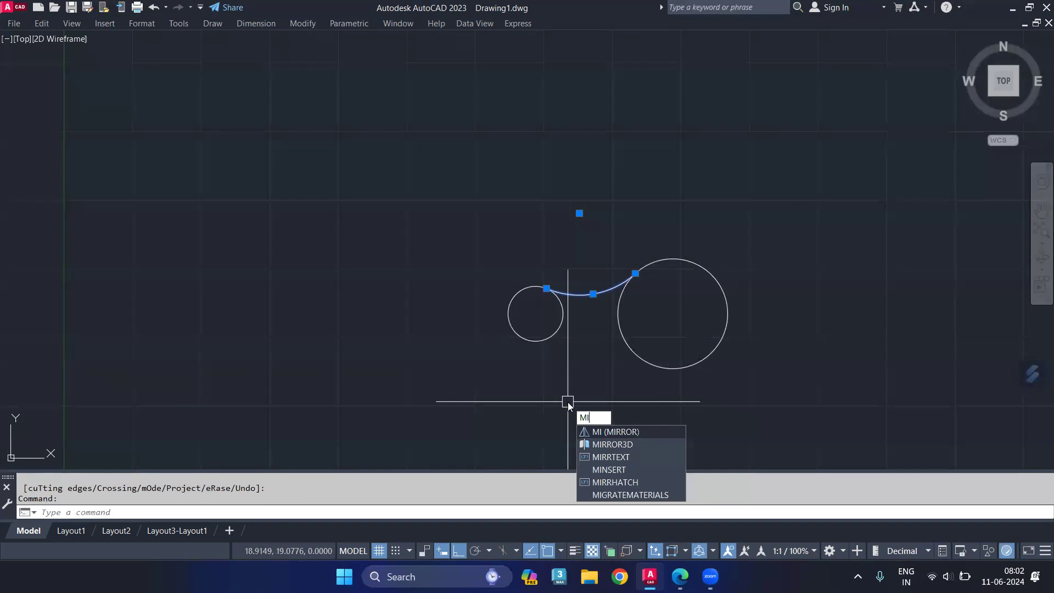
{"action": "left_click", "coordinate": [634, 431]}
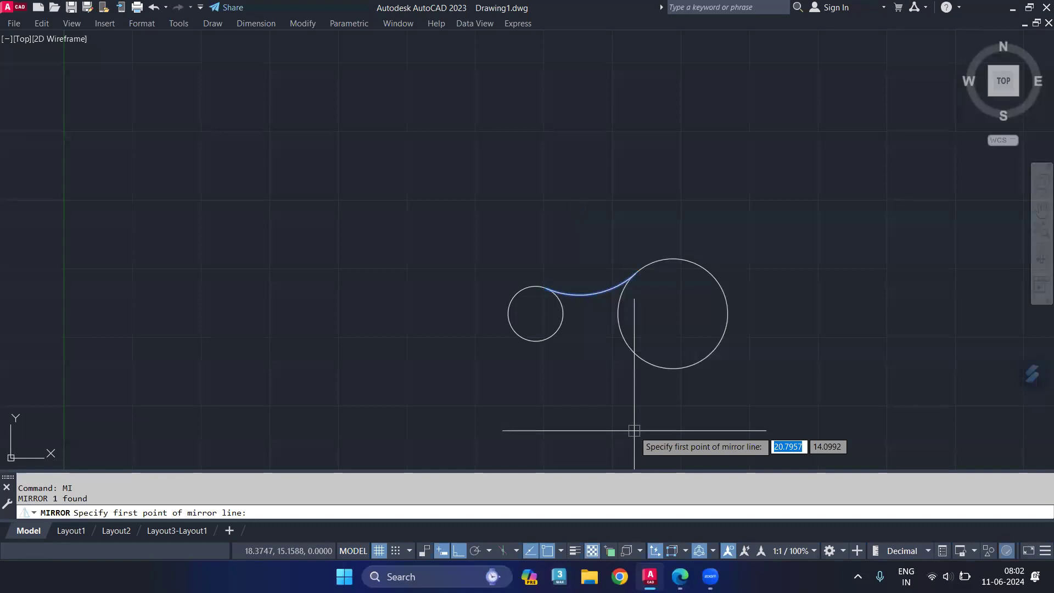
{"action": "left_click", "coordinate": [535, 314]}
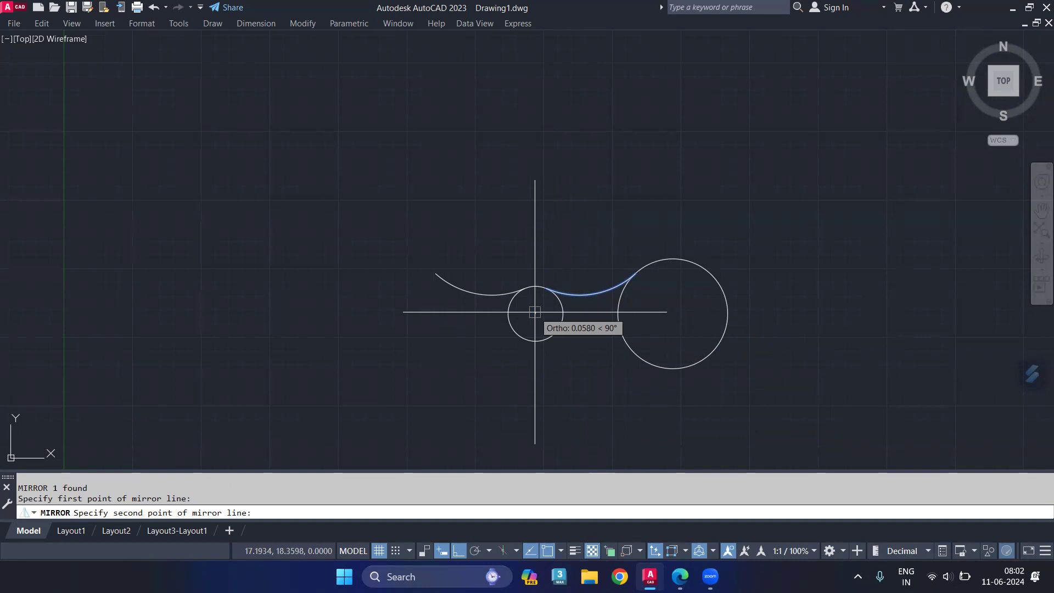
{"action": "key", "text": "F8"}
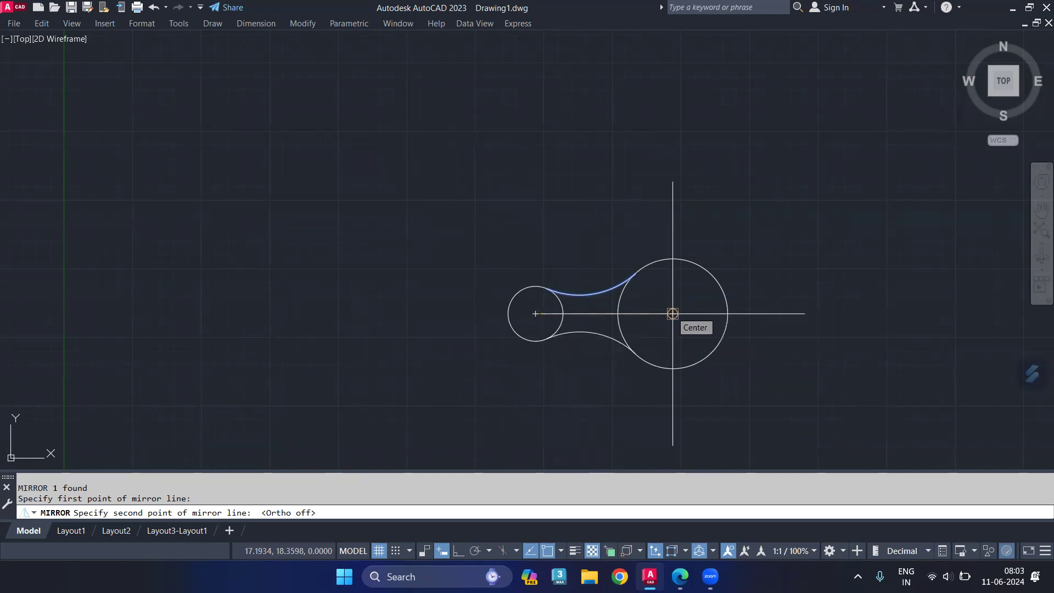
{"action": "key", "text": "F8"}
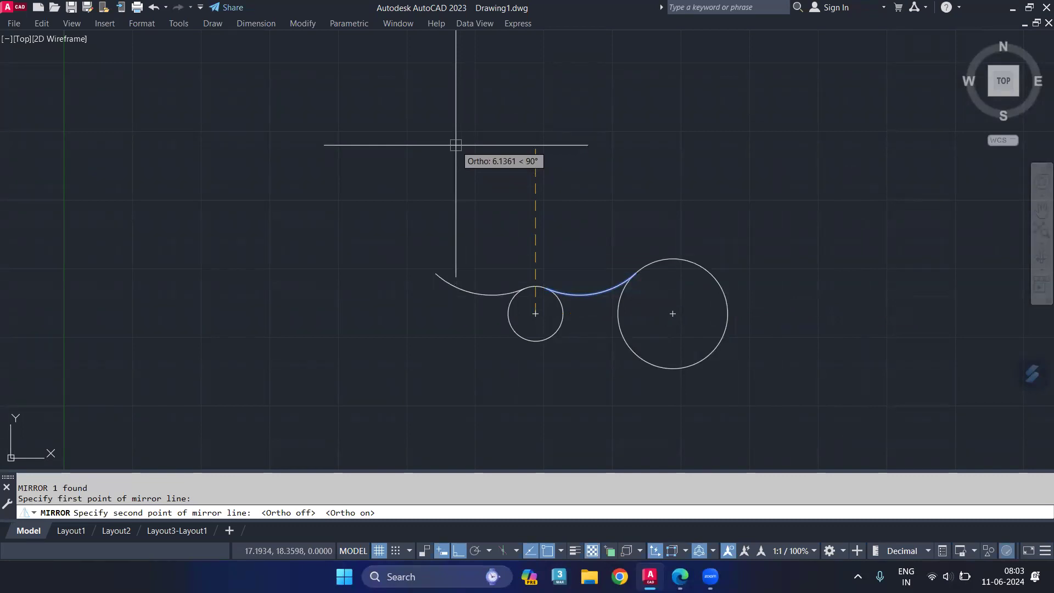
{"action": "left_click", "coordinate": [830, 326]}
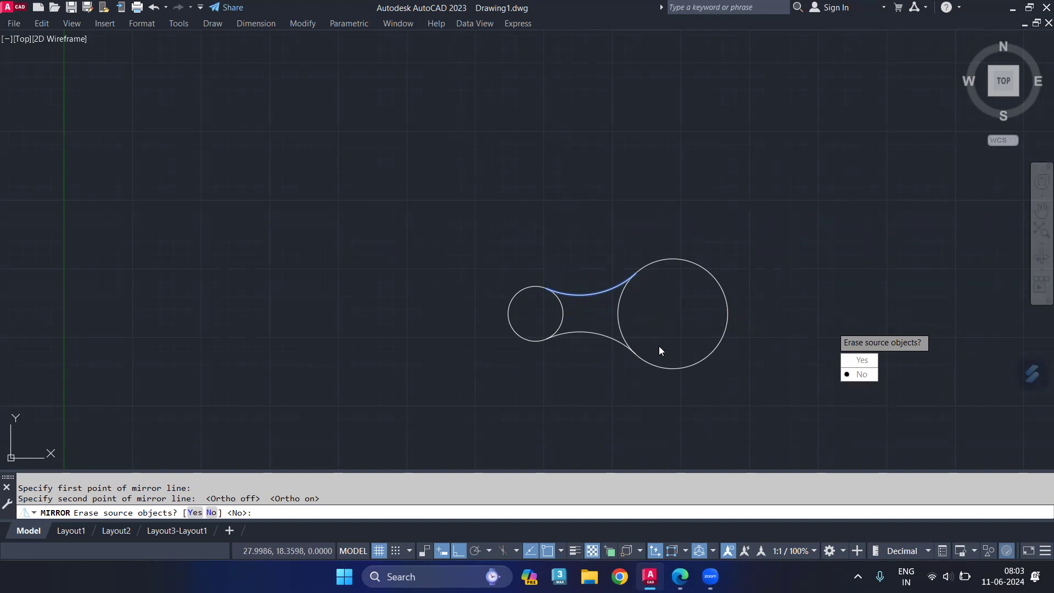
{"action": "left_click", "coordinate": [860, 376]}
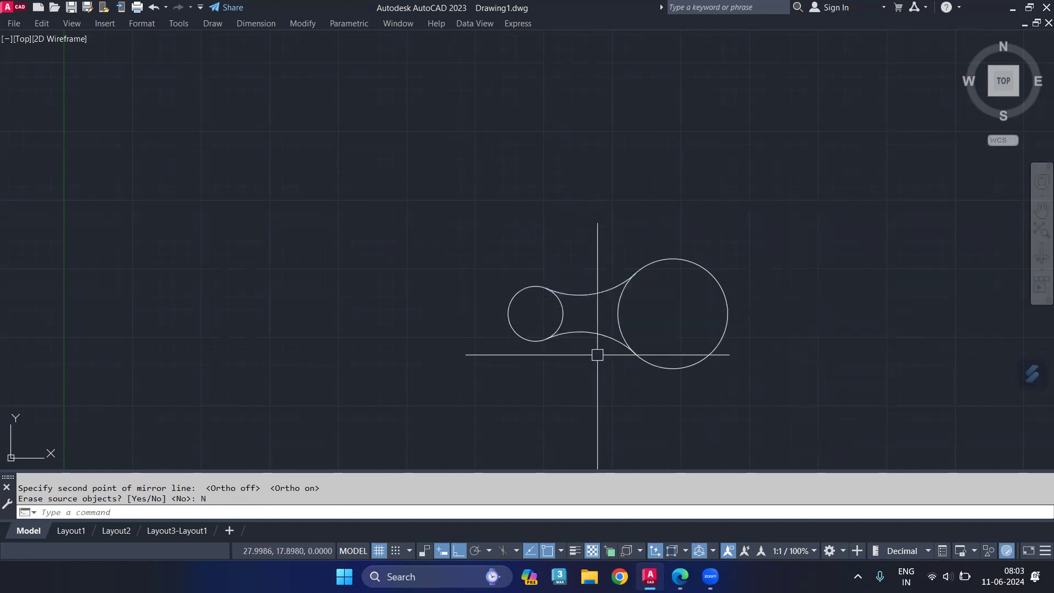
- Trim the inner parts of the small and large circles between the two connecting arcs to leave one continuous outline
{"action": "type", "text": "tr"}
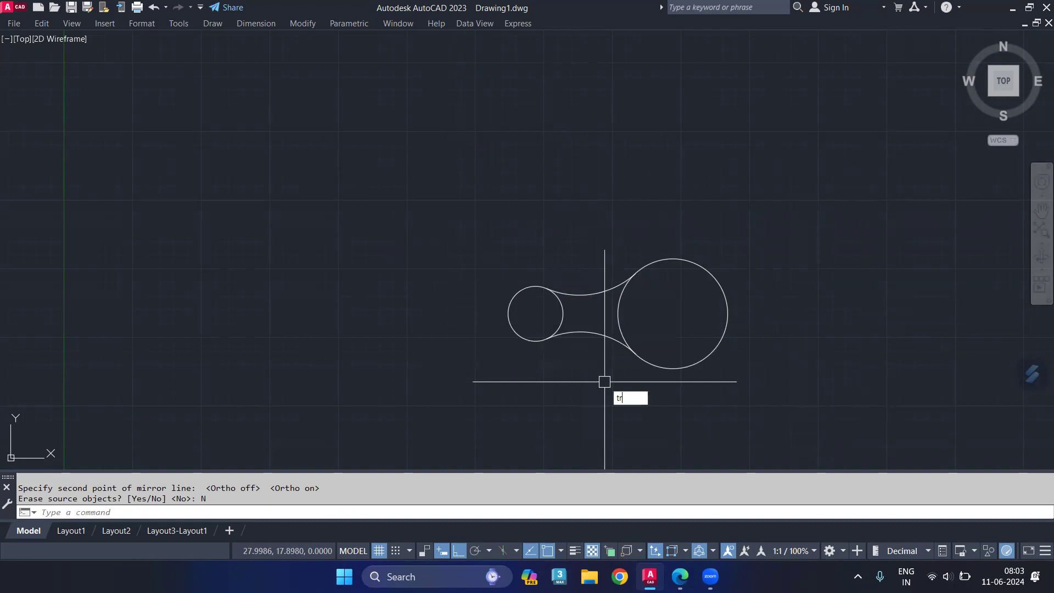
{"action": "key", "text": "Return"}
{"action": "left_click", "coordinate": [619, 313]}
{"action": "left_click_drag", "start_coordinate": [554, 307], "coordinate": [603, 323]}
{"action": "key", "text": "Return"}
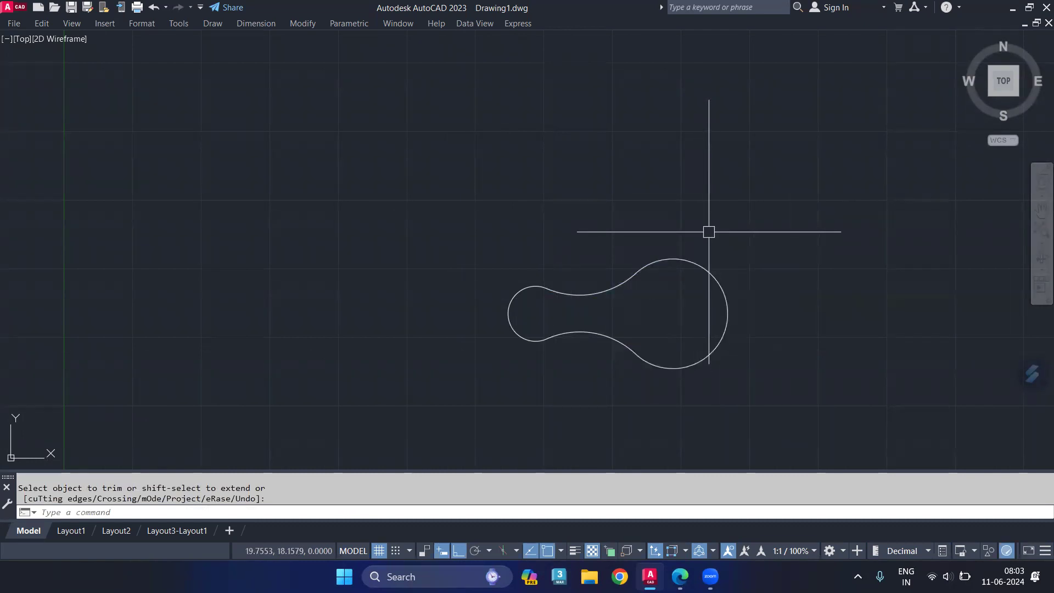
- Join all the arcs of the outline into a single polyline
{"action": "type", "text": "J"}
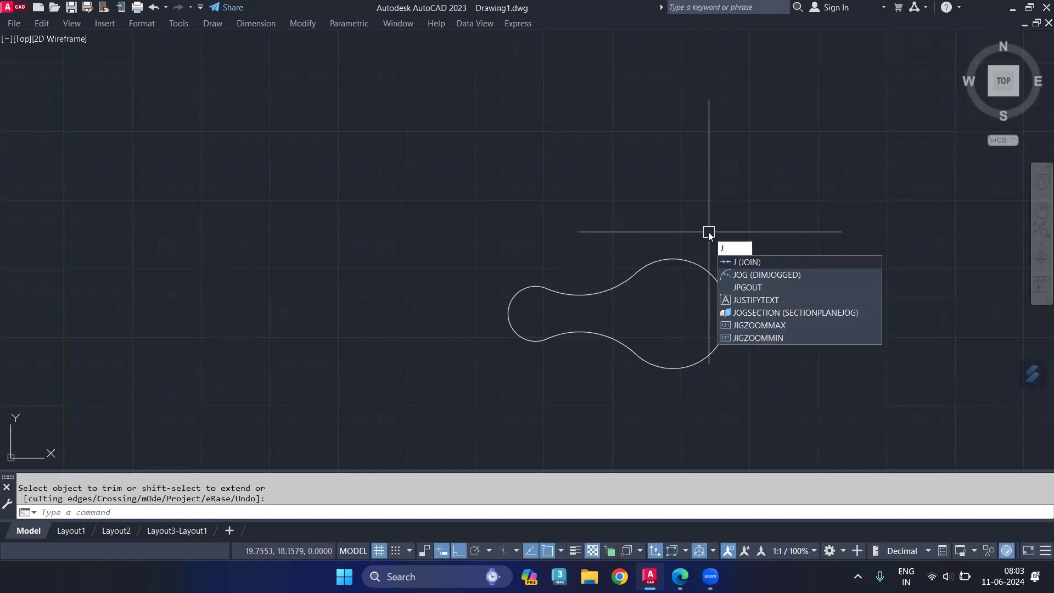
{"action": "key", "text": "Return"}
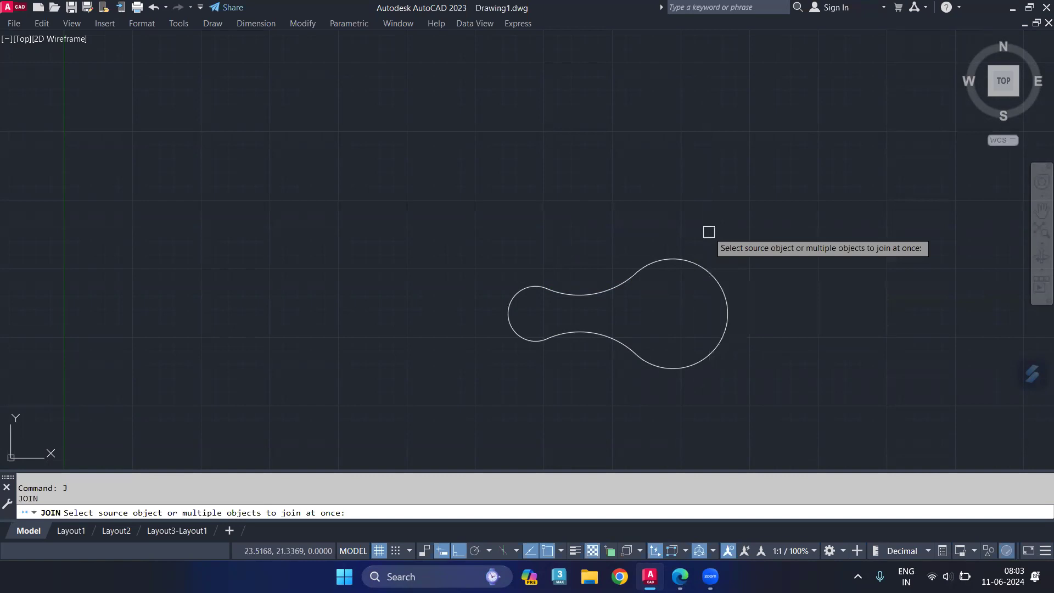
{"action": "left_click", "coordinate": [770, 184]}
{"action": "left_click", "coordinate": [468, 395]}
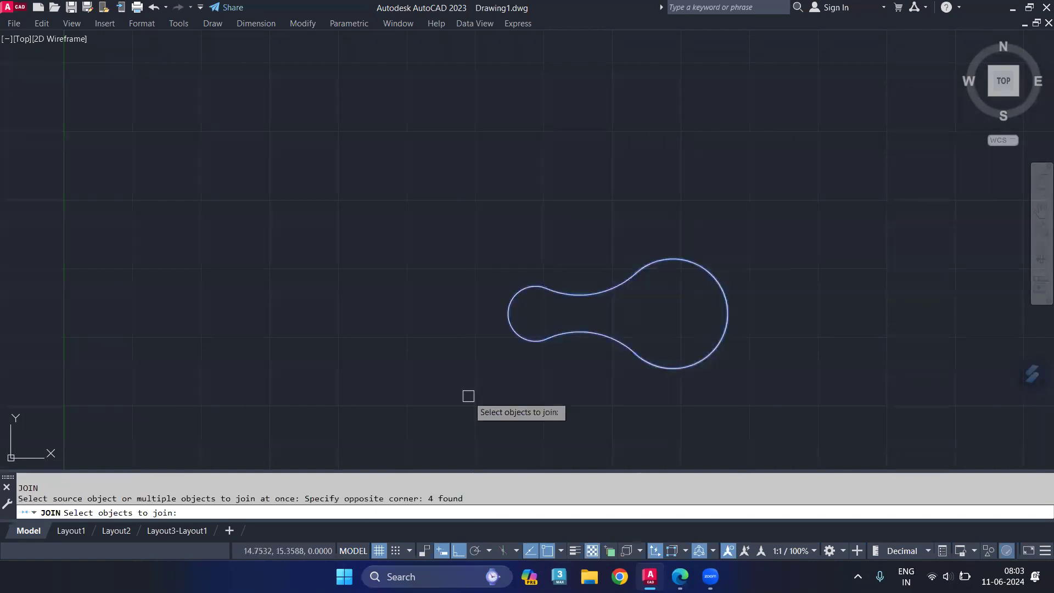
{"action": "key", "text": "Return"}
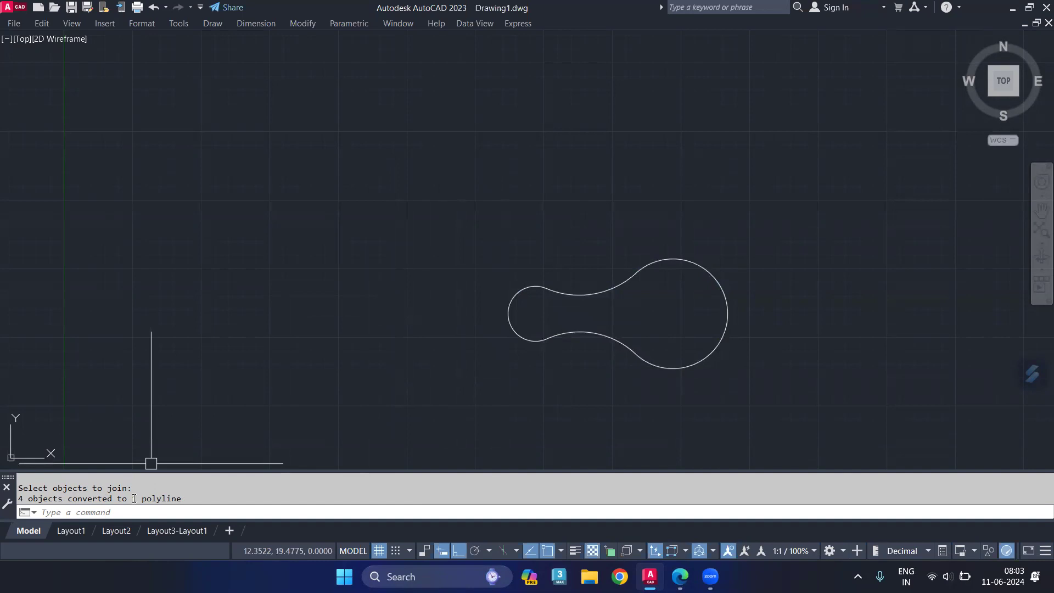
- Rotate a copy of the joined outline by 60 degrees about the leftmost point of its small end
{"action": "left_click", "coordinate": [509, 325]}
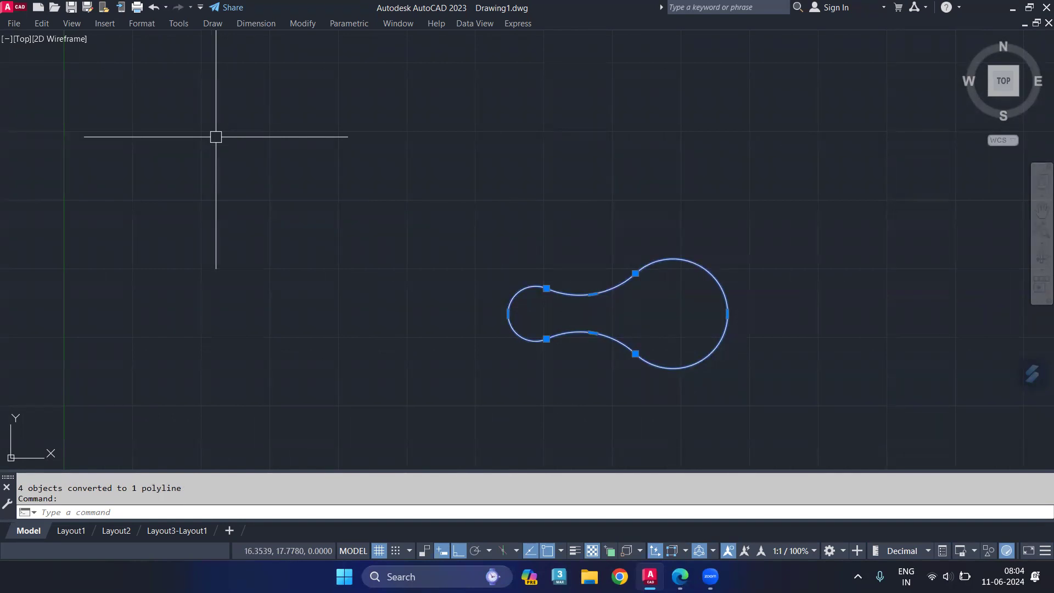
{"action": "type", "text": "RO"}
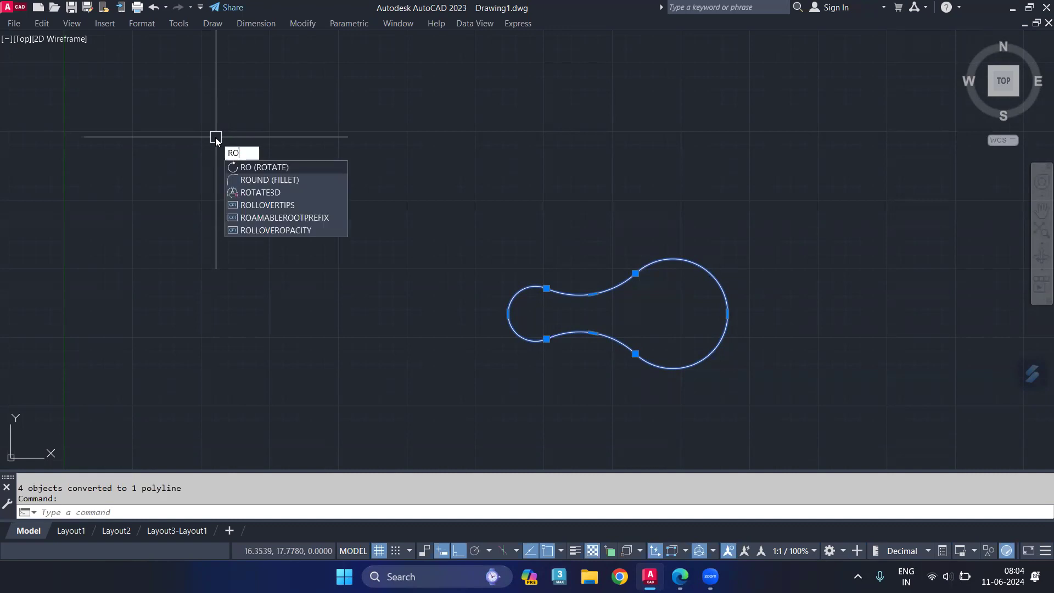
{"action": "left_click", "coordinate": [267, 166]}
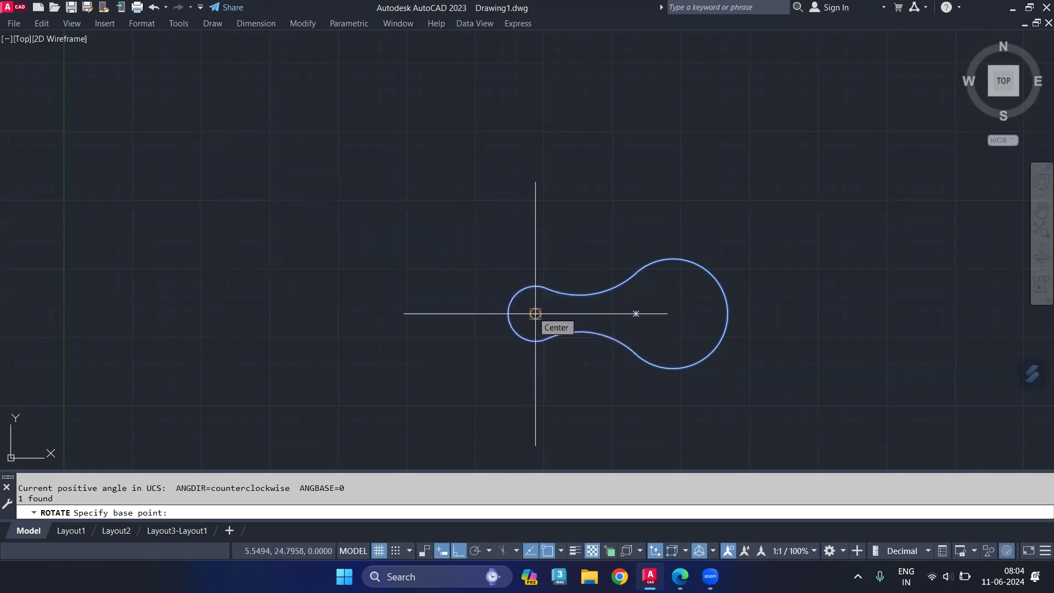
{"action": "left_click", "coordinate": [508, 313]}
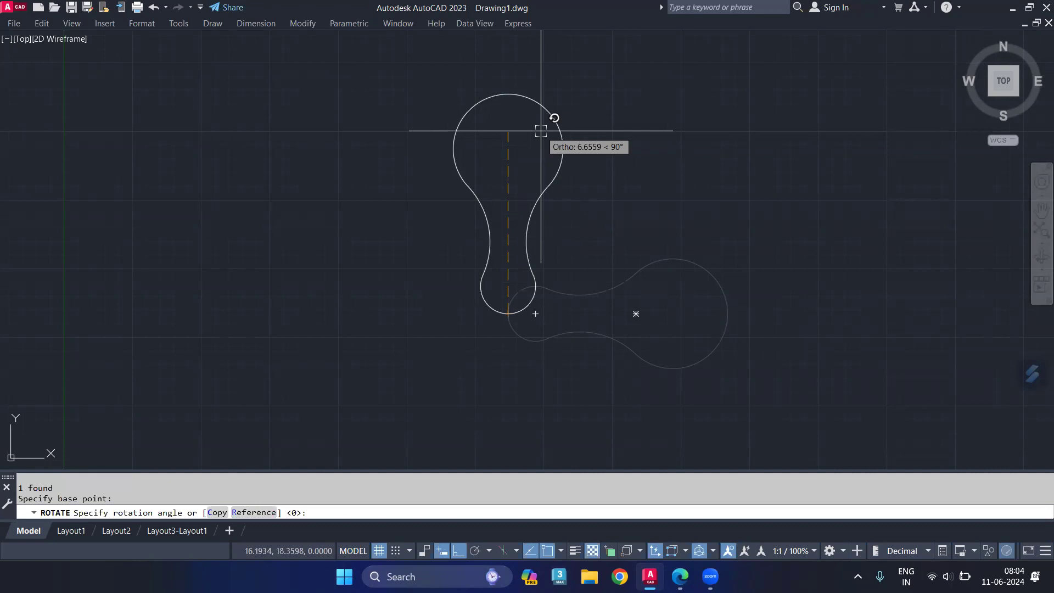
{"action": "type", "text": "c"}
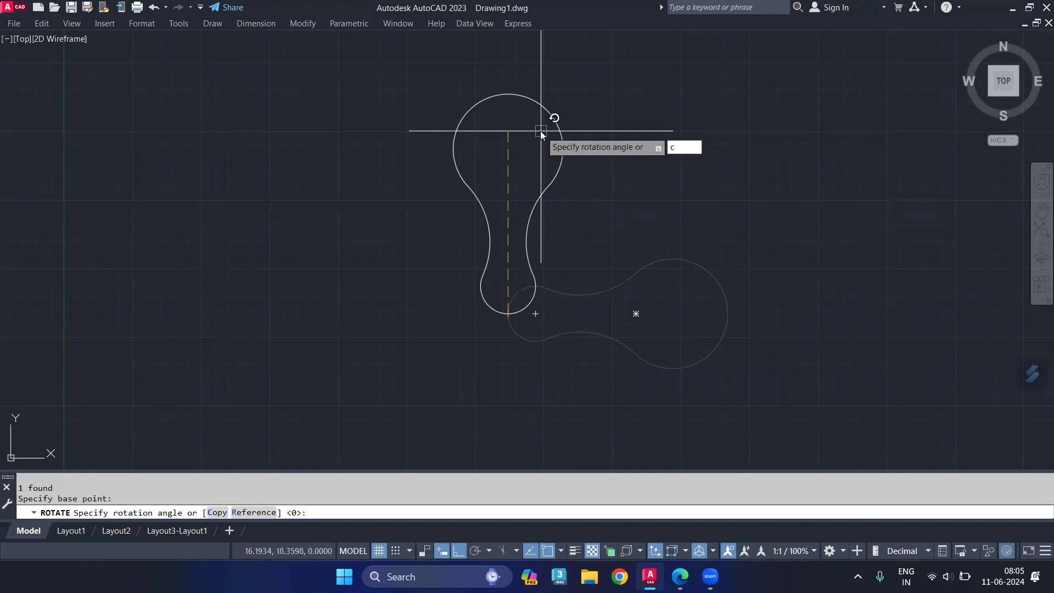
{"action": "key", "text": "Return"}
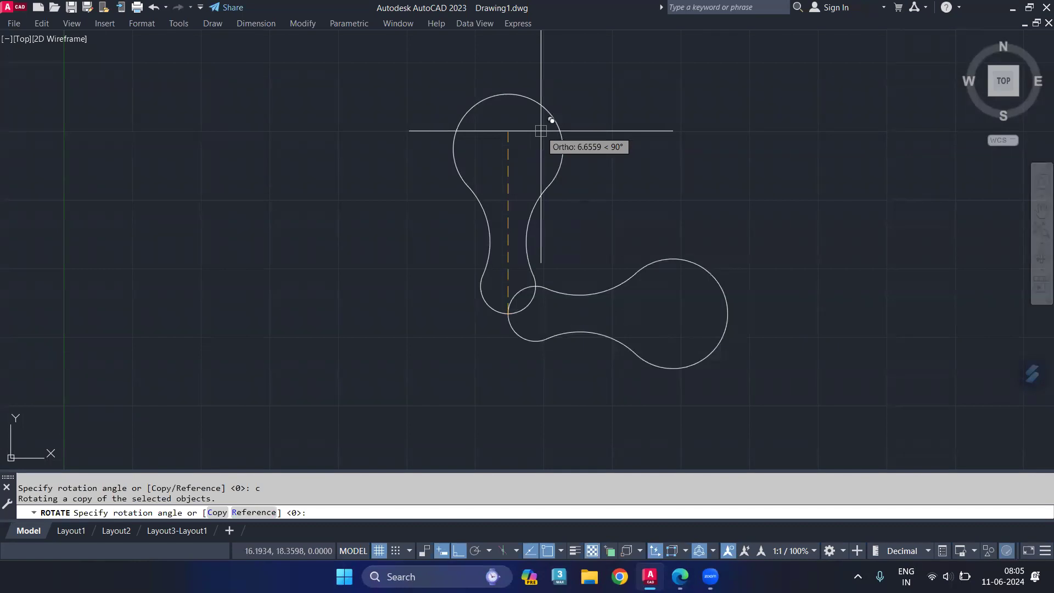
{"action": "type", "text": "60"}
{"action": "key", "text": "Return"}
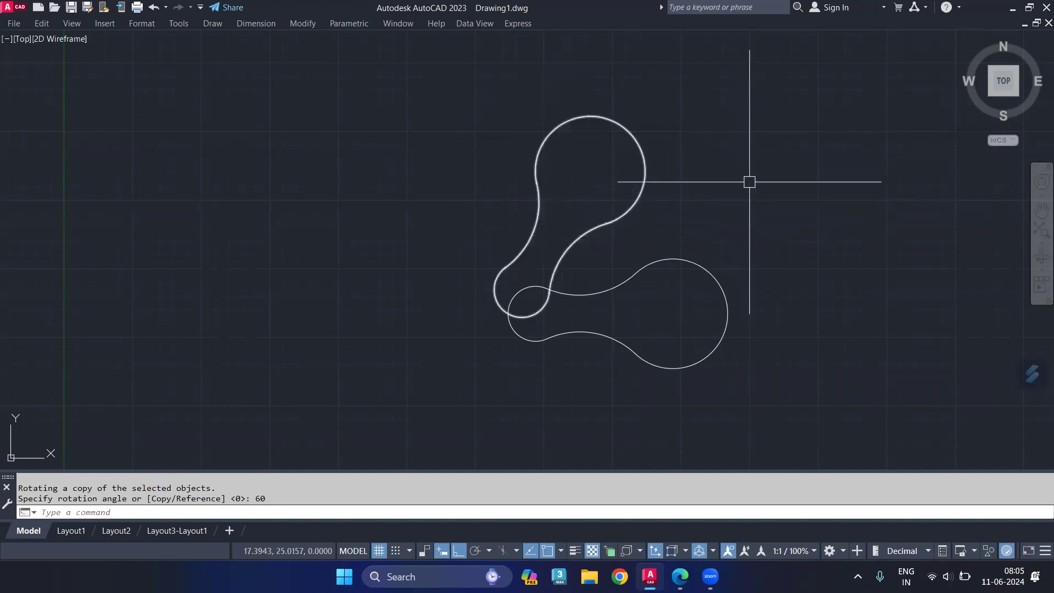
- Rotate a copy of both petal outlines by 120 degrees about their common point at the small ends
{"action": "left_click", "coordinate": [756, 170]}
{"action": "left_click", "coordinate": [410, 320]}
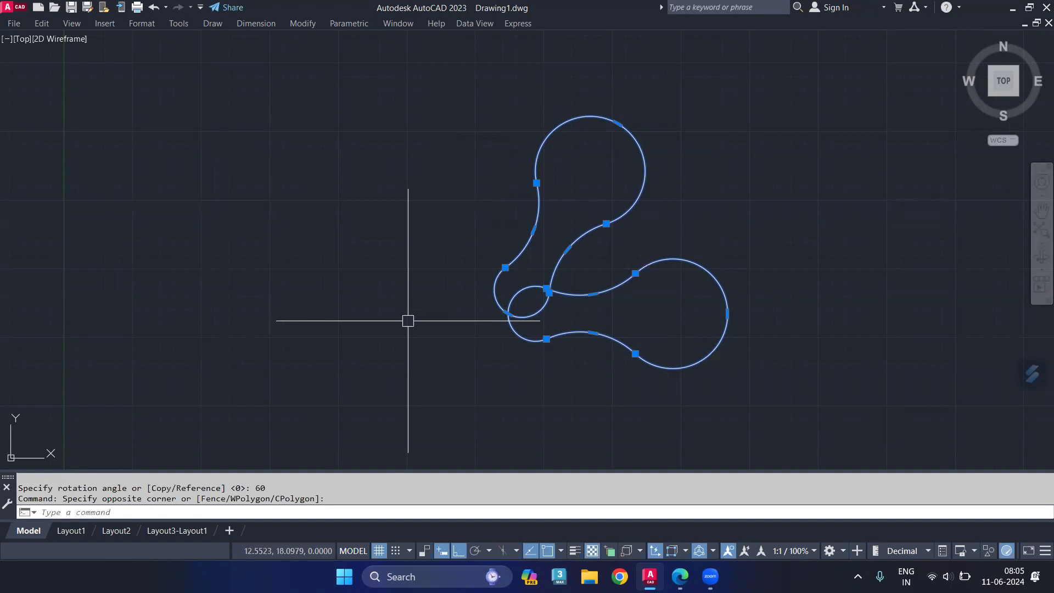
{"action": "key", "text": "Return"}
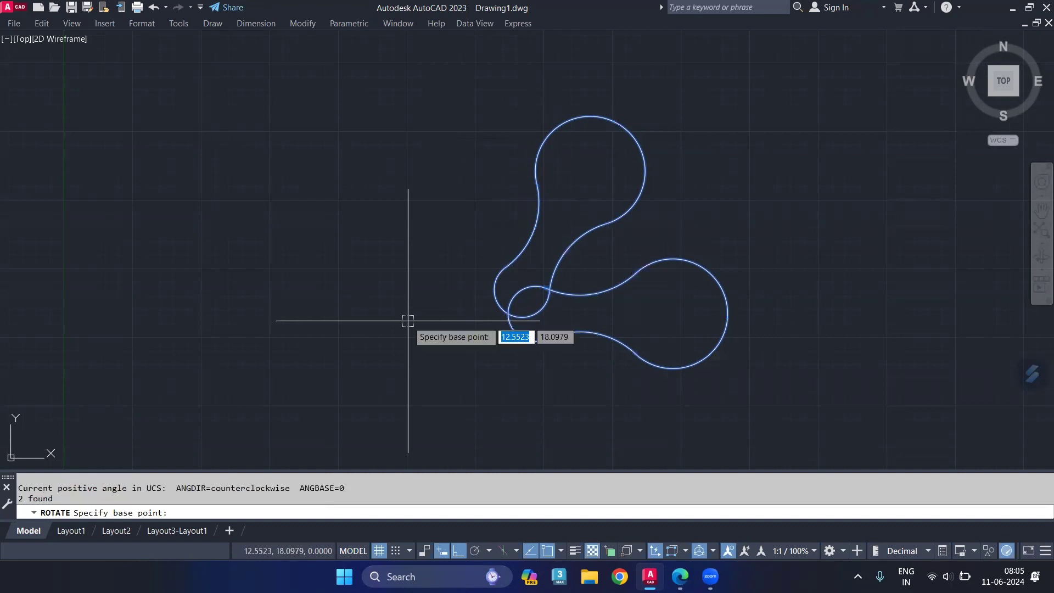
{"action": "left_click", "coordinate": [508, 314]}
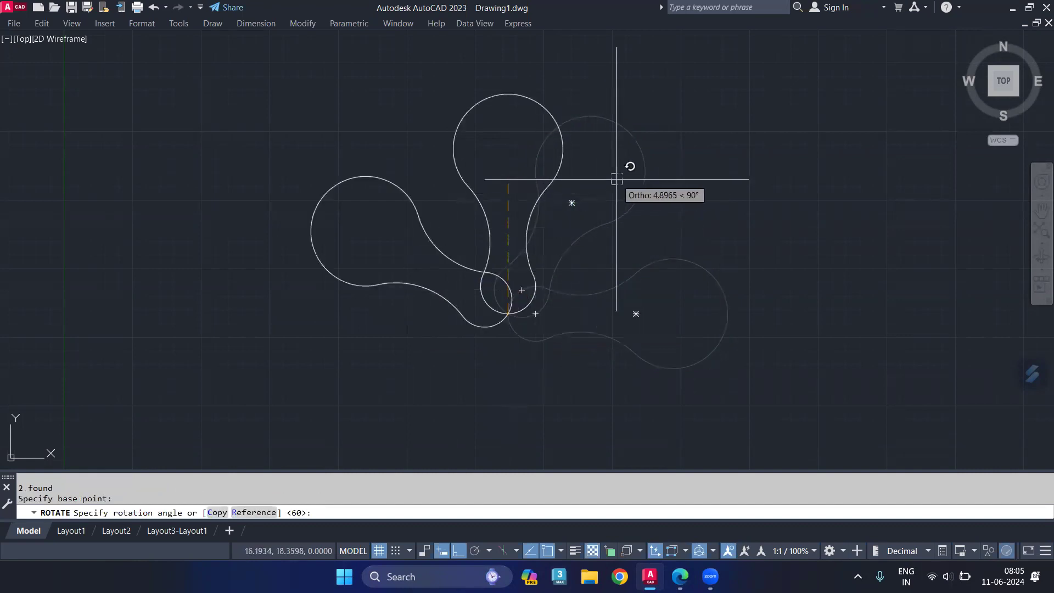
{"action": "type", "text": "c"}
{"action": "key", "text": "Return"}
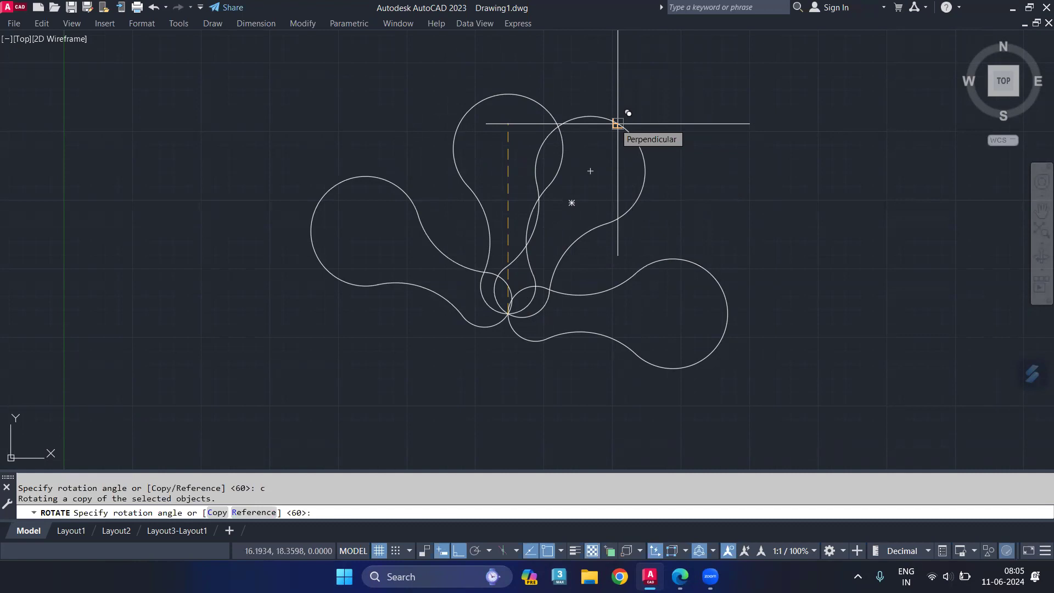
{"action": "type", "text": "120"}
{"action": "key", "text": "Return"}
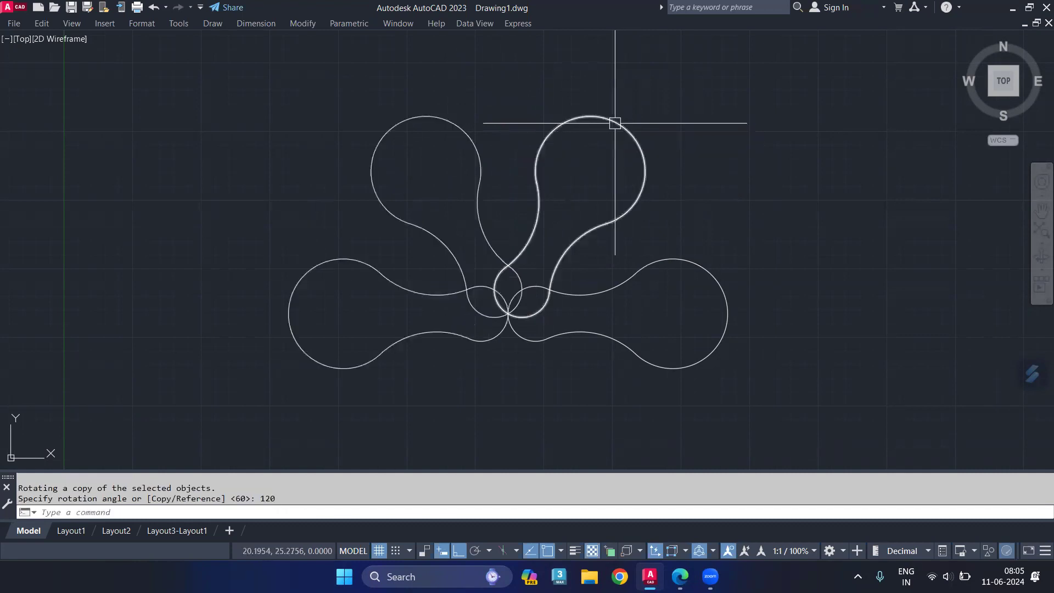
- Rotate a copy of all four petal outlines by 240 degrees about the same central point
{"action": "middle_click_drag", "start_coordinate": [513, 424], "coordinate": [512, 327]}
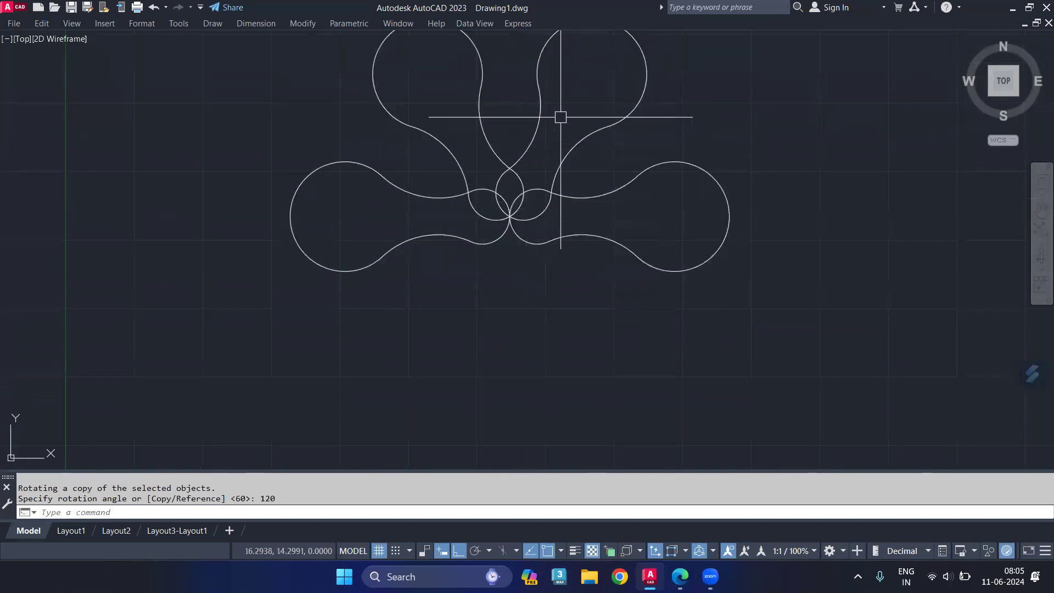
{"action": "left_click", "coordinate": [608, 80]}
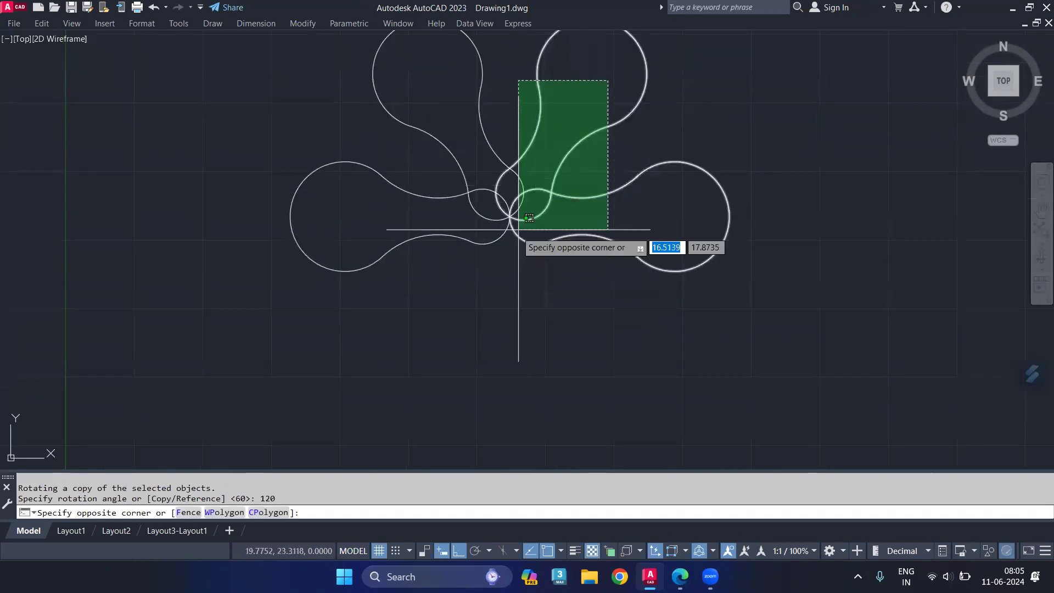
{"action": "left_click", "coordinate": [454, 277]}
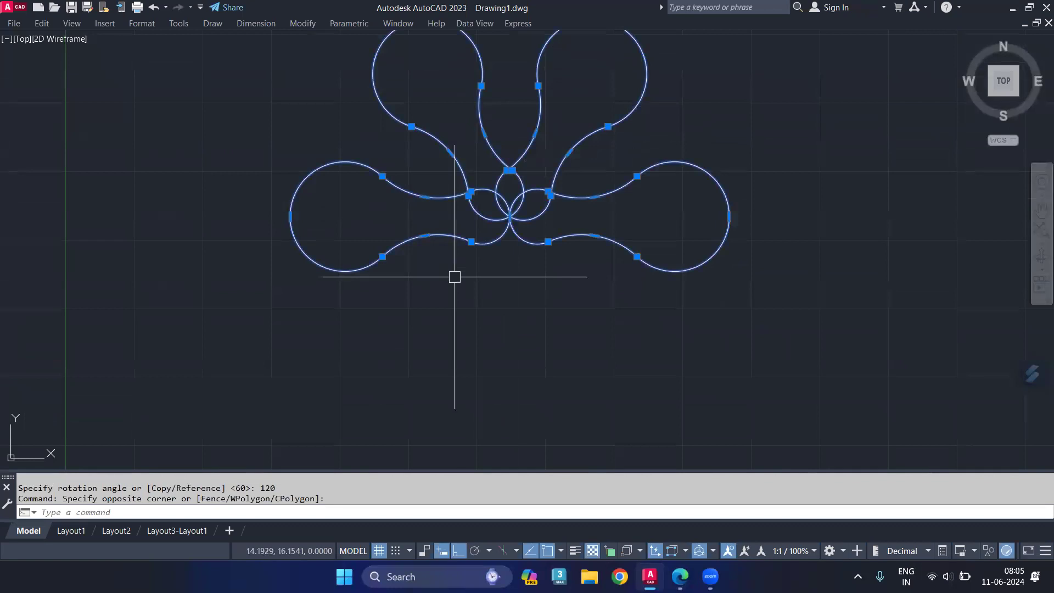
{"action": "key", "text": "Return"}
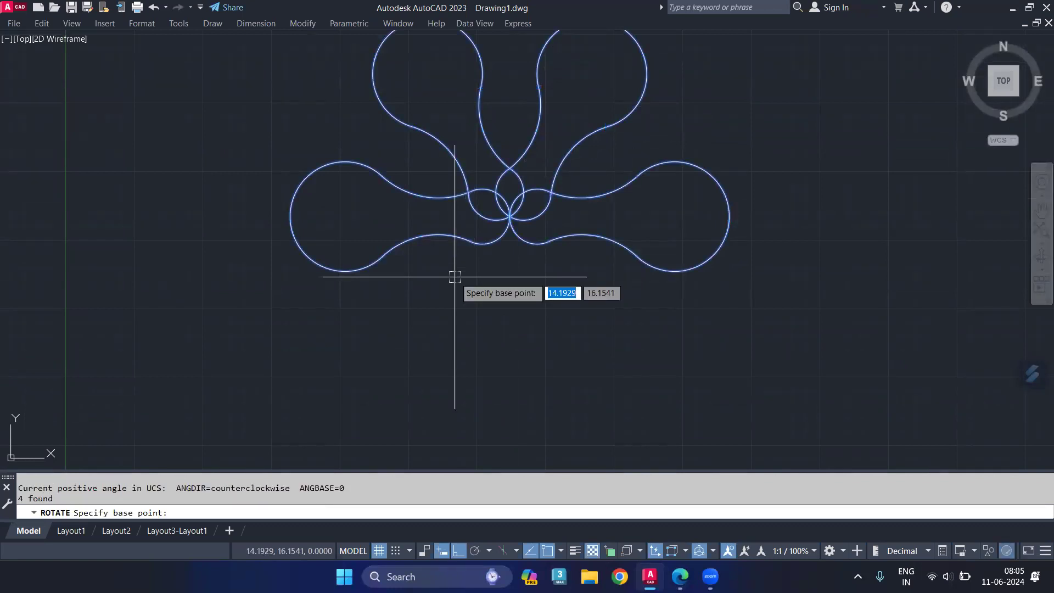
{"action": "left_click", "coordinate": [510, 216]}
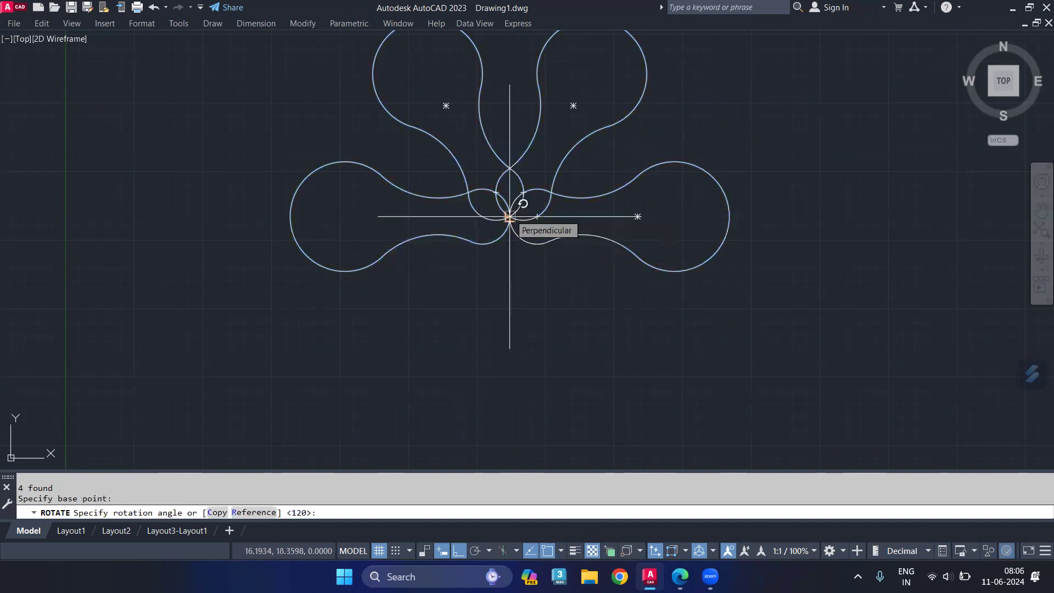
{"action": "type", "text": "c"}
{"action": "key", "text": "Return"}
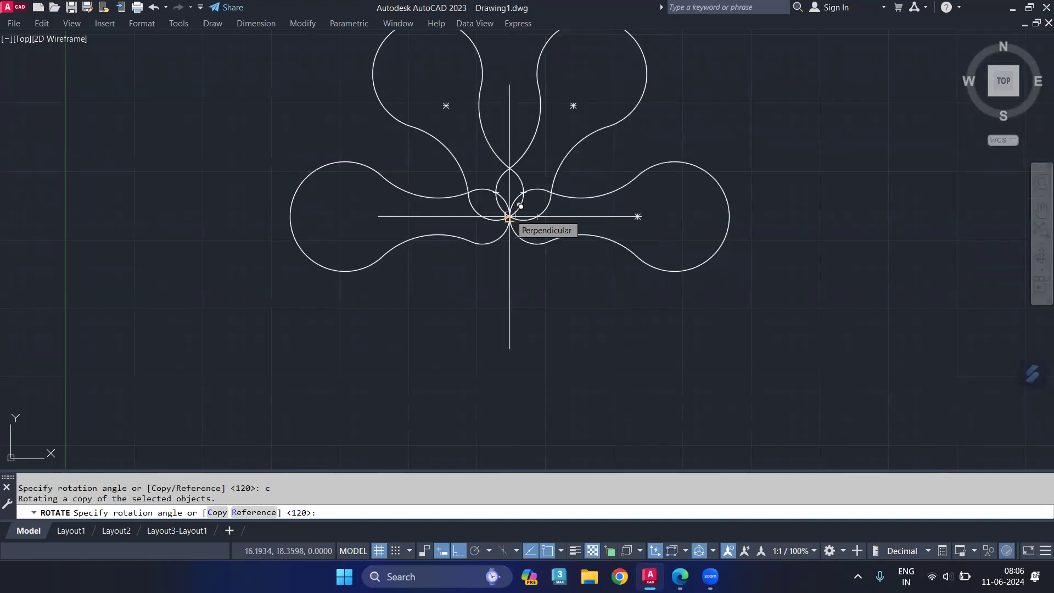
{"action": "type", "text": "240"}
{"action": "key", "text": "Return"}
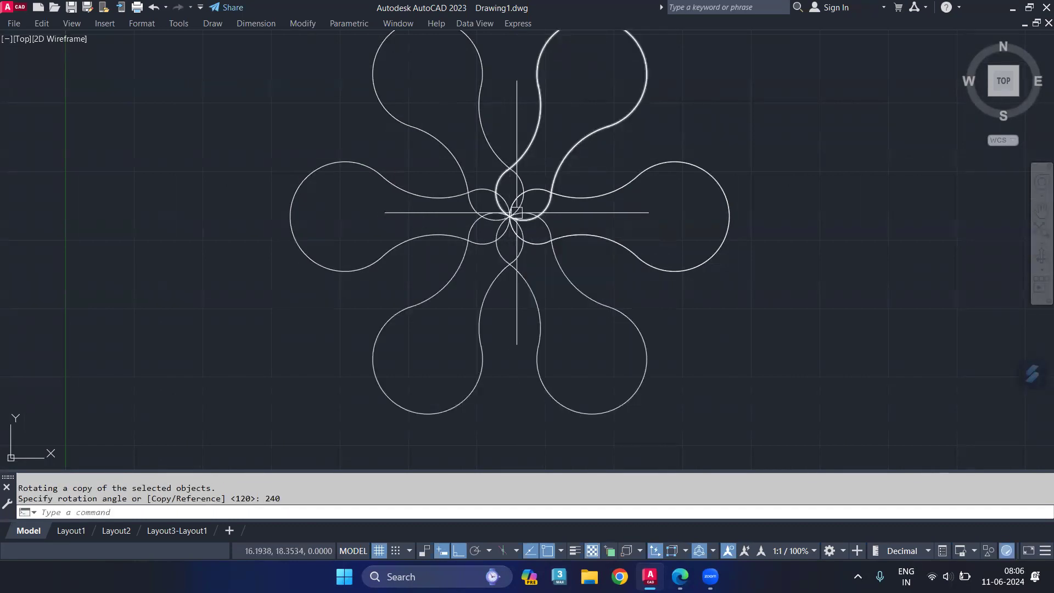
- Explode all the petal polylines into separate arcs
{"action": "middle_click_drag", "start_coordinate": [769, 151], "coordinate": [747, 241]}
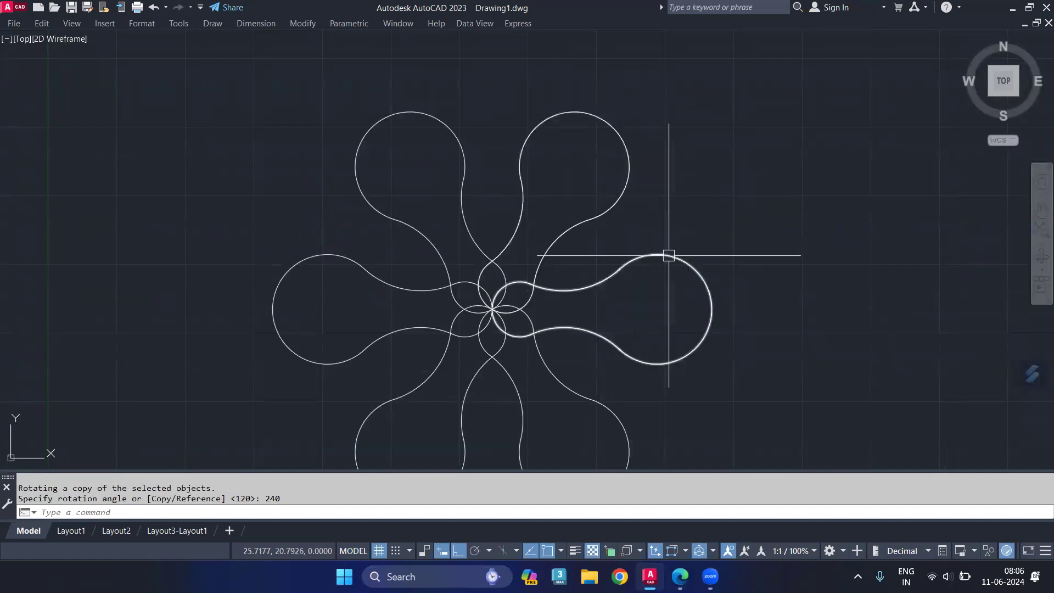
{"action": "middle_click_drag", "start_coordinate": [785, 340], "coordinate": [802, 299]}
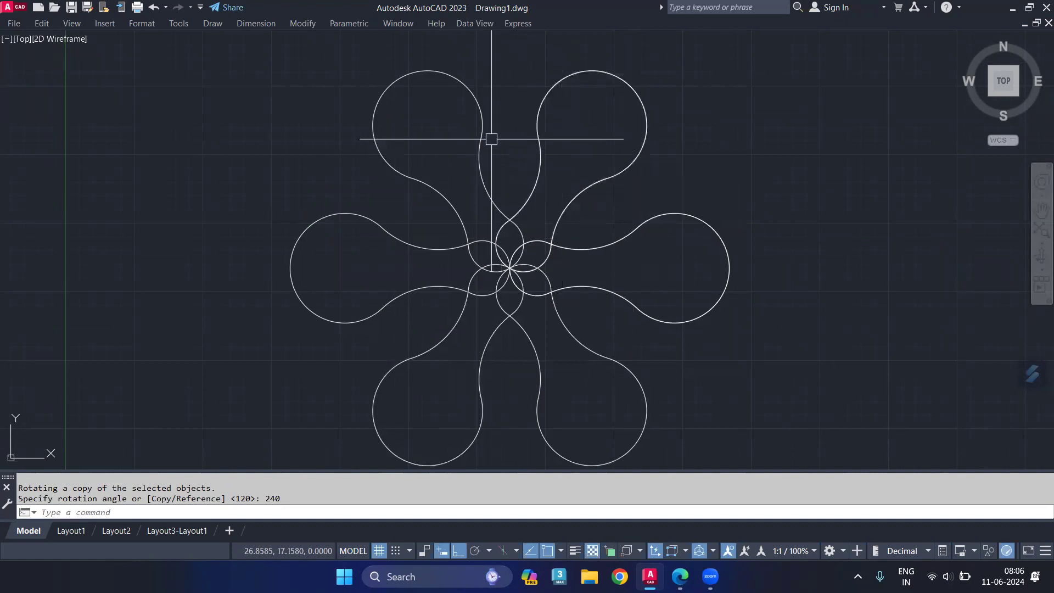
{"action": "scroll", "coordinate": [615, 152], "scroll_direction": "down", "scroll_amount": 2}
{"action": "scroll", "coordinate": [615, 152], "scroll_direction": "down", "scroll_amount": 2}
{"action": "left_click", "coordinate": [722, 99]}
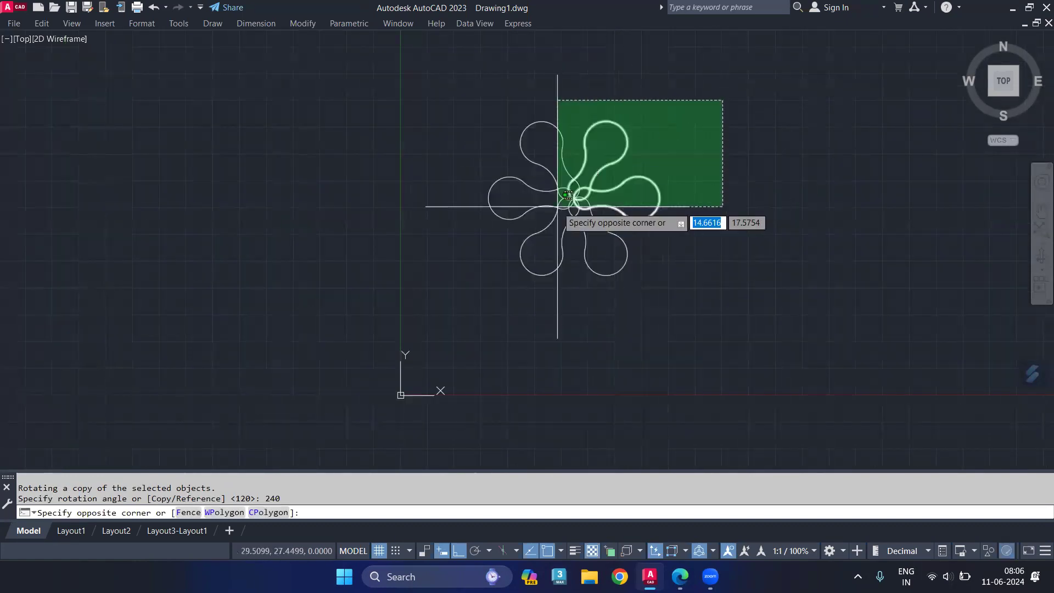
{"action": "left_click", "coordinate": [433, 297]}
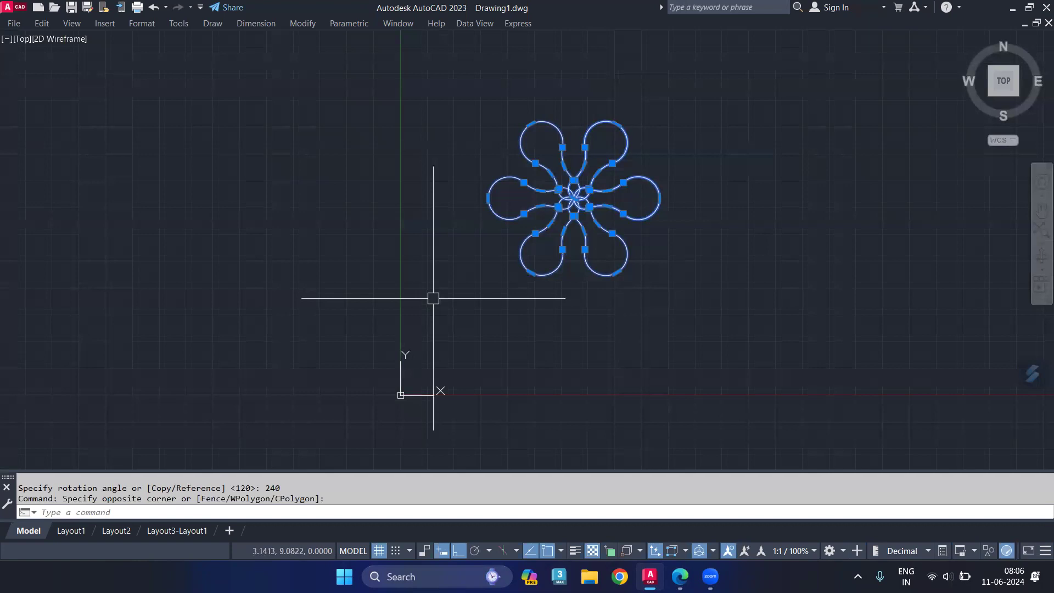
{"action": "type", "text": "x"}
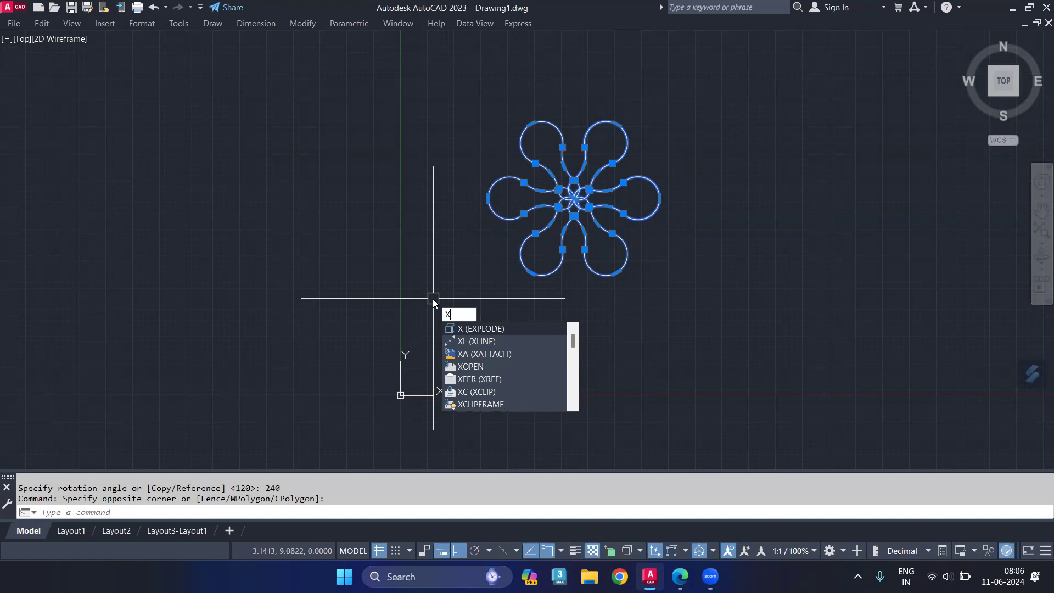
{"action": "key", "text": "Return"}
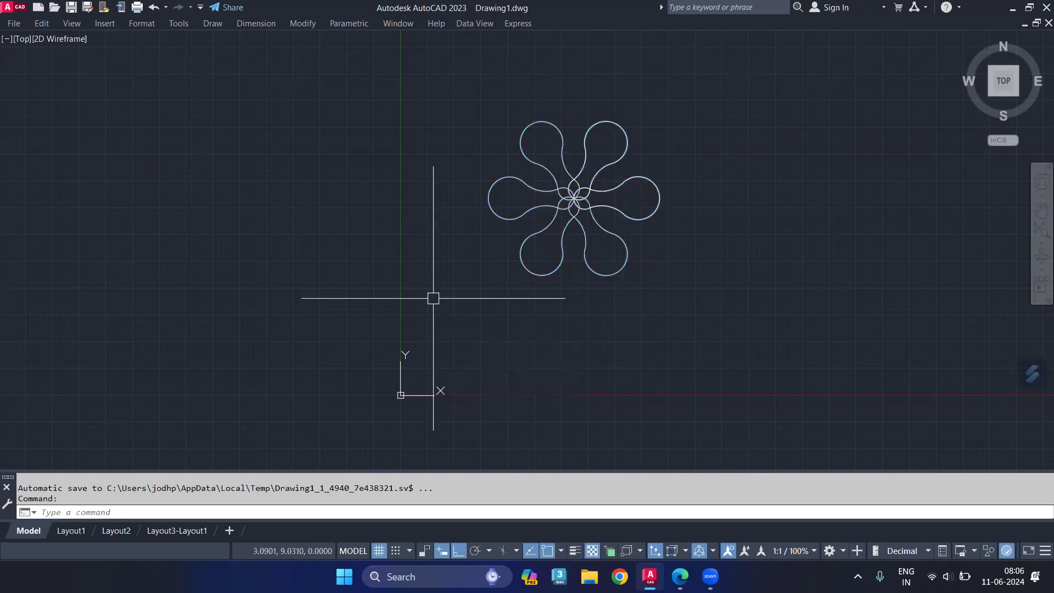
- Remove duplicate objects from the exploded flower with Overkill, using the default comparison settings and options
{"action": "left_click", "coordinate": [679, 92]}
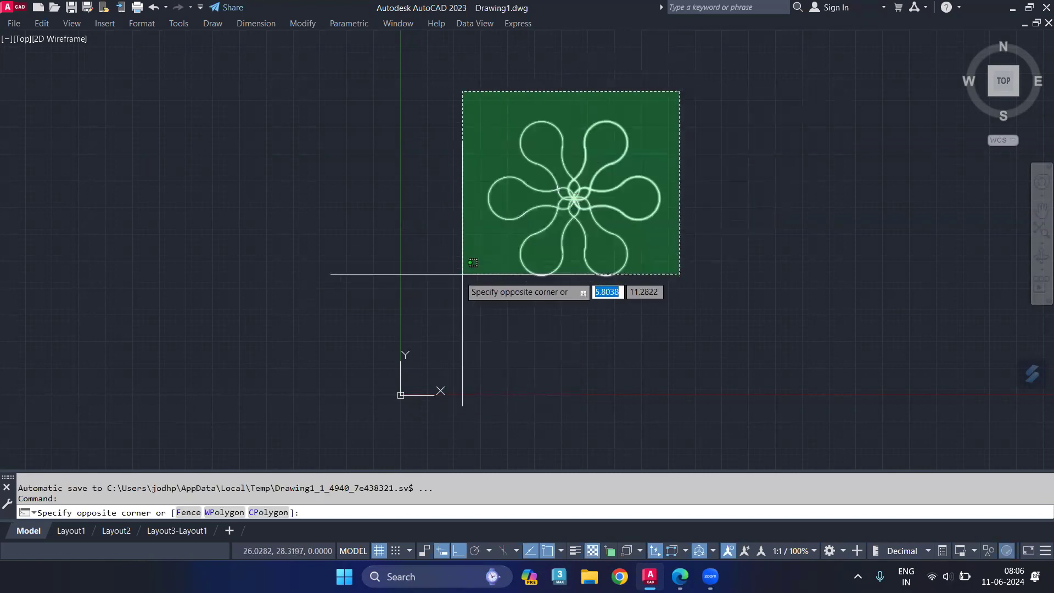
{"action": "left_click", "coordinate": [445, 288]}
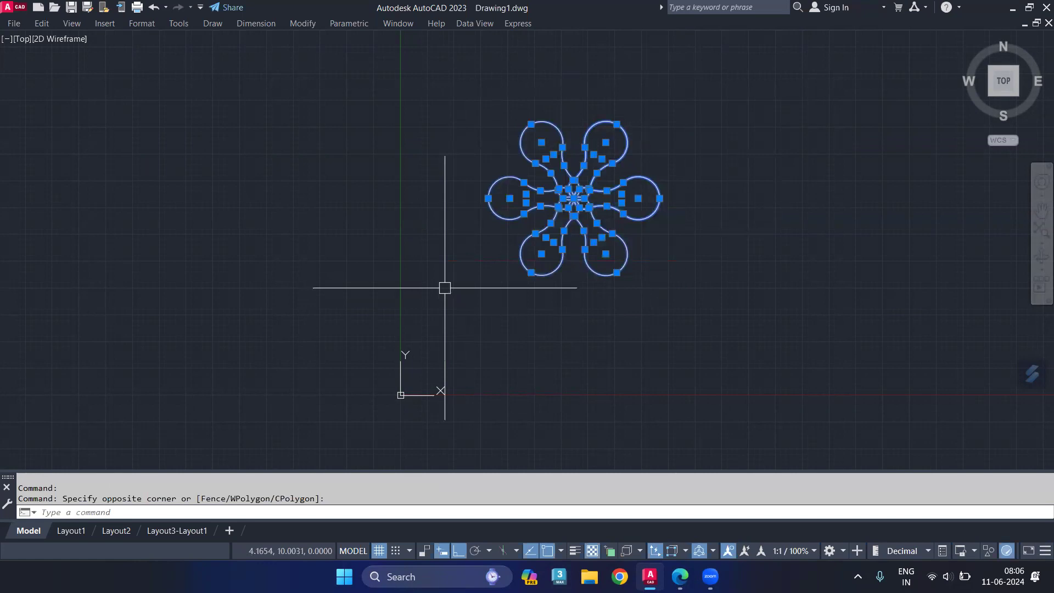
{"action": "type", "text": "OVERKILL"}
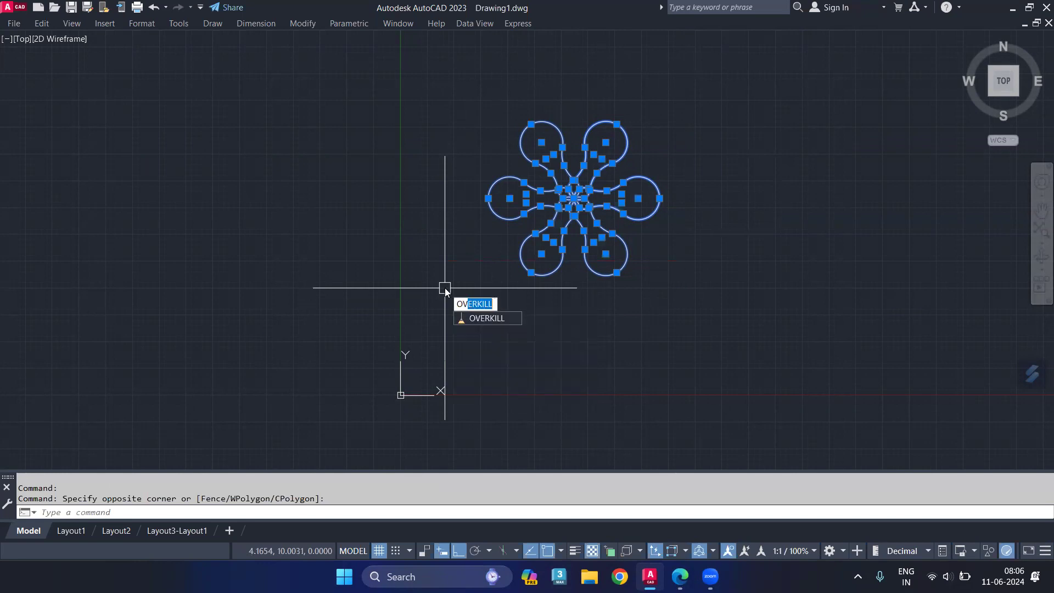
{"action": "key", "text": "Return"}
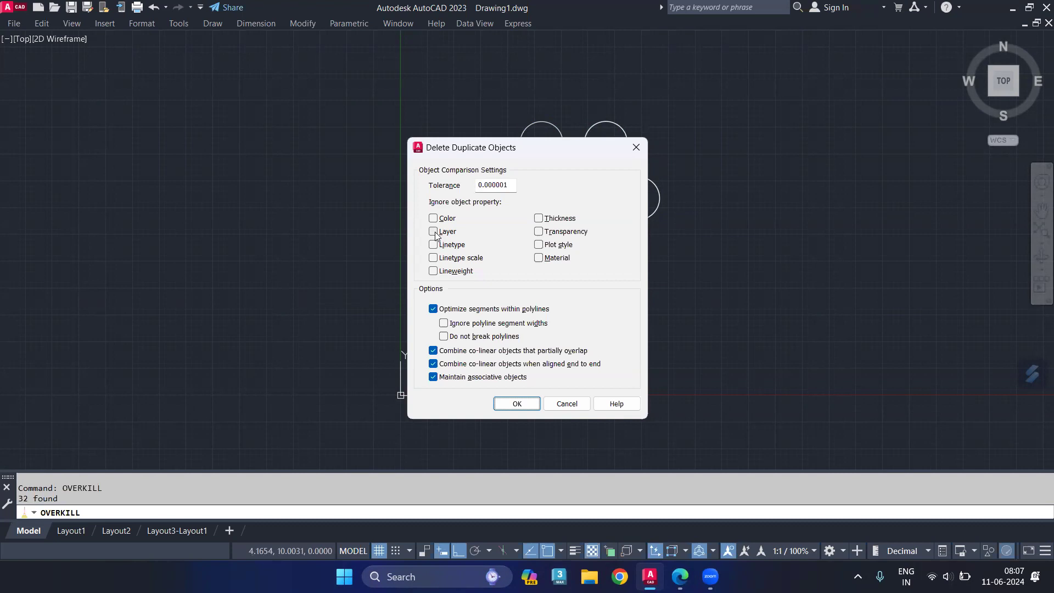
{"action": "left_click", "coordinate": [516, 403]}
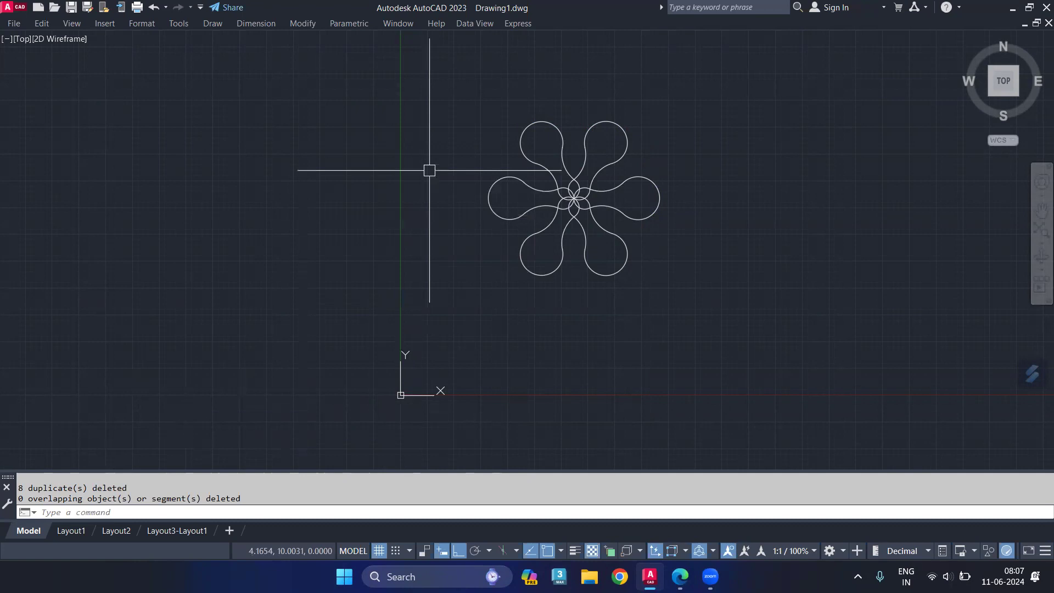
- Join all the arcs of the flower pattern into polylines
{"action": "scroll", "coordinate": [684, 178], "scroll_direction": "up", "scroll_amount": 2}
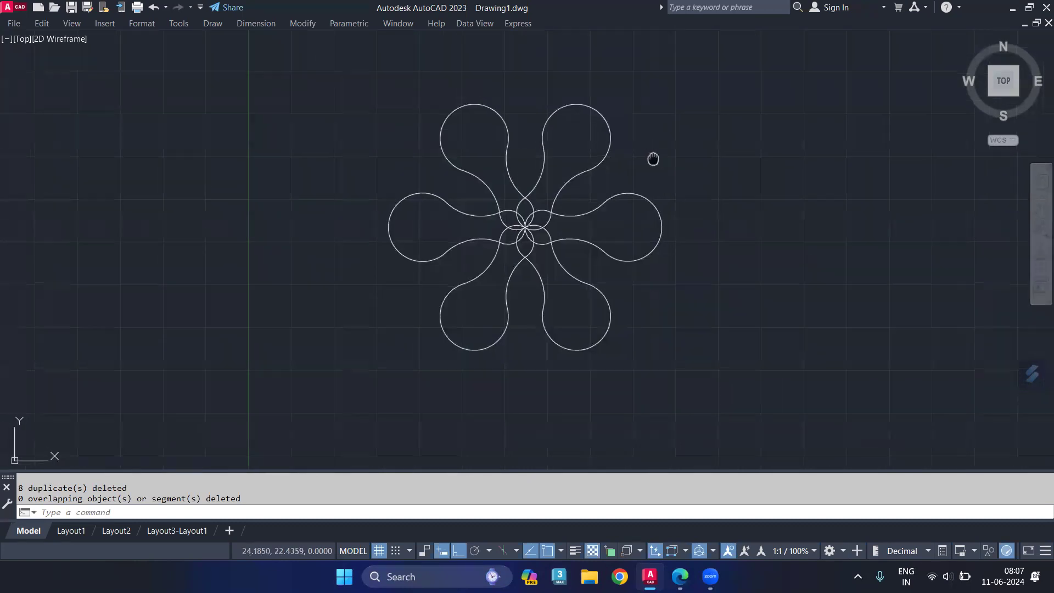
{"action": "left_click", "coordinate": [715, 70]}
{"action": "left_click", "coordinate": [298, 400]}
{"action": "type", "text": "j"}
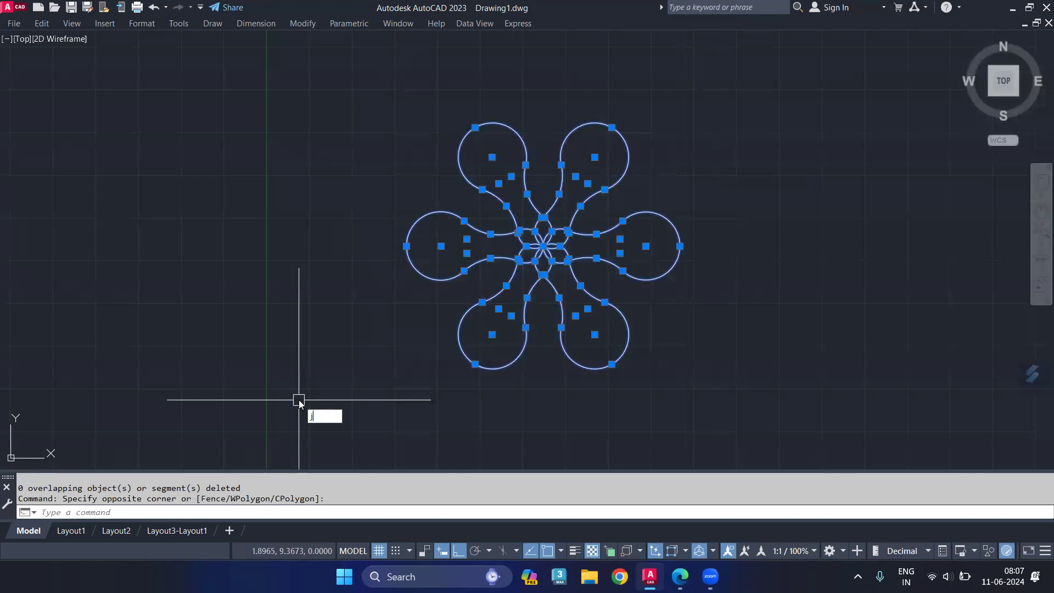
{"action": "key", "text": "Return"}
- Select the petals one after another to check how their arcs are joined, and clear the selection
{"action": "left_click", "coordinate": [472, 295]}
{"action": "left_click", "coordinate": [464, 274]}
{"action": "left_click", "coordinate": [479, 183]}
{"action": "left_click", "coordinate": [559, 160]}
{"action": "left_click", "coordinate": [641, 211]}
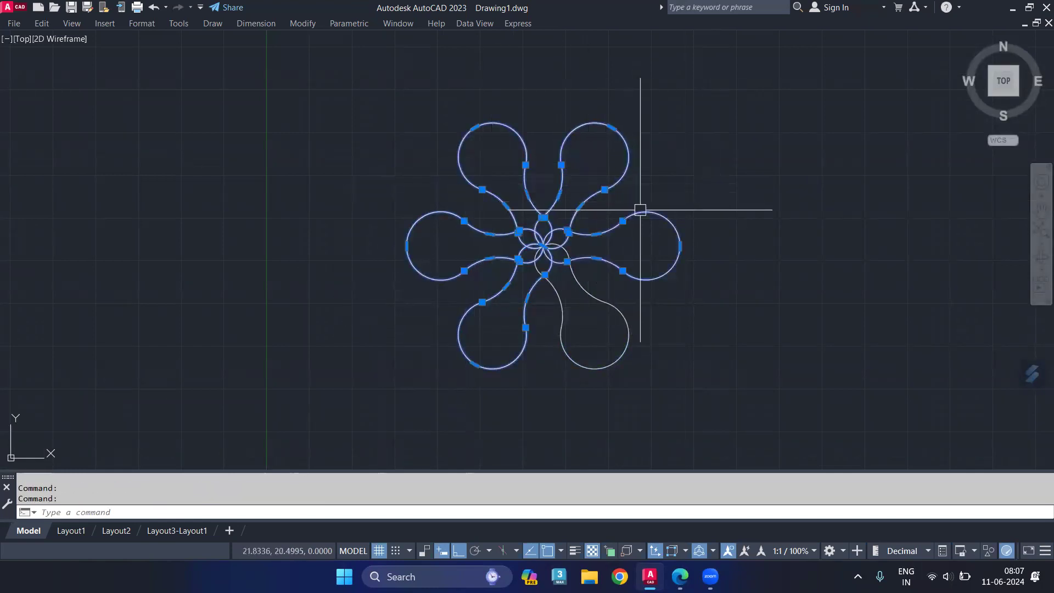
{"action": "left_click", "coordinate": [617, 337]}
{"action": "left_click", "coordinate": [573, 357]}
{"action": "left_click", "coordinate": [560, 349]}
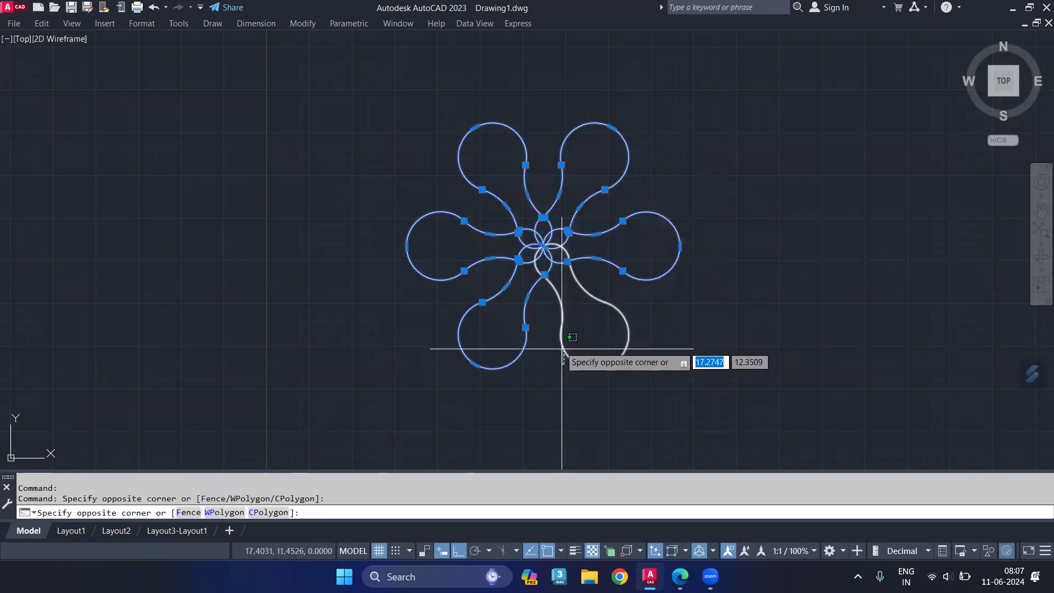
{"action": "left_click", "coordinate": [521, 336]}
{"action": "key", "text": "Escape"}
- Trim the overlapping arcs inside the flower's centre between the upper petals and along the left petal
{"action": "scroll", "coordinate": [535, 231], "scroll_direction": "up", "scroll_amount": 5}
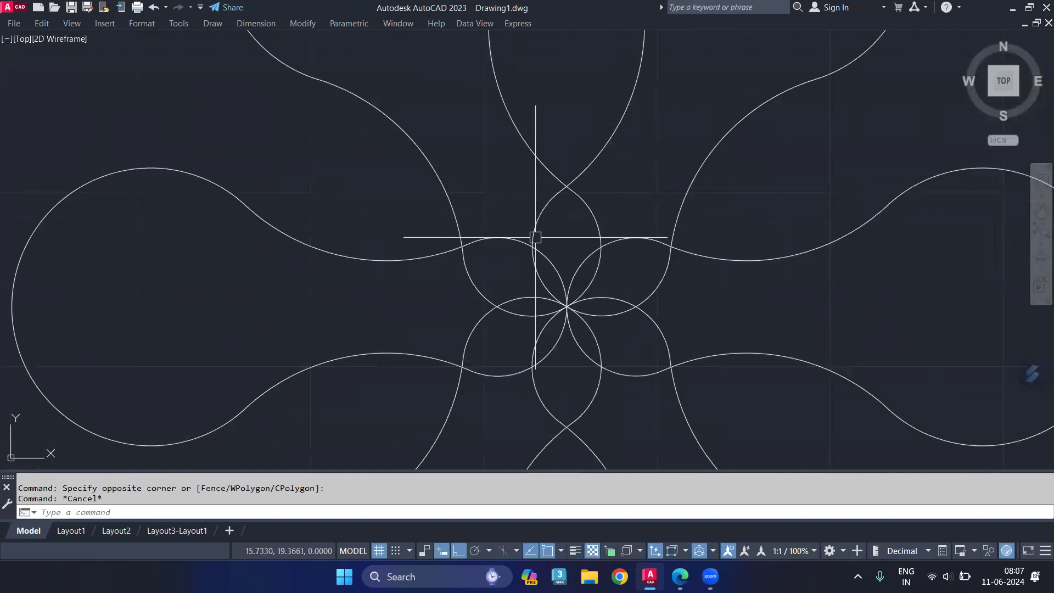
{"action": "type", "text": "TR"}
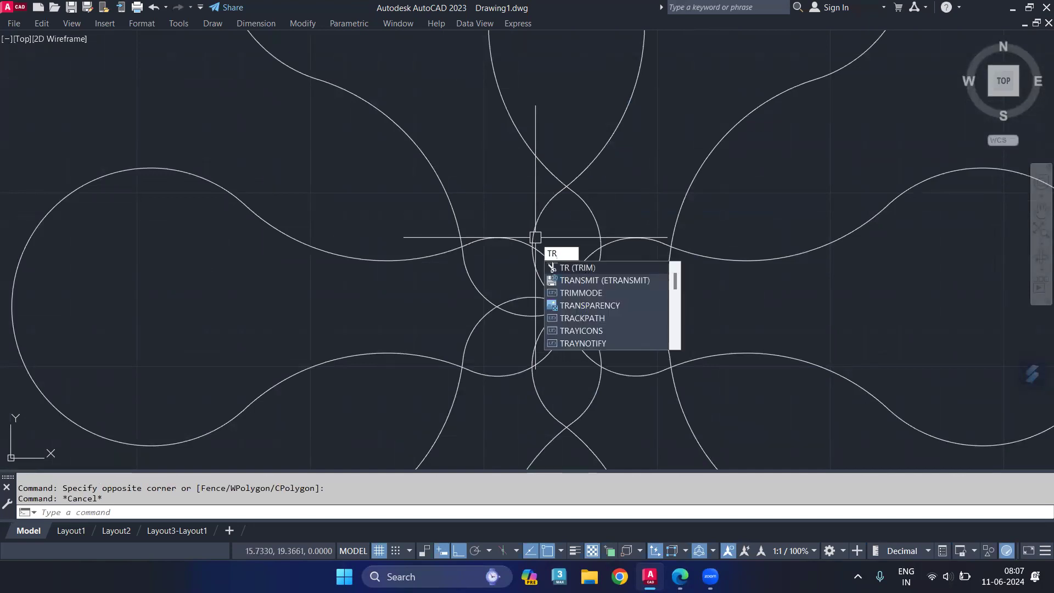
{"action": "key", "text": "Return"}
{"action": "left_click", "coordinate": [585, 206]}
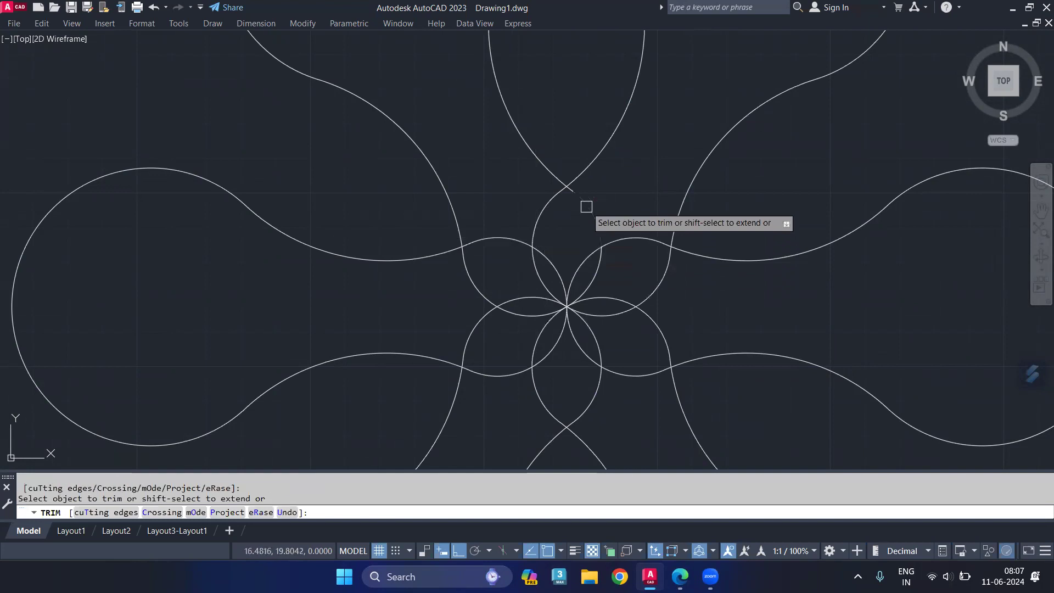
{"action": "left_click", "coordinate": [546, 207]}
{"action": "left_click", "coordinate": [564, 193]}
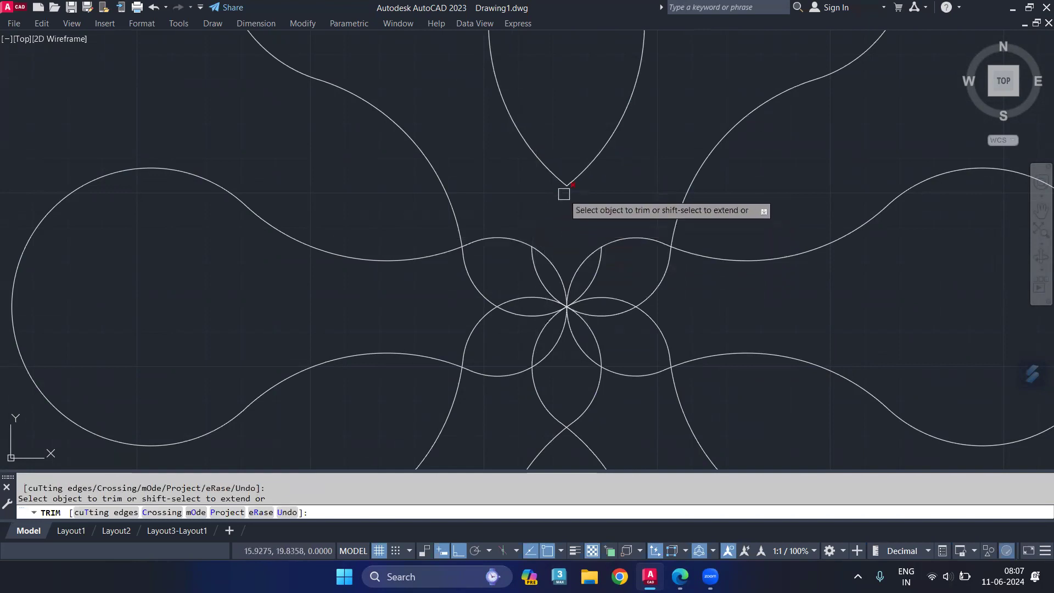
{"action": "left_click", "coordinate": [494, 238]}
{"action": "left_click", "coordinate": [462, 263]}
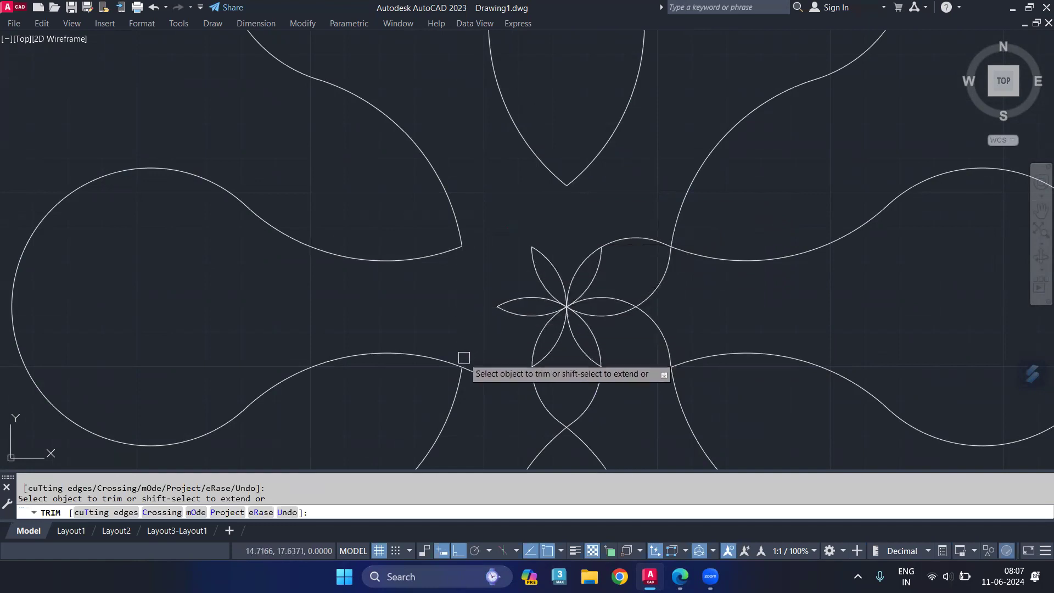
- Trim the remaining overlapping arcs between the centre rosette and the lower and right petals
{"action": "left_click", "coordinate": [535, 393]}
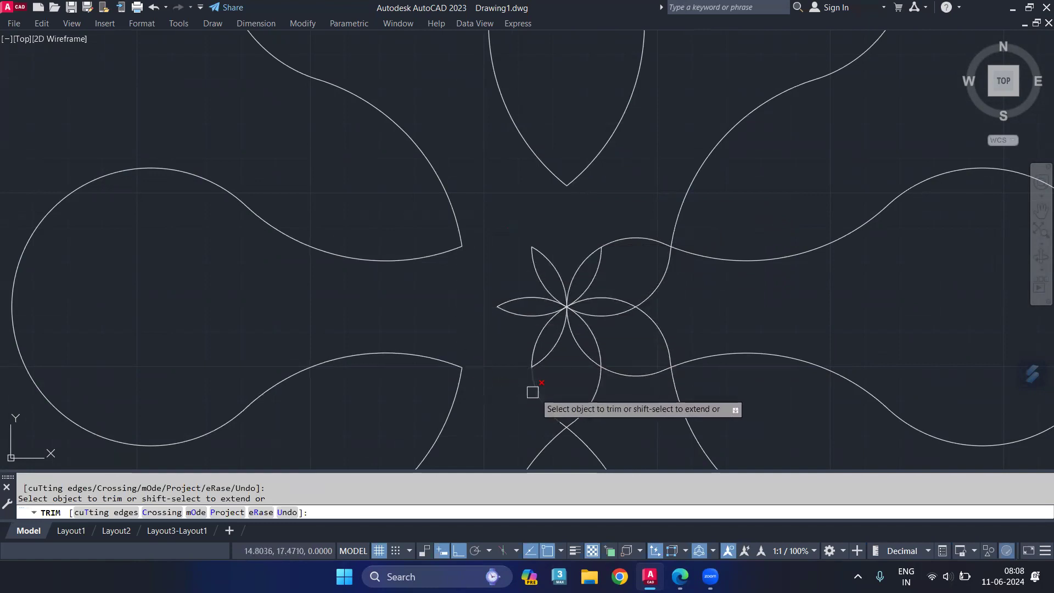
{"action": "left_click", "coordinate": [583, 408]}
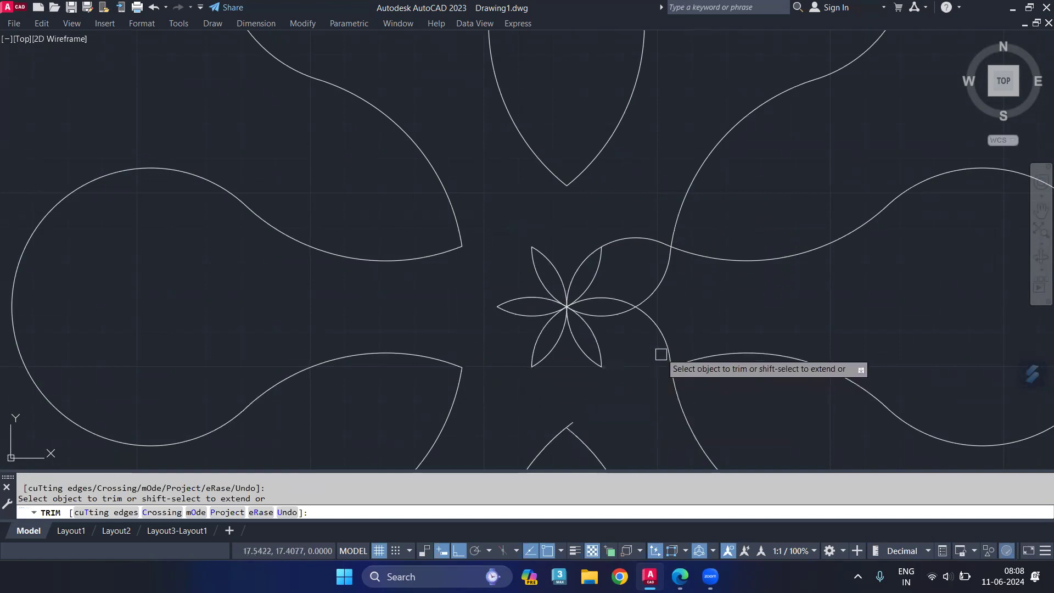
{"action": "left_click", "coordinate": [658, 332]}
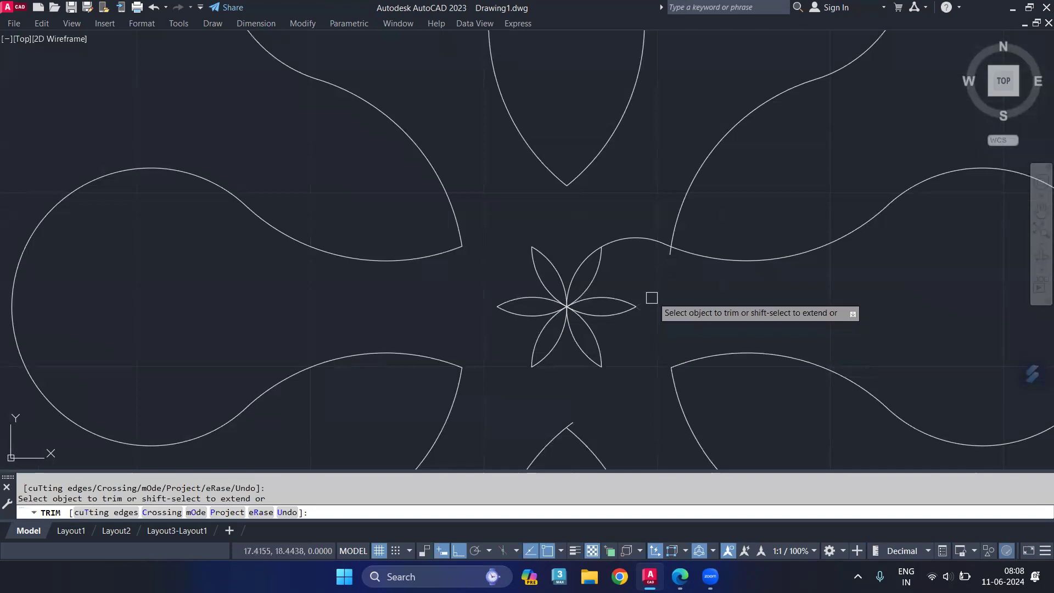
{"action": "left_click", "coordinate": [668, 262]}
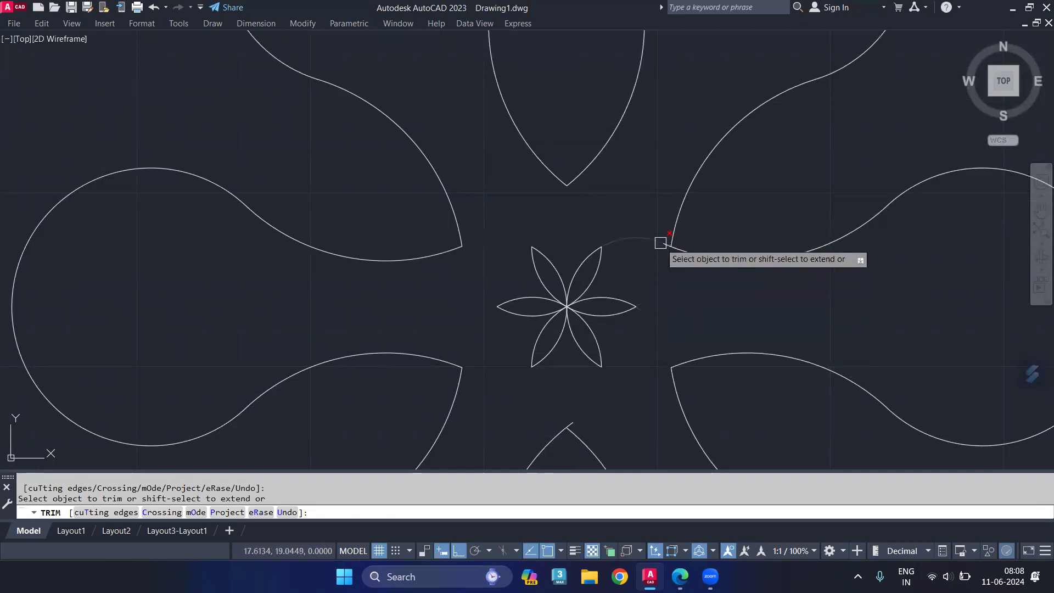
{"action": "scroll", "coordinate": [626, 243], "scroll_direction": "down", "scroll_amount": 4}
{"action": "middle_click_drag", "start_coordinate": [812, 366], "coordinate": [683, 333]}
{"action": "scroll", "coordinate": [467, 281], "scroll_direction": "up", "scroll_amount": 3}
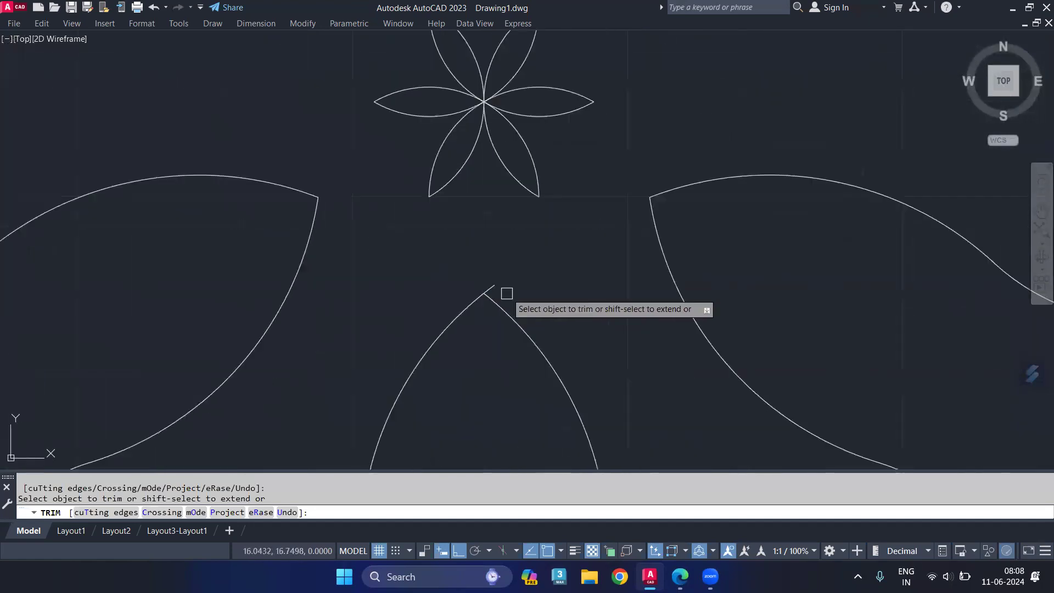
{"action": "scroll", "coordinate": [494, 291], "scroll_direction": "down", "scroll_amount": 7}
{"action": "key", "text": "Escape"}
- Join all the trimmed arcs of the flower into polylines
{"action": "left_click", "coordinate": [589, 145]}
{"action": "left_click", "coordinate": [395, 359]}
{"action": "type", "text": "j"}
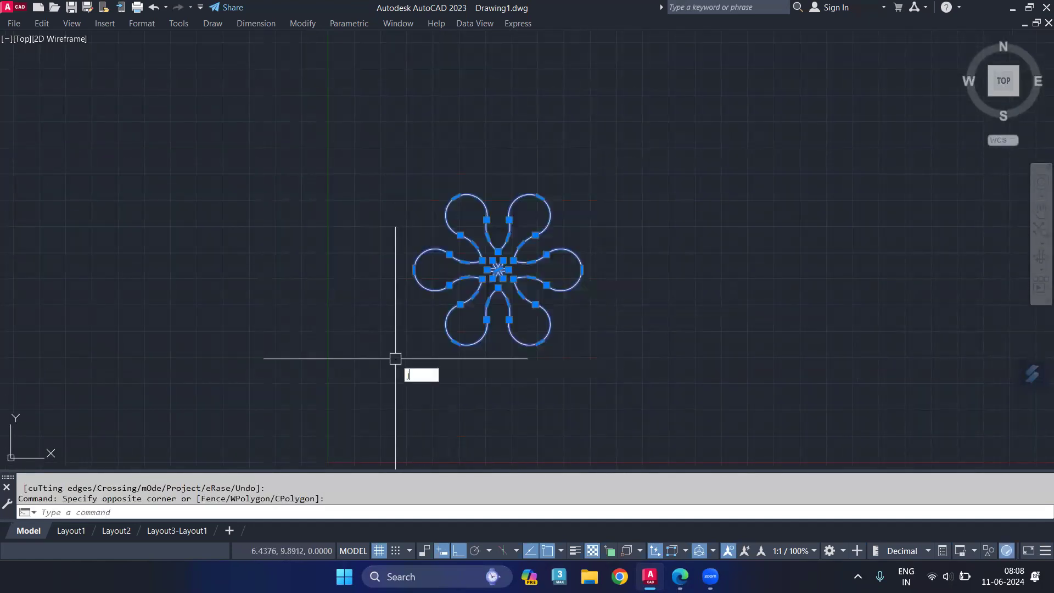
{"action": "key", "text": "Return"}
- Select the outer petal outline to check that it is joined, clear the selection and examine the whole flower
{"action": "left_click", "coordinate": [421, 280]}
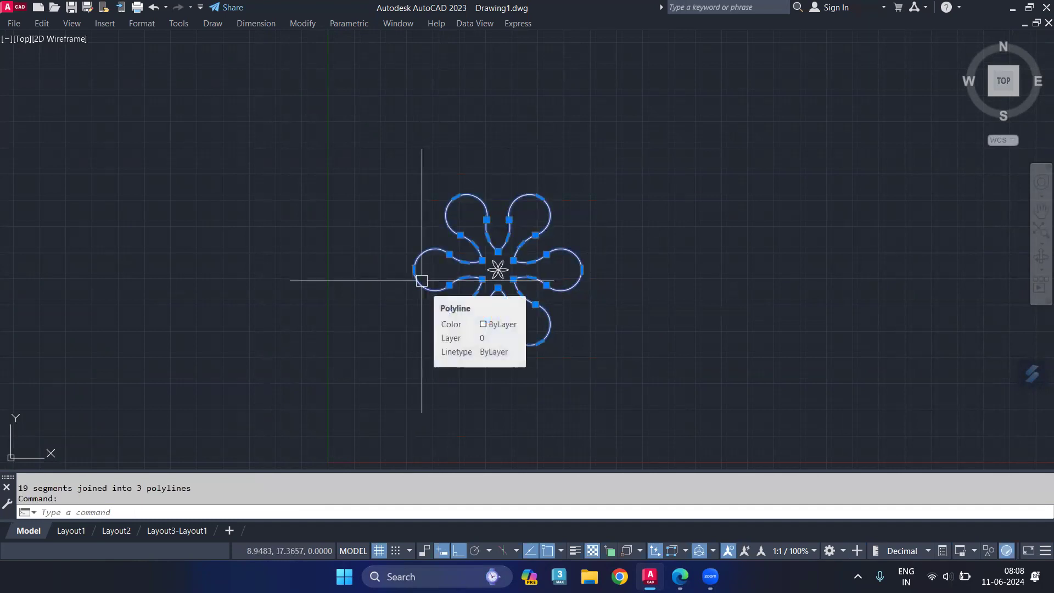
{"action": "scroll", "coordinate": [506, 277], "scroll_direction": "up", "scroll_amount": 6}
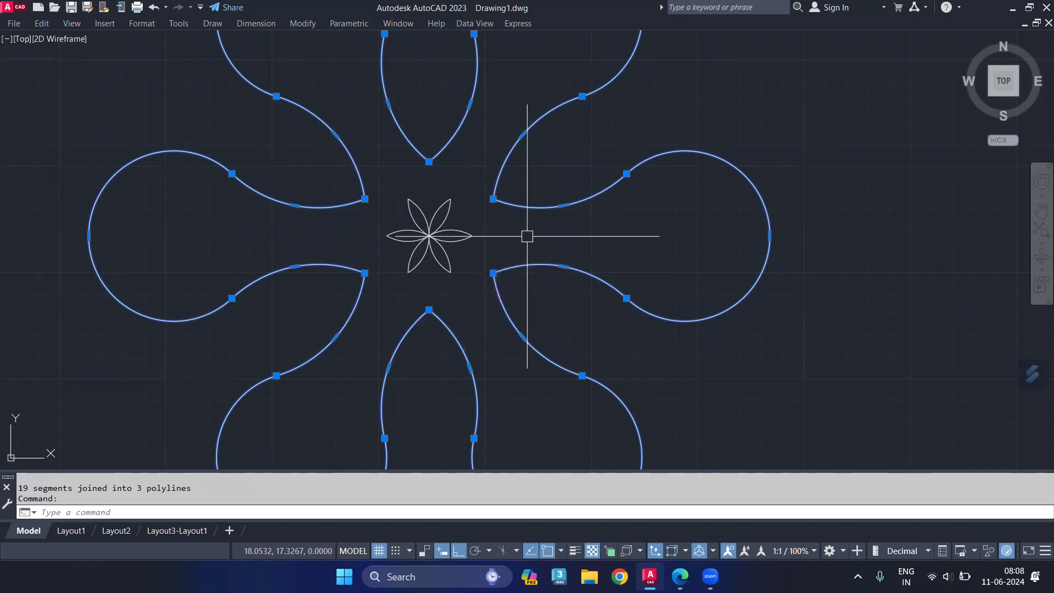
{"action": "key", "text": "Escape"}
{"action": "middle_click_drag", "start_coordinate": [470, 303], "coordinate": [476, 343]}
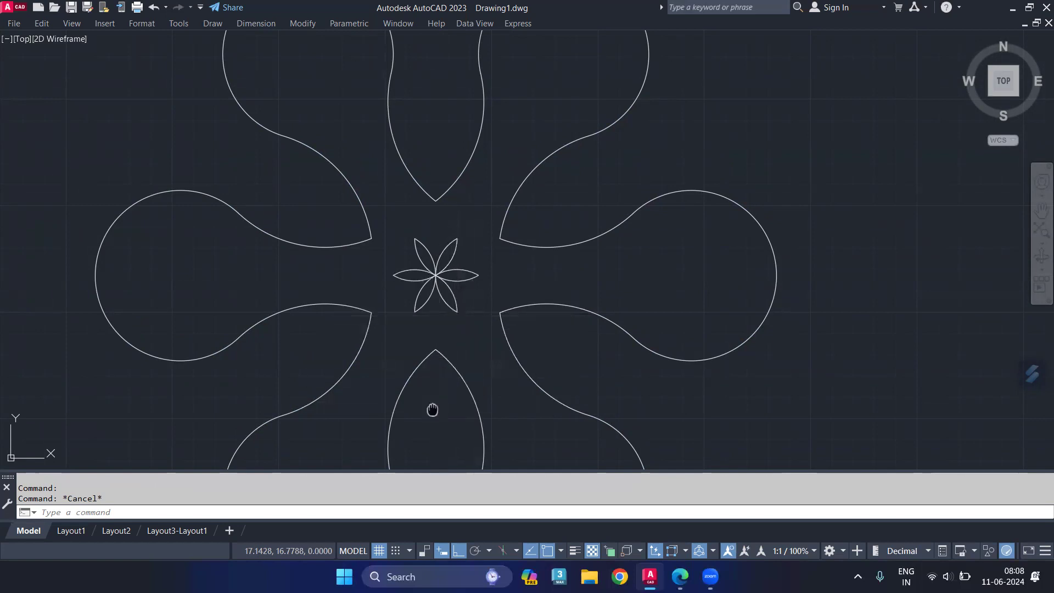
{"action": "middle_click_drag", "start_coordinate": [431, 406], "coordinate": [443, 378]}
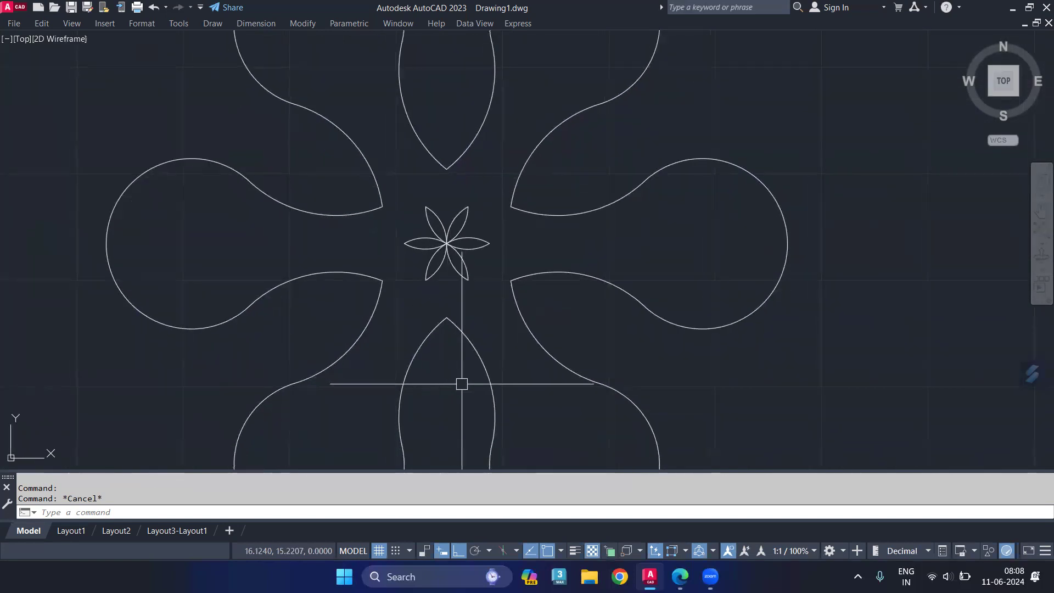
{"action": "scroll", "coordinate": [457, 300], "scroll_direction": "down", "scroll_amount": 2}
{"action": "scroll", "coordinate": [499, 360], "scroll_direction": "down", "scroll_amount": 1}
{"action": "scroll", "coordinate": [522, 355], "scroll_direction": "up", "scroll_amount": 1}
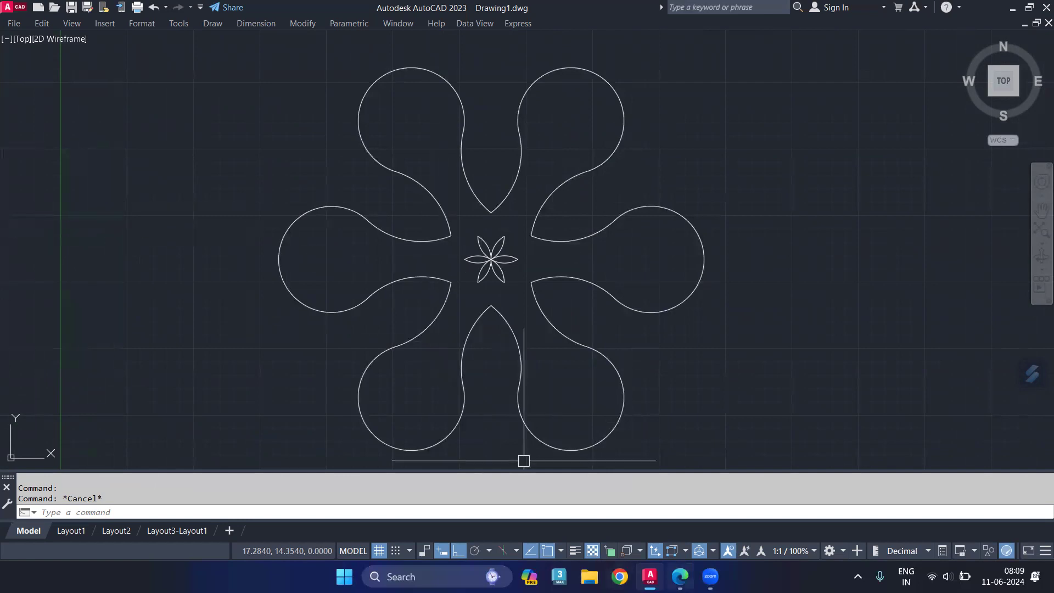
- Switch to the Autocad 2024 Google Docs notes and add the lines "C = circle" and "3p = 3 point method" at the end
{"action": "mouse_move", "coordinate": [679, 576]}
{"action": "left_click", "coordinate": [677, 499]}
{"action": "scroll", "coordinate": [431, 401], "scroll_direction": "down", "scroll_amount": 3}
{"action": "scroll", "coordinate": [376, 496], "scroll_direction": "down", "scroll_amount": 20}
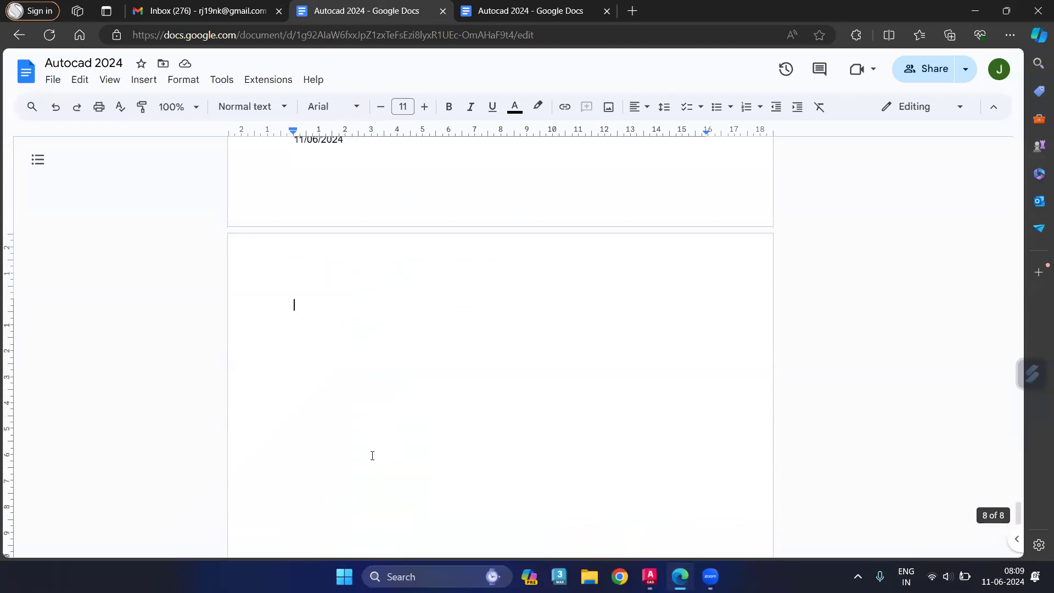
{"action": "scroll", "coordinate": [372, 456], "scroll_direction": "up", "scroll_amount": 1}
{"action": "type", "text": "C = ci"}
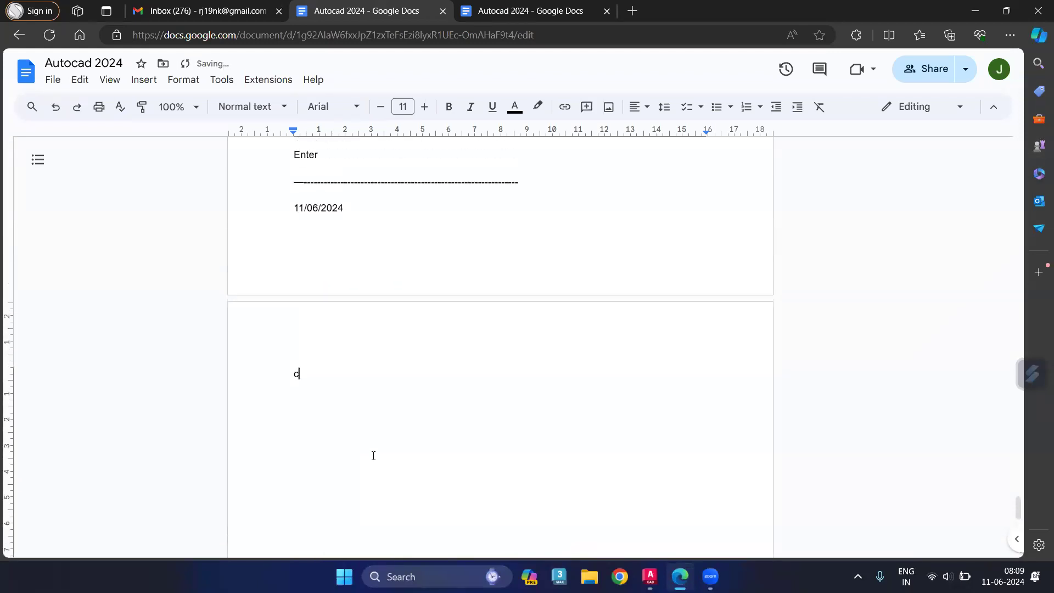
{"action": "type", "text": "rcle"}
{"action": "key", "text": "Return"}
{"action": "type", "text": "3p = 3 point"}
{"action": "key", "text": "Return"}
{"action": "key", "text": "BackSpace"}
{"action": "type", "text": "method"}
{"action": "key", "text": "Return"}
- Add the lines "Specify first point", "Second point" and "Third point" to the 3-point circle notes
{"action": "type", "text": "s"}
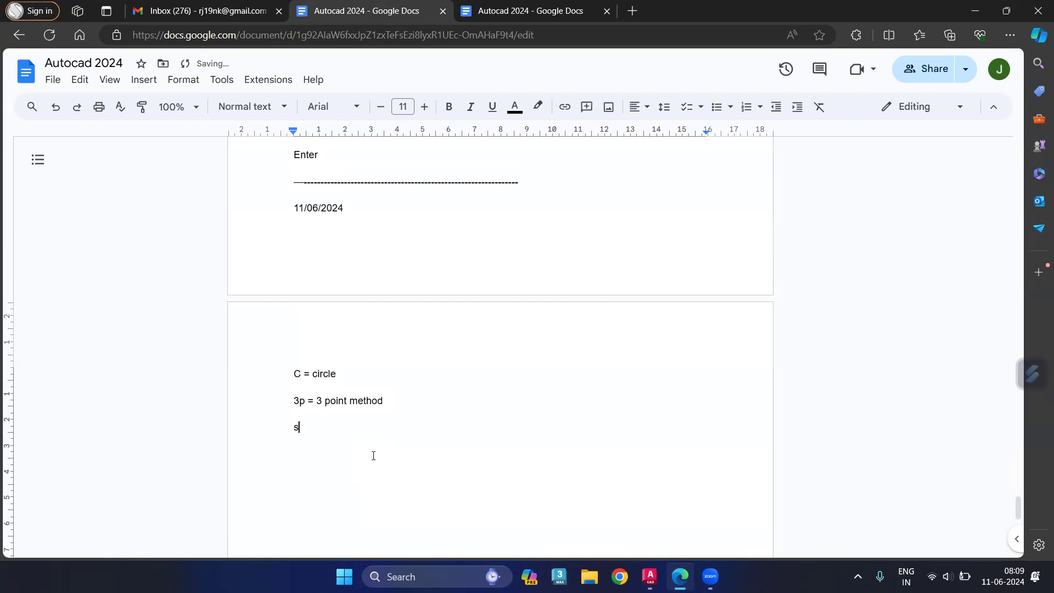
{"action": "type", "text": "pecify first poin"}
{"action": "key", "text": "Return"}
{"action": "key", "text": "BackSpace"}
{"action": "type", "text": "t"}
{"action": "key", "text": "Return"}
{"action": "type", "text": "Second point"}
{"action": "key", "text": "Return"}
{"action": "type", "text": "Third p"}
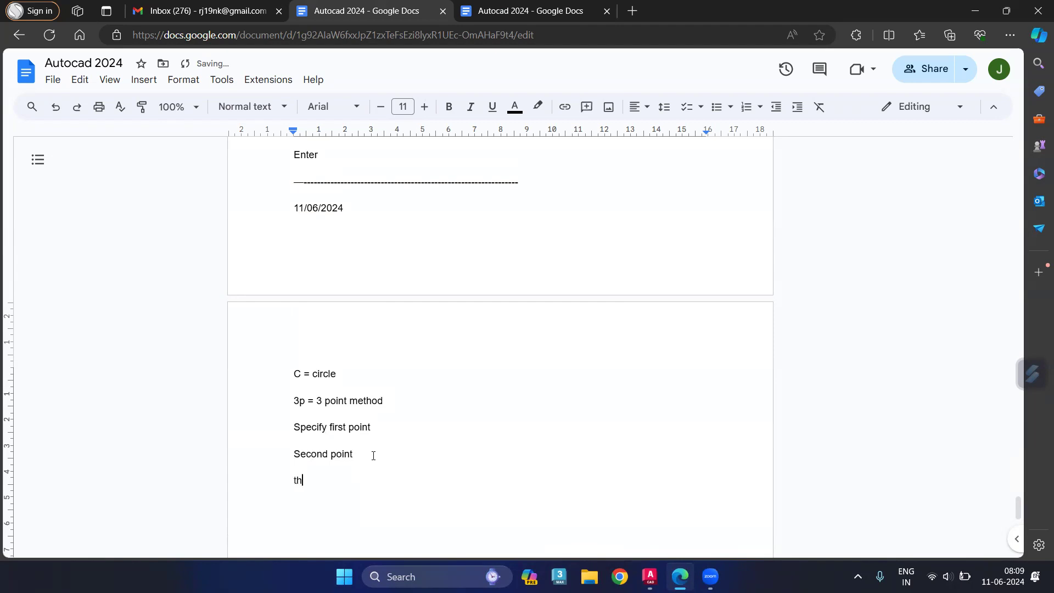
{"action": "type", "text": "oint"}
{"action": "key", "text": "Return"}
- Finish the 3-point circle notes with the line "Enter" and leave blank lines below it
{"action": "type", "text": "Etner"}
{"action": "key", "text": "Return"}
{"action": "key", "text": "BackSpace"}
{"action": "key", "text": "BackSpace"}
{"action": "key", "text": "BackSpace"}
{"action": "key", "text": "BackSpace"}
{"action": "key", "text": "BackSpace"}
{"action": "type", "text": "nter"}
{"action": "key", "text": "Return"}
{"action": "key", "text": "Return"}
{"action": "key", "text": "Return"}
{"action": "key", "text": "Return"}
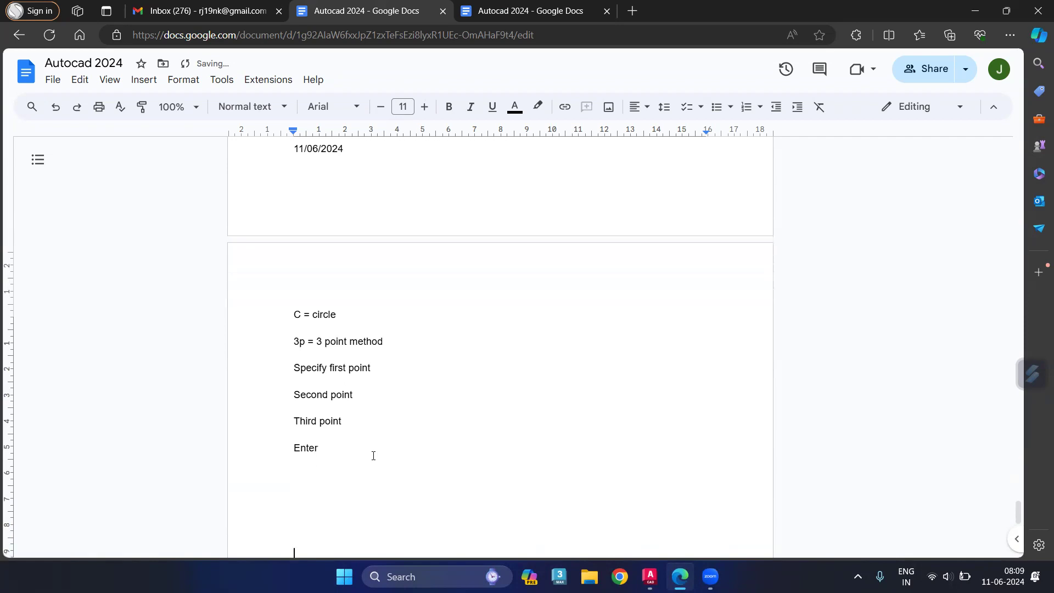
- Start a second circle note with the lines "C = circle", "T = ttr" and "Tan tan radius"
{"action": "type", "text": "C = circler"}
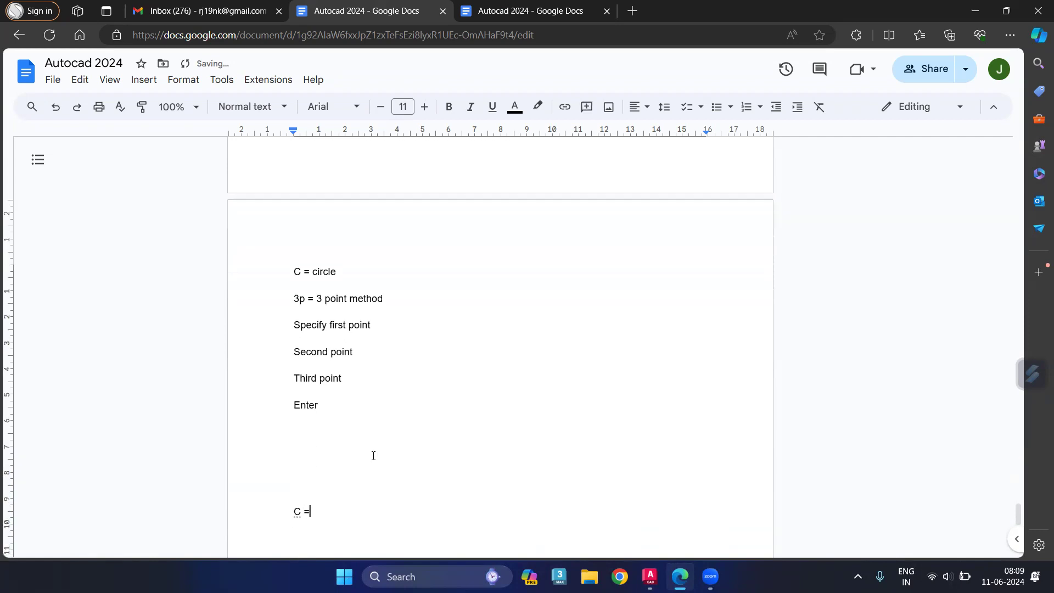
{"action": "key", "text": "BackSpace"}
{"action": "key", "text": "BackSpace"}
{"action": "key", "text": "Return"}
{"action": "type", "text": "T = ttr"}
{"action": "key", "text": "Return"}
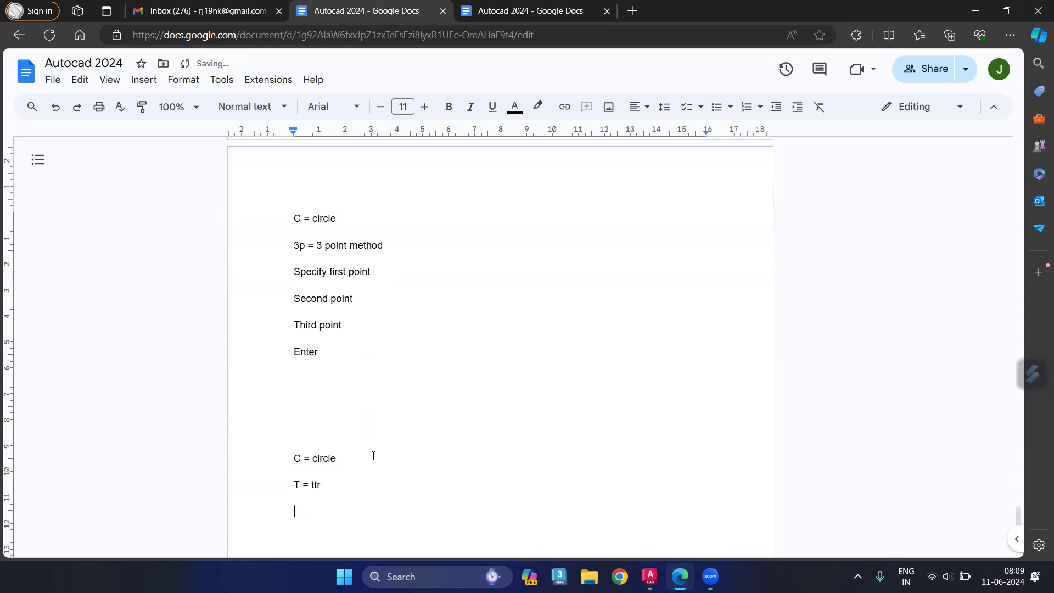
{"action": "type", "text": "Tan tan radius"}
{"action": "key", "text": "Return"}
- Add the lines "Specify first tangent point", "Second tangent point" and "Radius enter" to the tan tan radius notes
{"action": "type", "text": "Specify"}
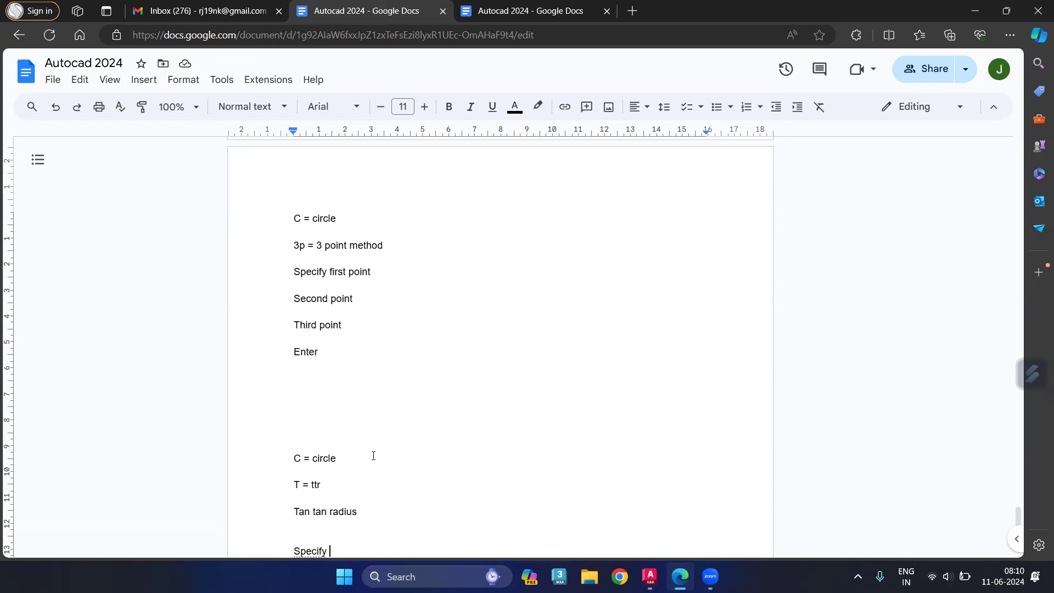
{"action": "left_click", "coordinate": [1028, 151]}
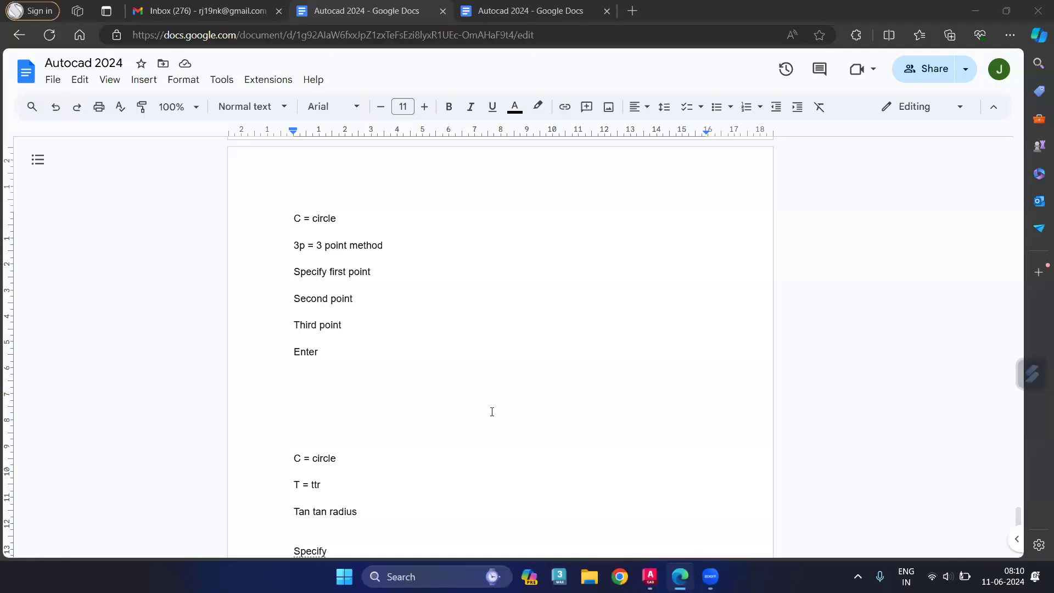
{"action": "scroll", "coordinate": [491, 411], "scroll_direction": "down", "scroll_amount": 4}
{"action": "left_click", "coordinate": [348, 352]}
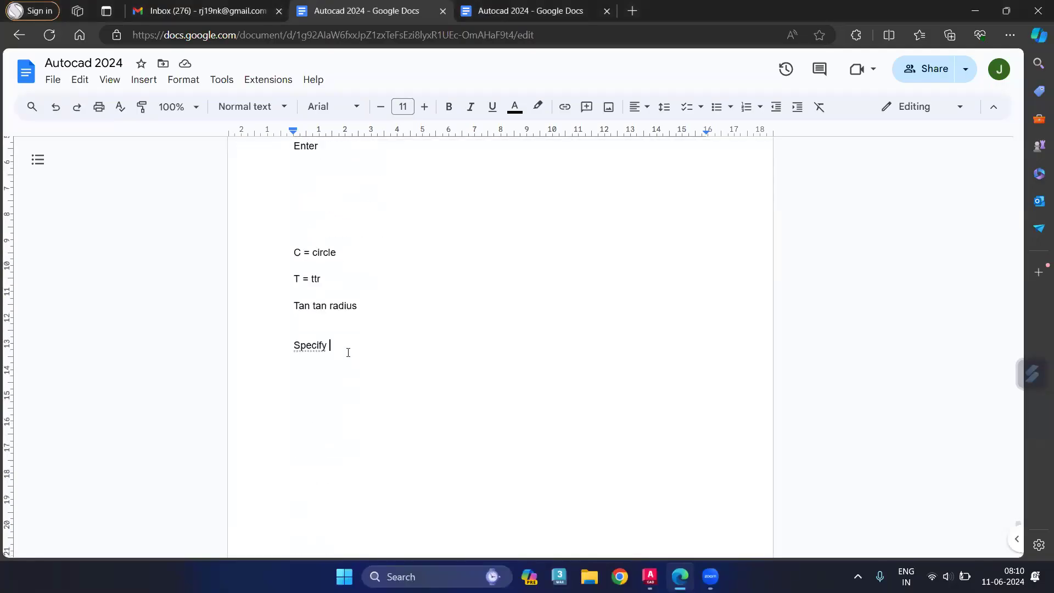
{"action": "type", "text": "first tangent point"}
{"action": "key", "text": "Return"}
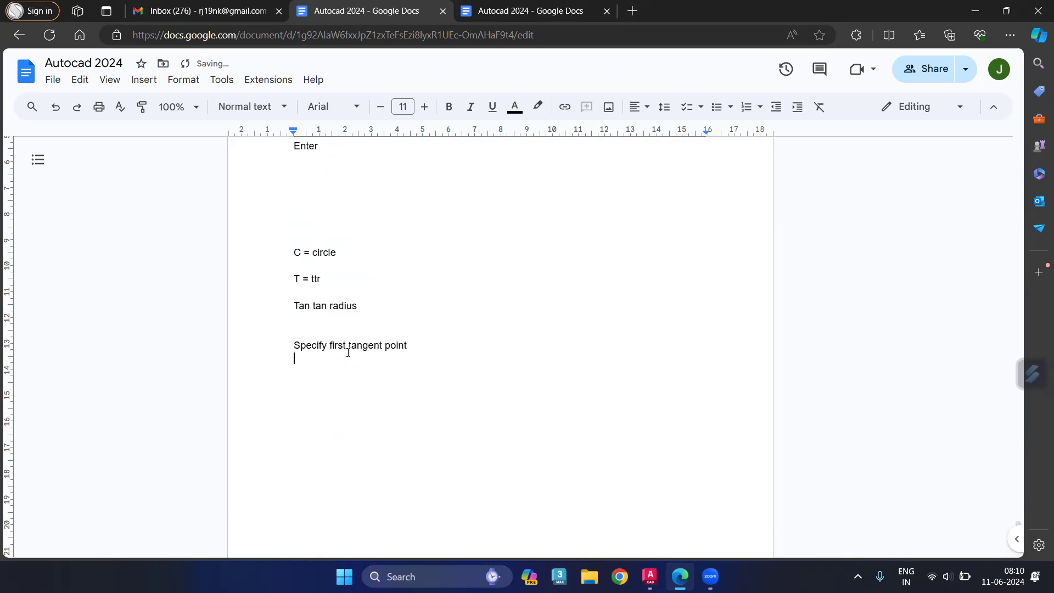
{"action": "type", "text": "second tangent point"}
{"action": "key", "text": "Return"}
{"action": "key", "text": "Return"}
{"action": "type", "text": "rad"}
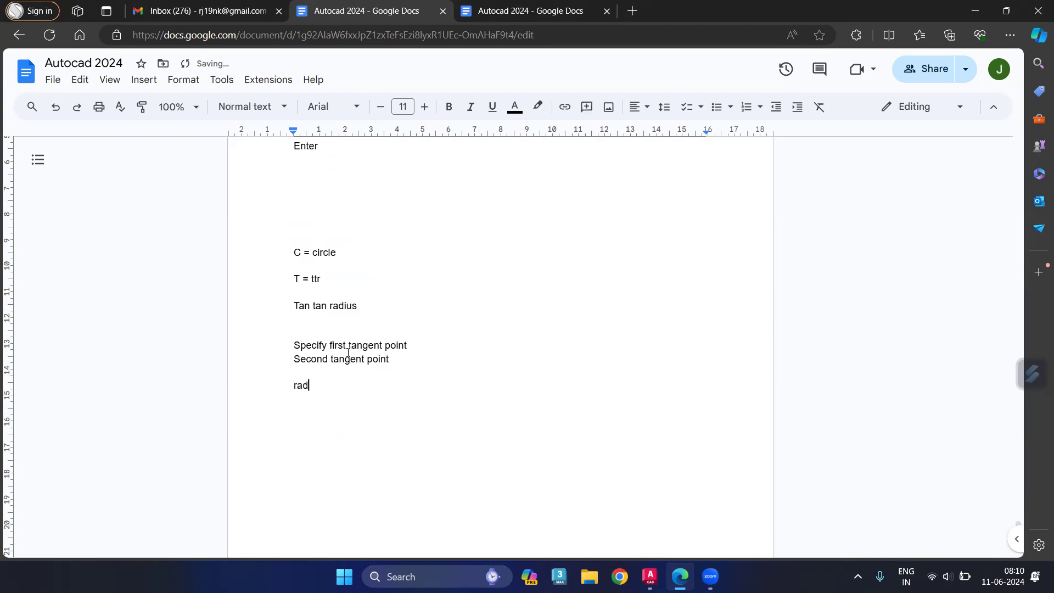
{"action": "type", "text": "ius enter"}
{"action": "key", "text": "Return"}
- Add a dashed separator line below the notes and start a new entry reading "-ar = array"
{"action": "key", "text": "Return"}
{"action": "key", "text": "Return"}
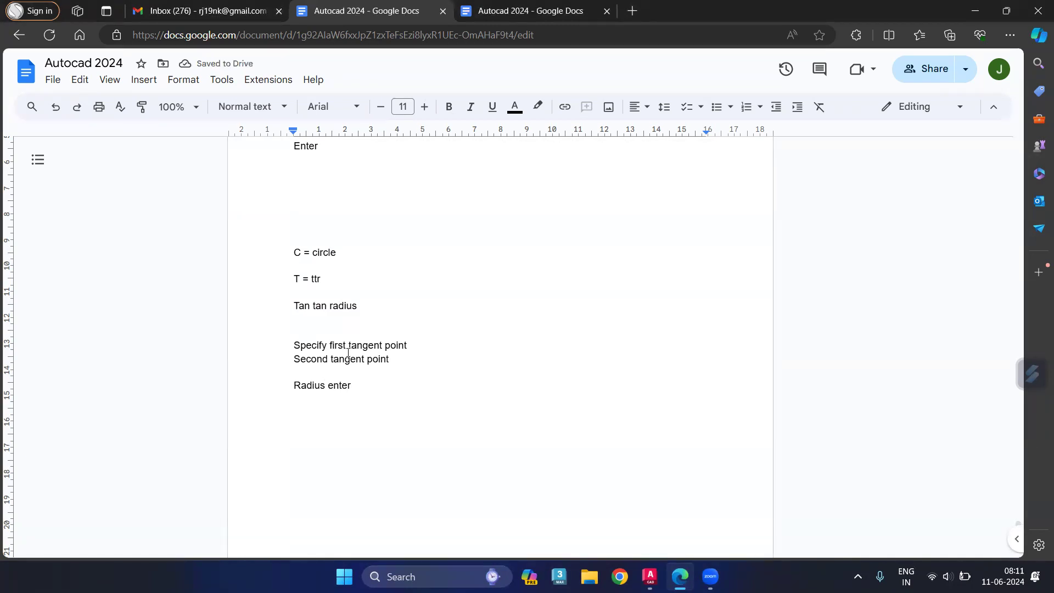
{"action": "type", "text": "-------------------"}
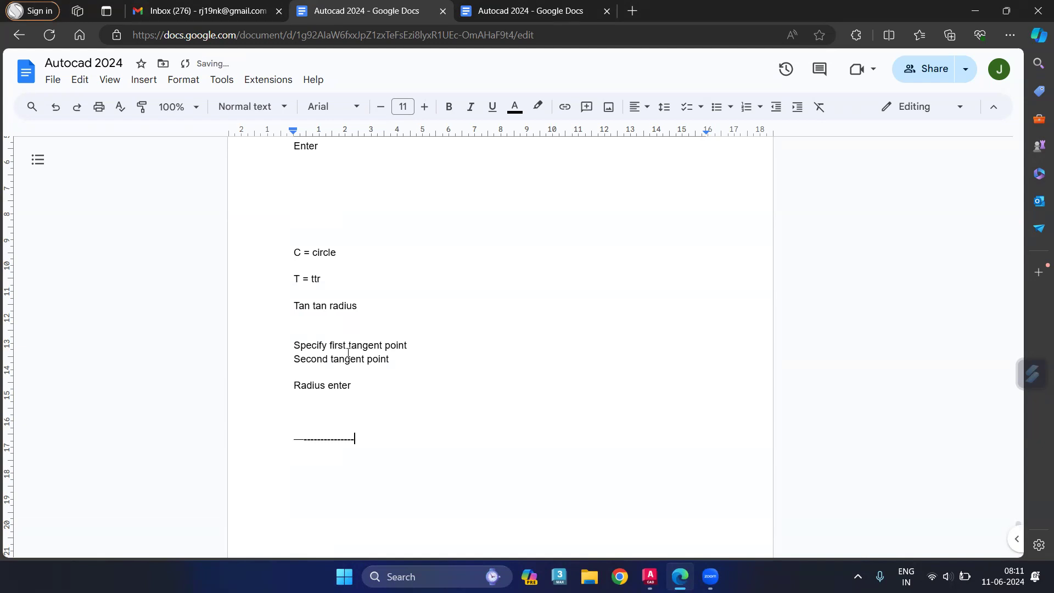
{"action": "type", "text": "------------------------------"}
{"action": "key", "text": "Return"}
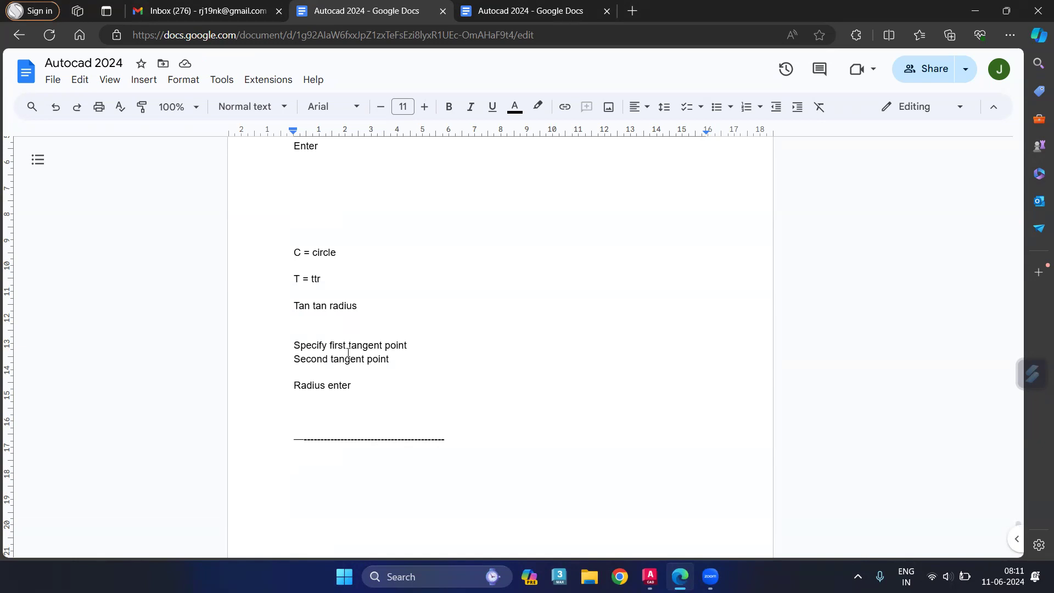
{"action": "type", "text": "-ar = array"}
{"action": "key", "text": "Return"}
{"action": "key", "text": "Return"}
- Switch to AutoCAD and draw a circle with radius 3 in the empty area beside the six-petal flower
{"action": "left_click", "coordinate": [650, 576]}
{"action": "scroll", "coordinate": [614, 346], "scroll_direction": "down", "scroll_amount": 3}
{"action": "mouse_move", "coordinate": [699, 355]}
{"action": "middle_mouse_down"}
{"action": "mouse_move", "coordinate": [546, 372]}
{"action": "mouse_move", "coordinate": [530, 360]}
{"action": "mouse_move", "coordinate": [456, 354]}
{"action": "middle_mouse_up"}
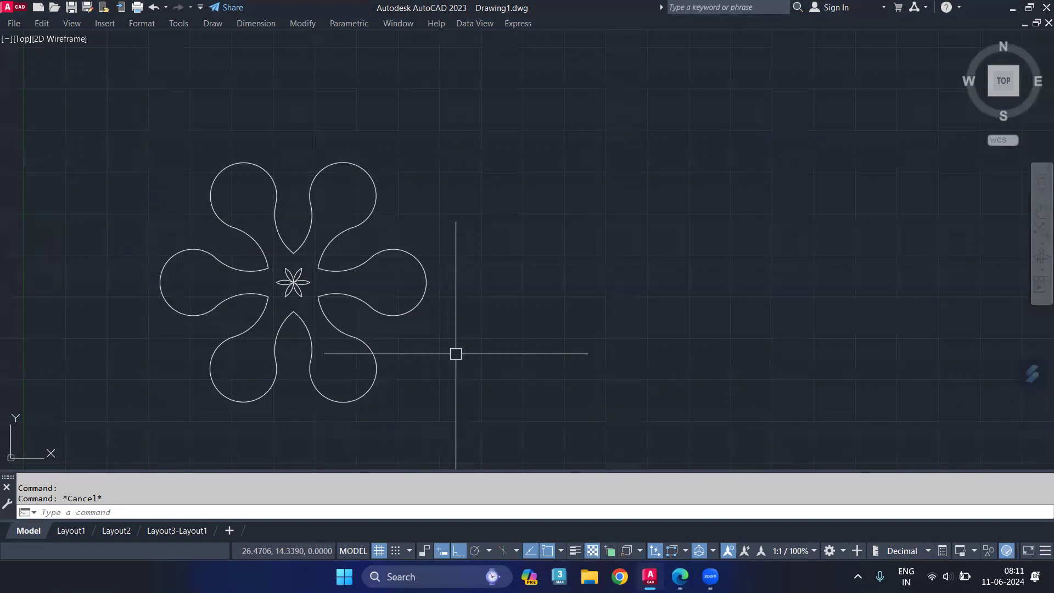
{"action": "middle_click_drag", "start_coordinate": [494, 366], "coordinate": [455, 365]}
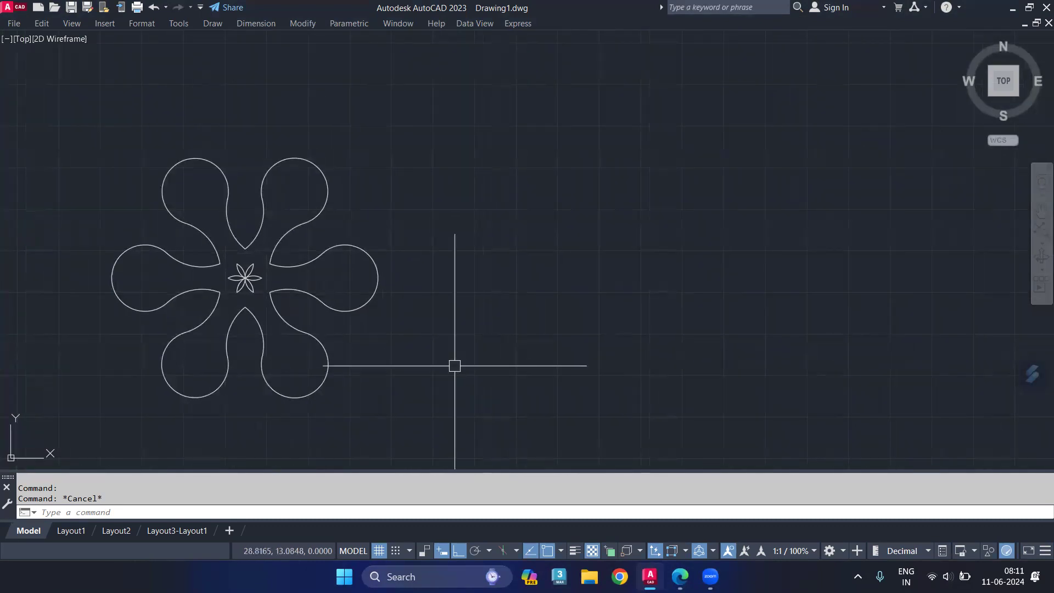
{"action": "middle_click_drag", "start_coordinate": [607, 320], "coordinate": [512, 313]}
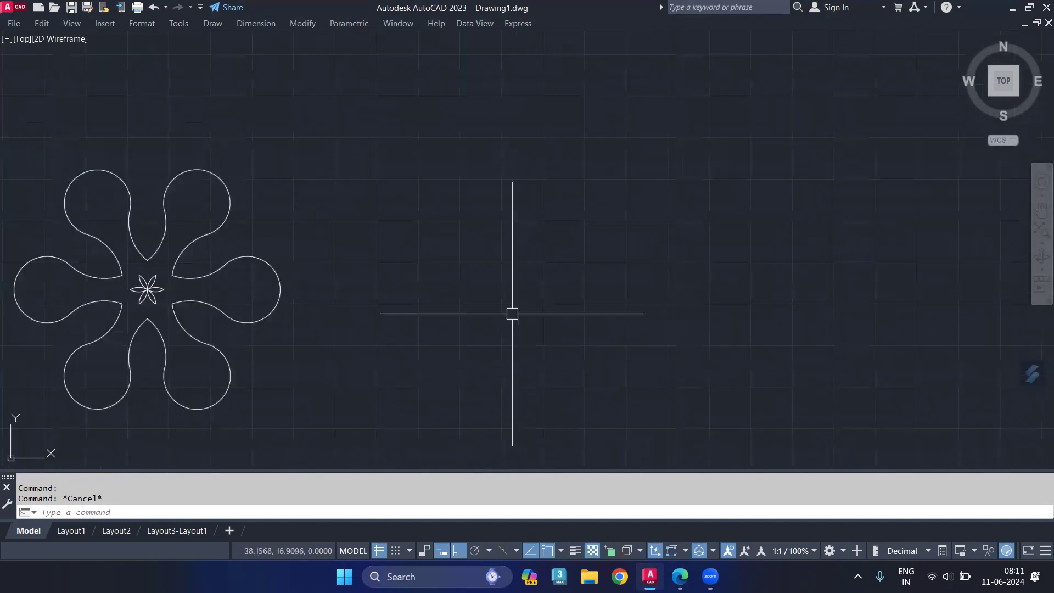
{"action": "type", "text": "c"}
{"action": "key", "text": "Return"}
{"action": "left_click", "coordinate": [641, 266]}
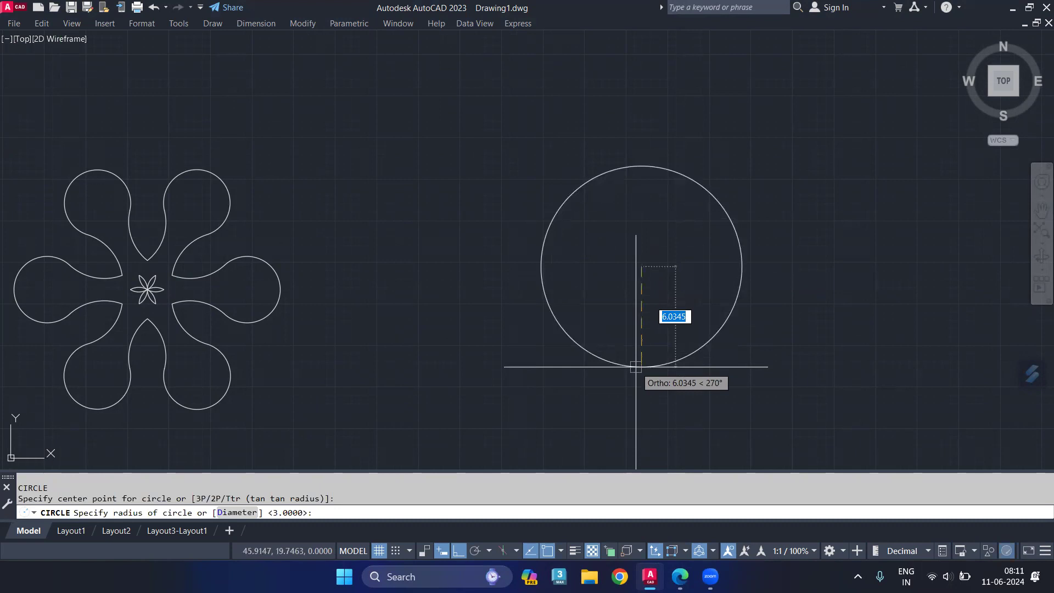
{"action": "type", "text": "3"}
{"action": "key", "text": "Return"}
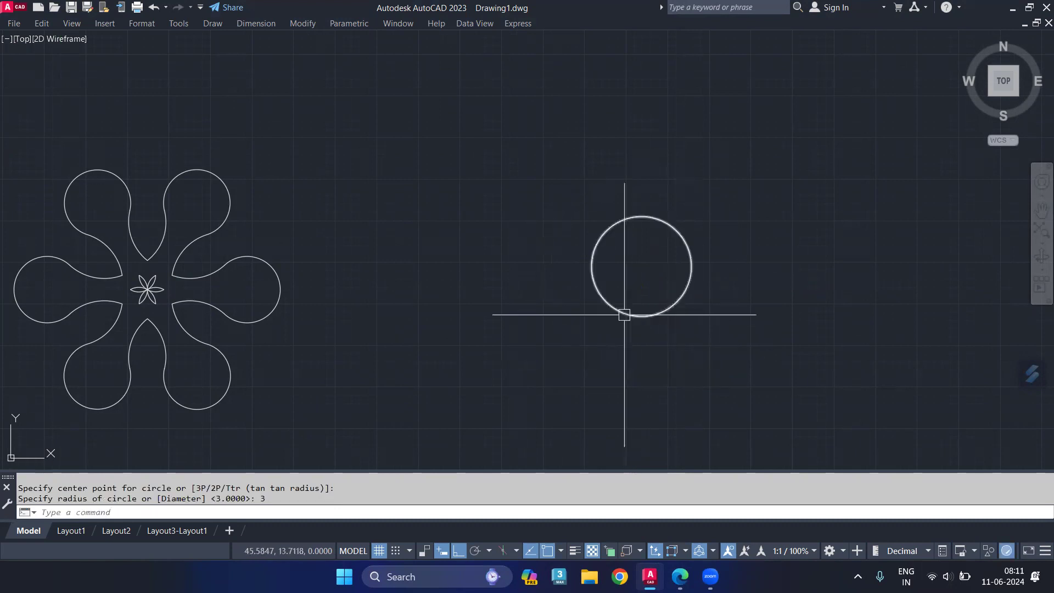
- Try a polar array of the circle about its bottom quadrant with 10 items, 360° fill and rotated copies, and undo it
{"action": "scroll", "coordinate": [630, 294], "scroll_direction": "up", "scroll_amount": 4}
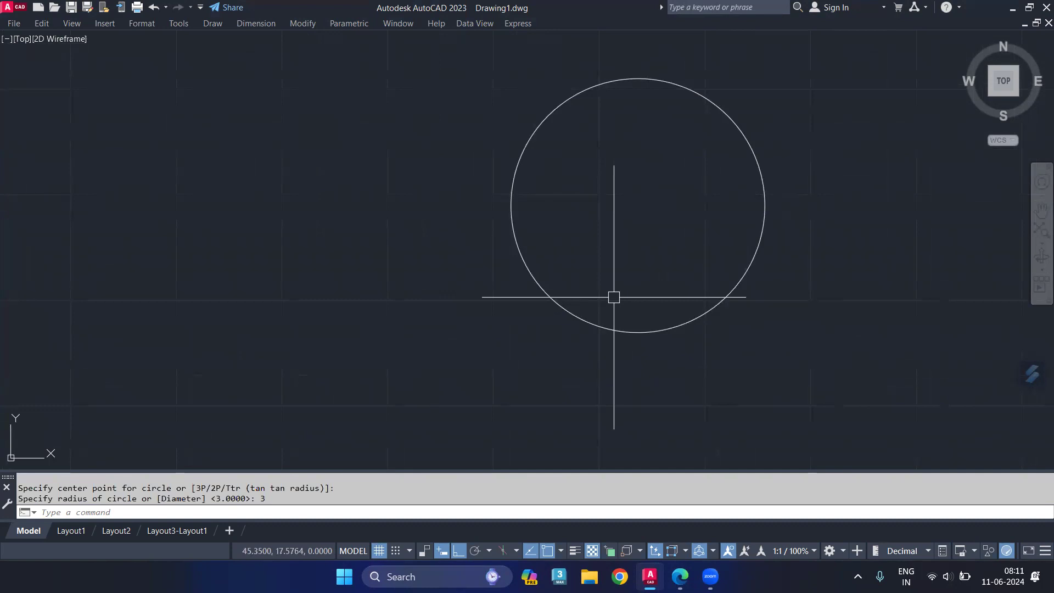
{"action": "type", "text": "-AR"}
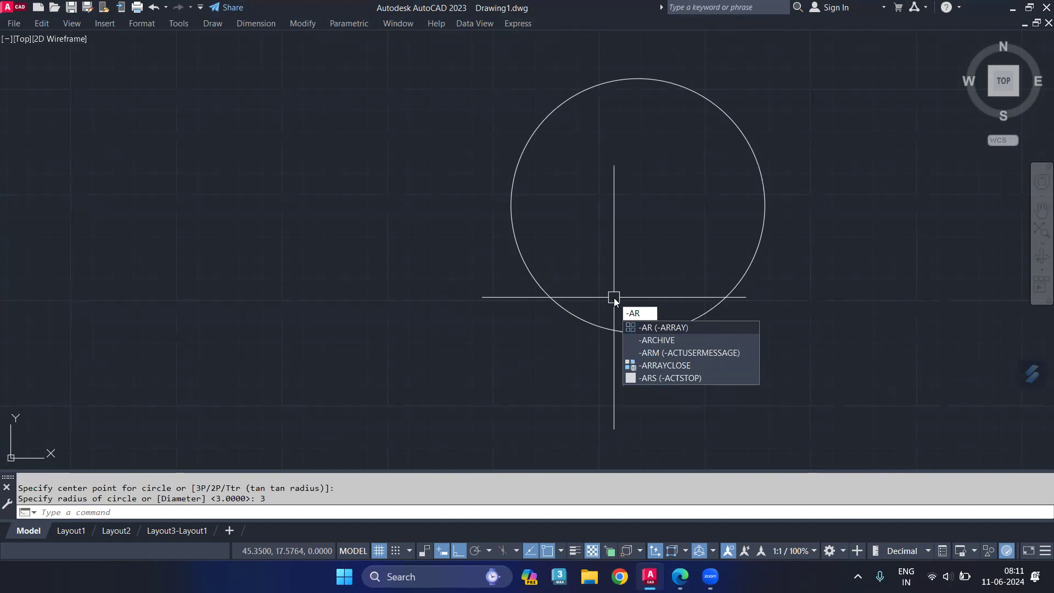
{"action": "left_click", "coordinate": [685, 328]}
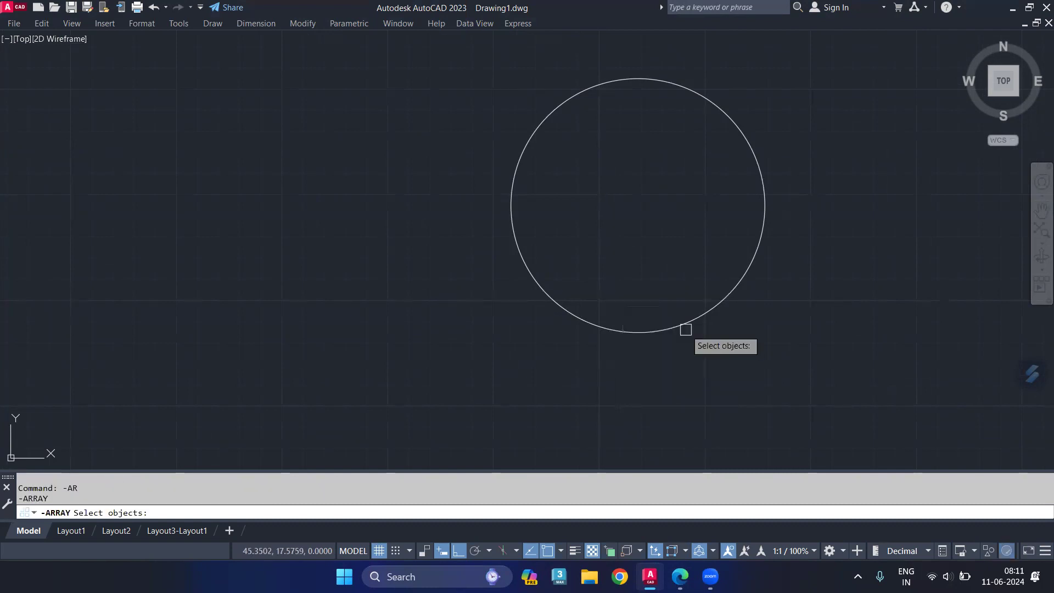
{"action": "left_click", "coordinate": [686, 327]}
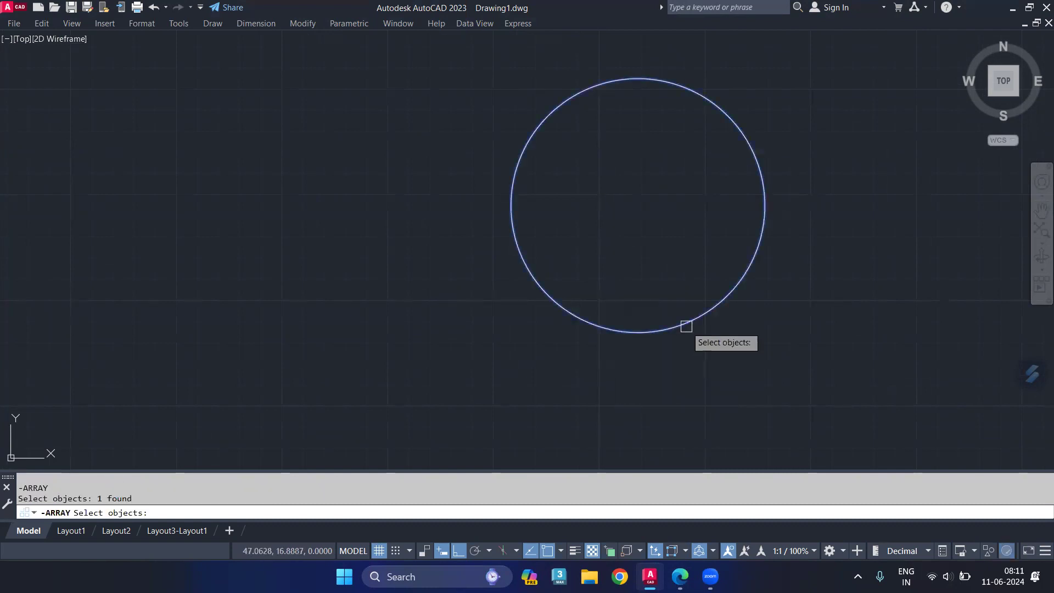
{"action": "key", "text": "Return"}
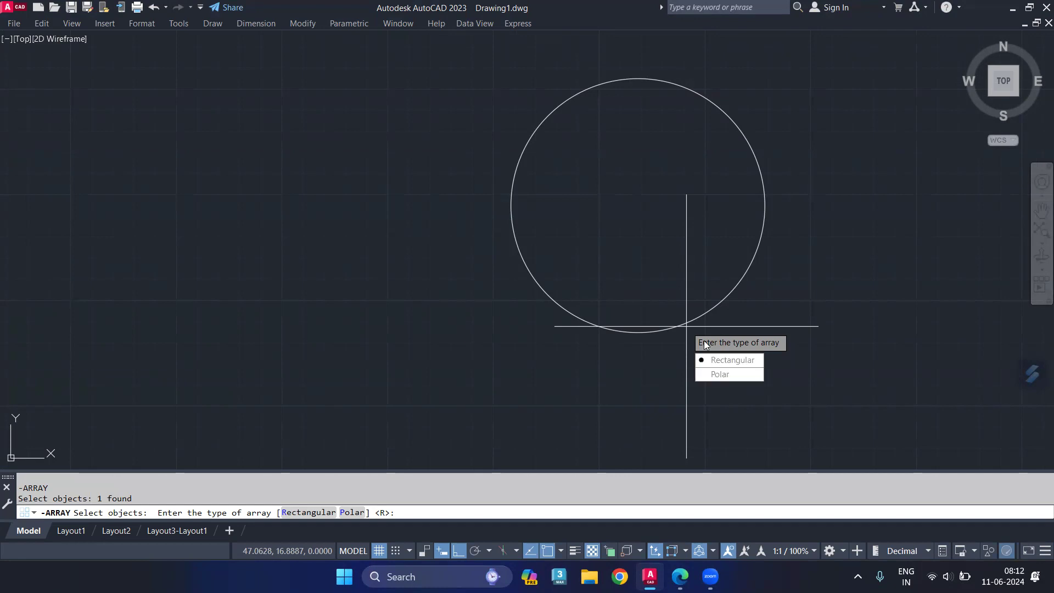
{"action": "left_click", "coordinate": [721, 375]}
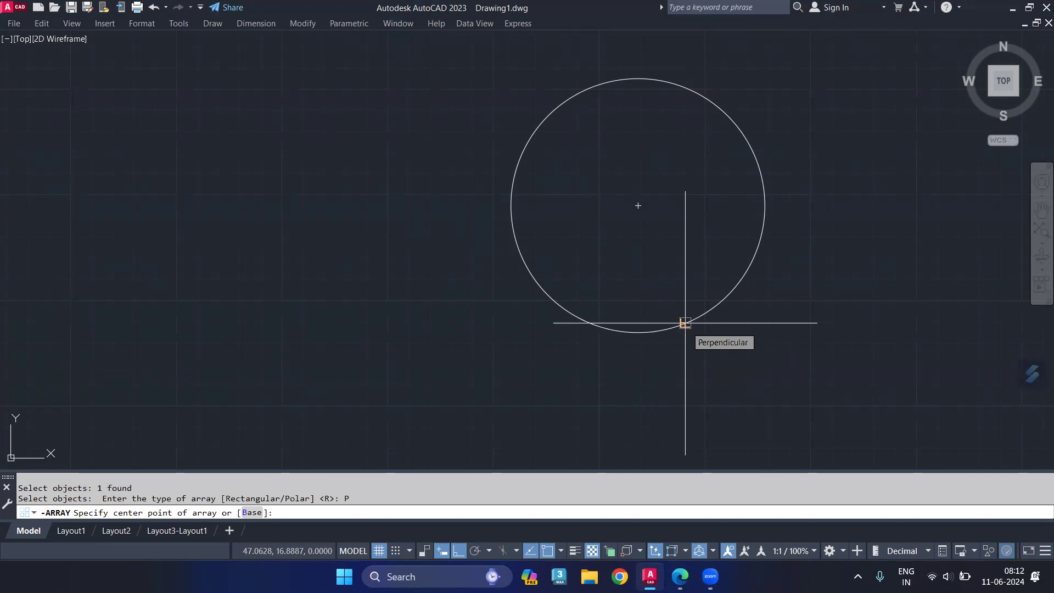
{"action": "middle_click_drag", "start_coordinate": [419, 352], "coordinate": [404, 305]}
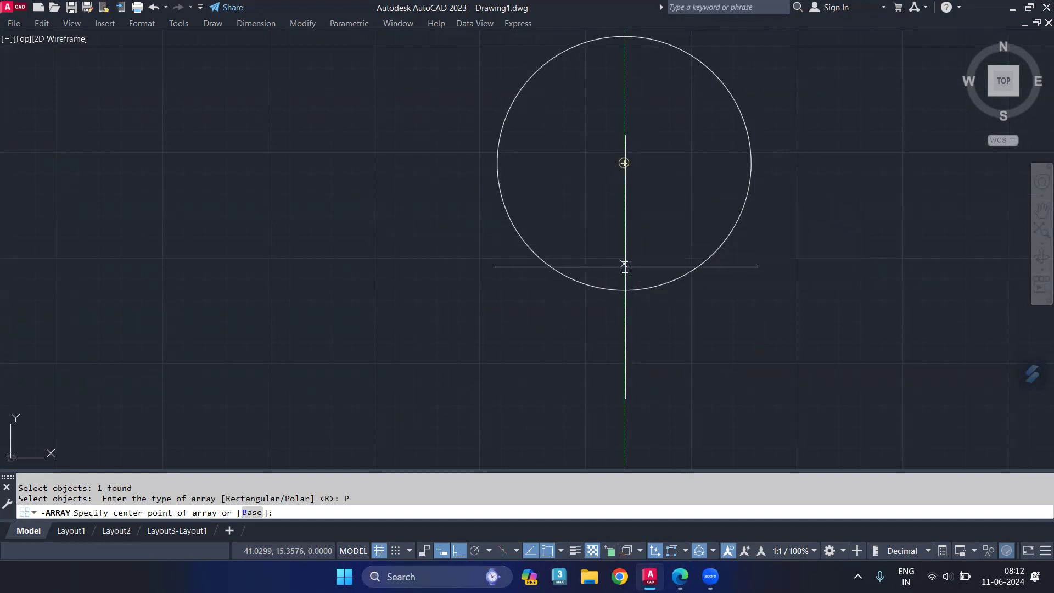
{"action": "left_click", "coordinate": [624, 289]}
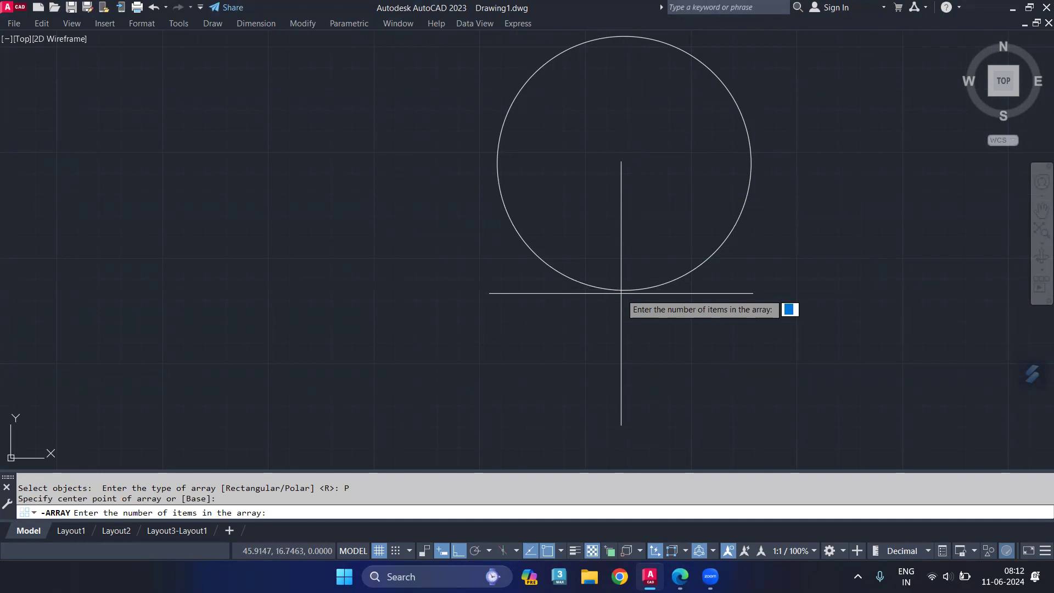
{"action": "type", "text": "10"}
{"action": "key", "text": "Return"}
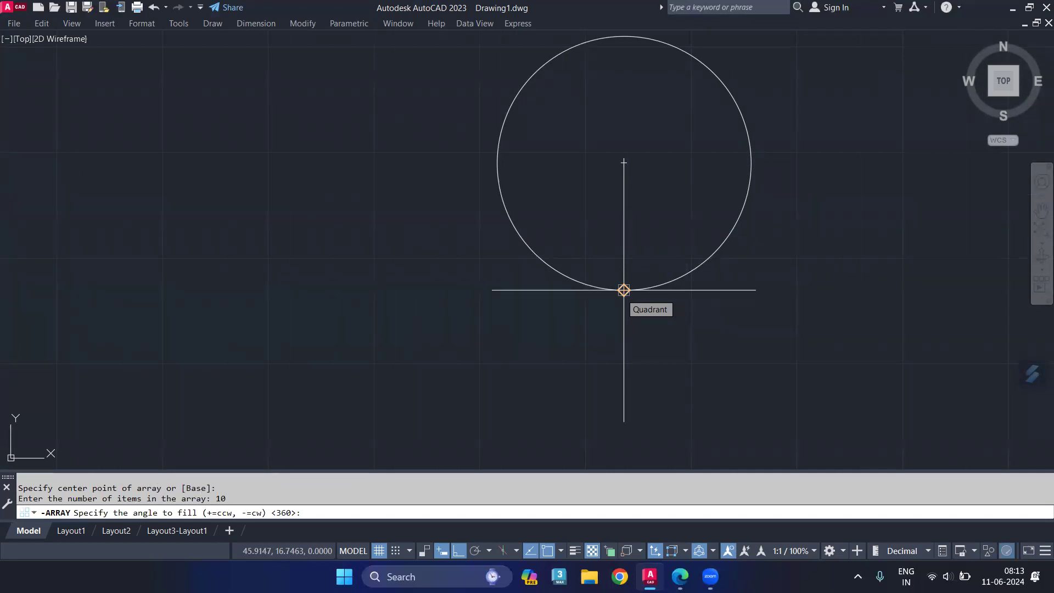
{"action": "key", "text": "Return"}
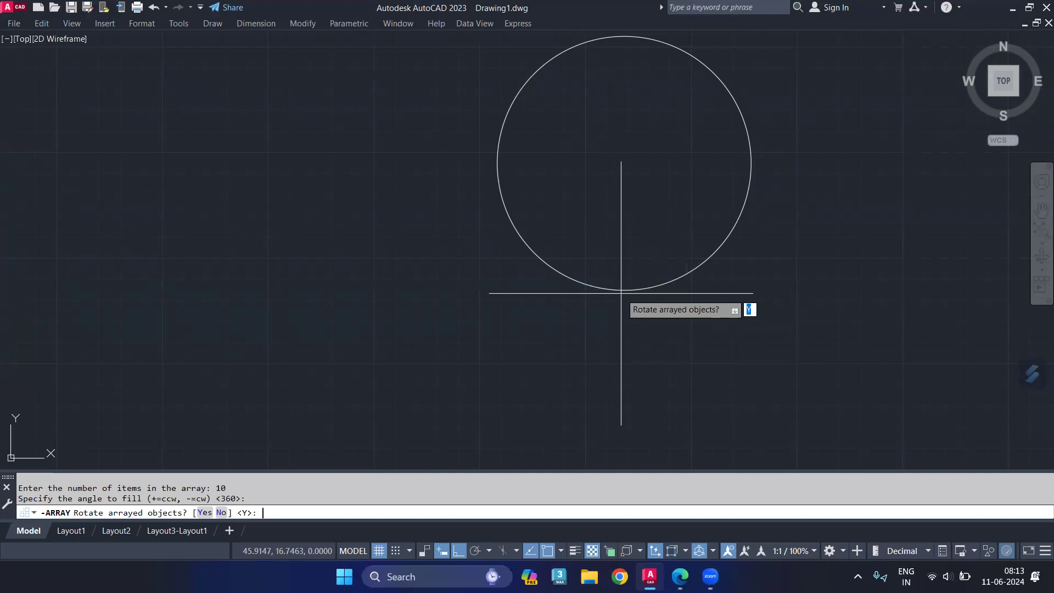
{"action": "key", "text": "Return"}
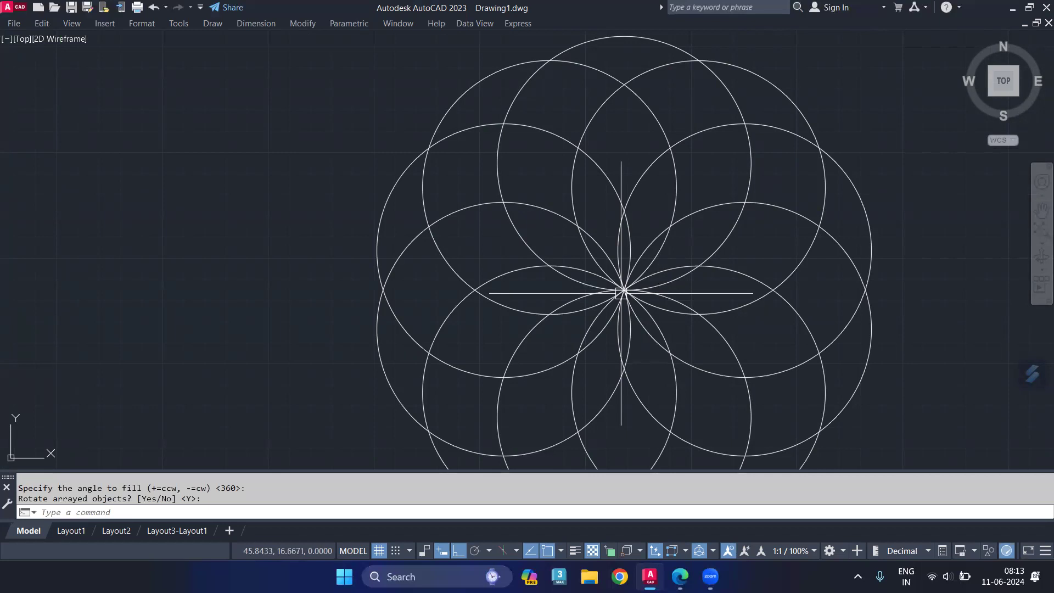
{"action": "key", "text": "ctrl+z"}
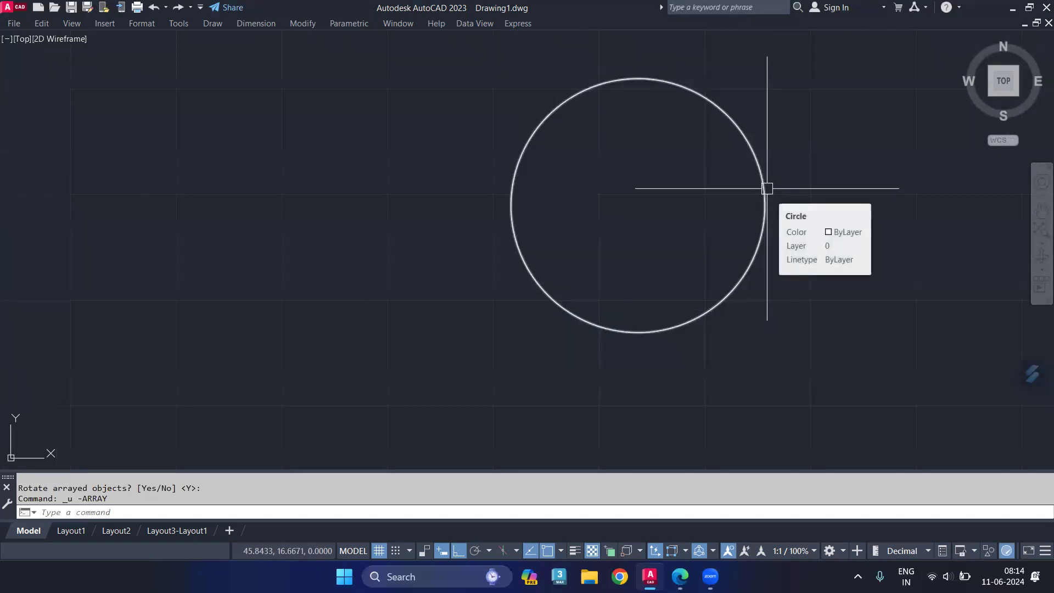
- Draw a vertical line about 2.2 units long in the empty area beside the circle
{"action": "middle_click_drag", "start_coordinate": [828, 184], "coordinate": [421, 284]}
{"action": "type", "text": "L"}
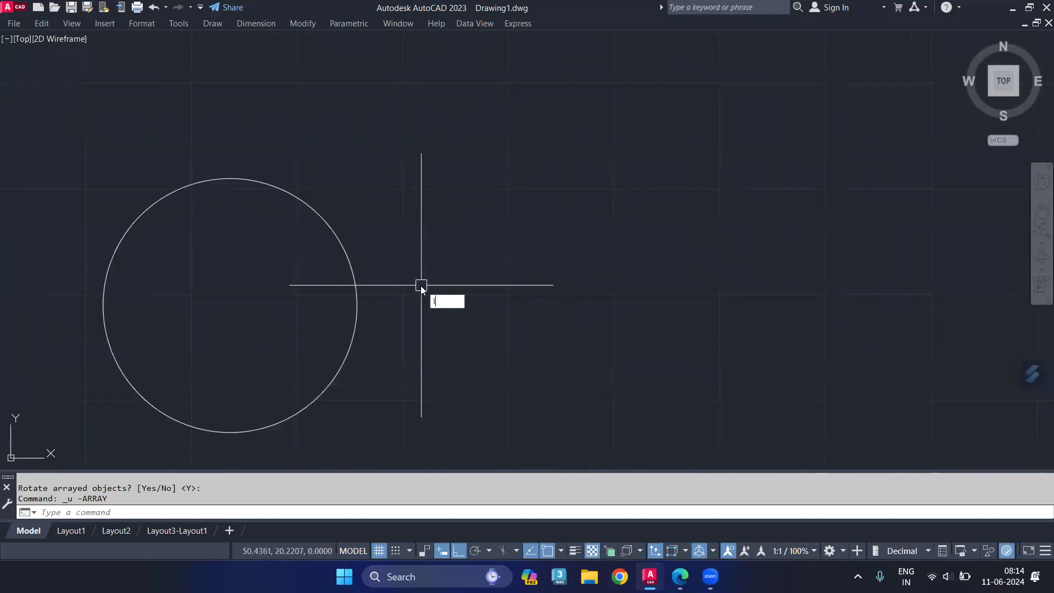
{"action": "key", "text": "Return"}
{"action": "left_click", "coordinate": [670, 146]}
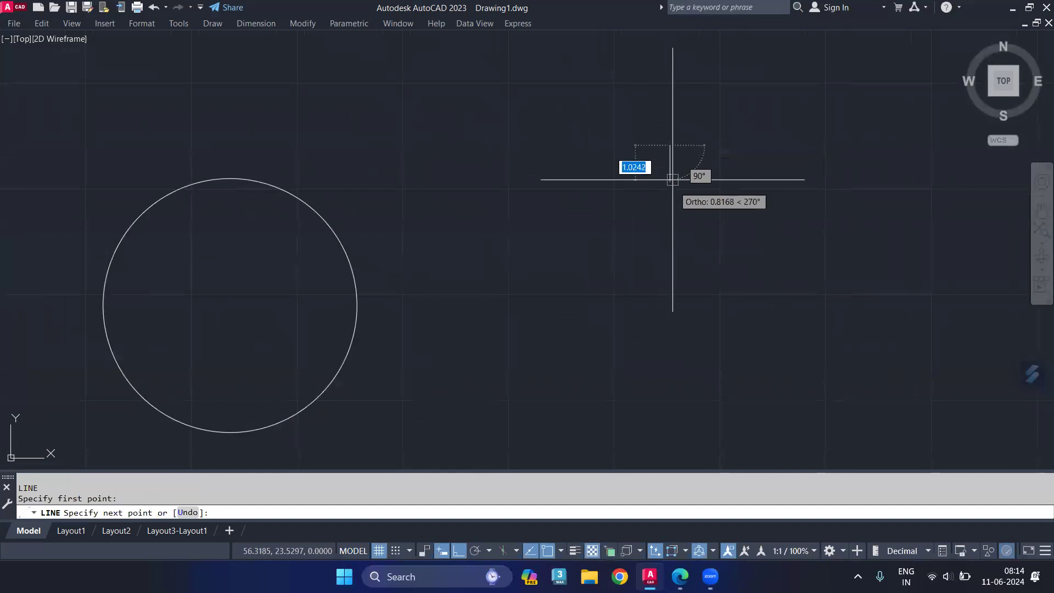
{"action": "left_click", "coordinate": [670, 240]}
{"action": "key", "text": "Return"}
- Try a polar array of the vertical line about its lower endpoint with 20 unrotated items over 360°, and undo it
{"action": "type", "text": "-ar"}
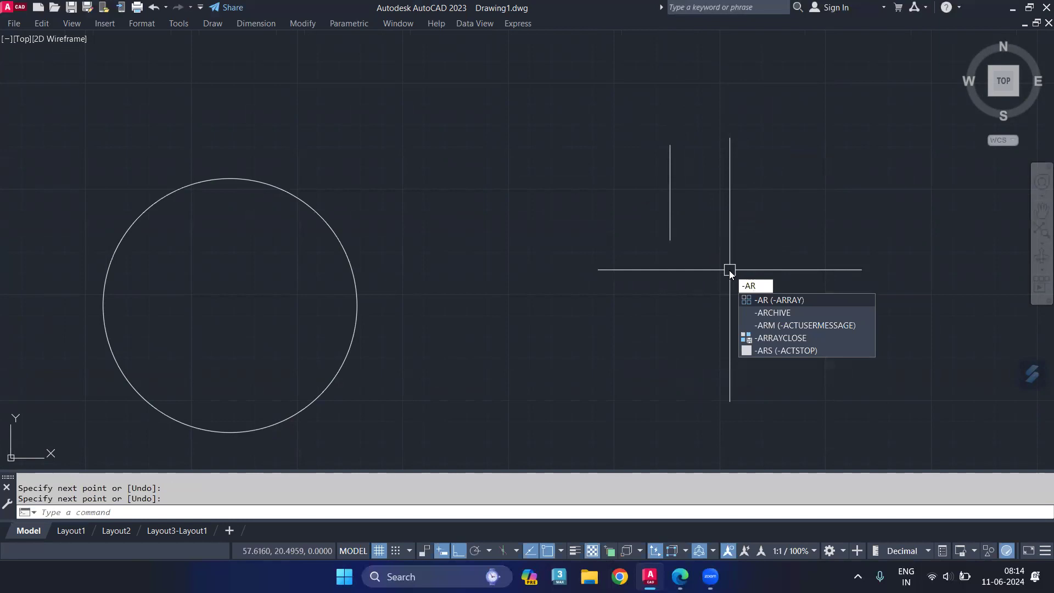
{"action": "key", "text": "Return"}
{"action": "left_click", "coordinate": [672, 201]}
{"action": "key", "text": "Return"}
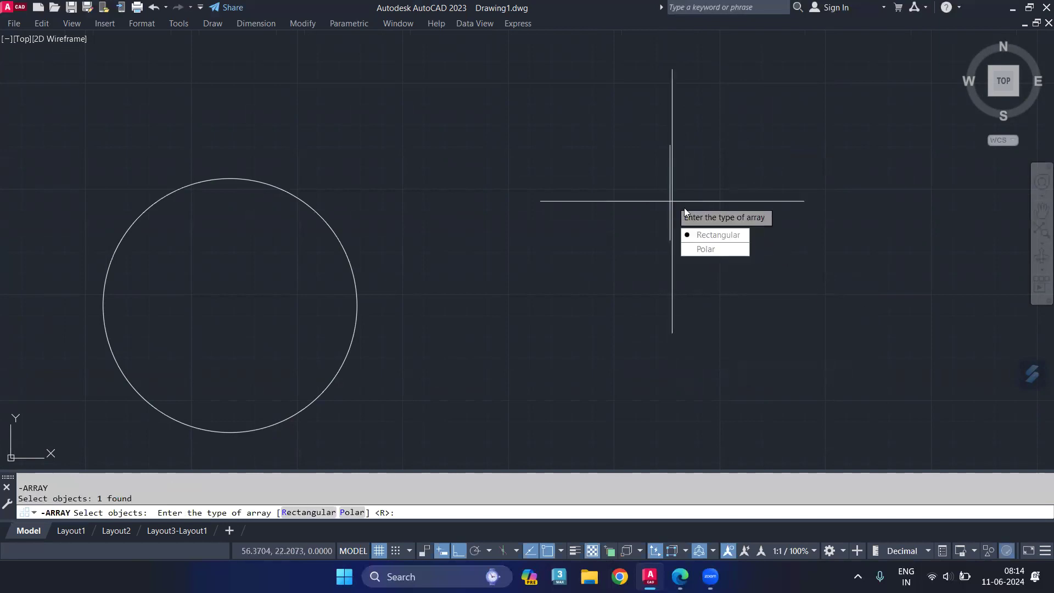
{"action": "left_click", "coordinate": [714, 248]}
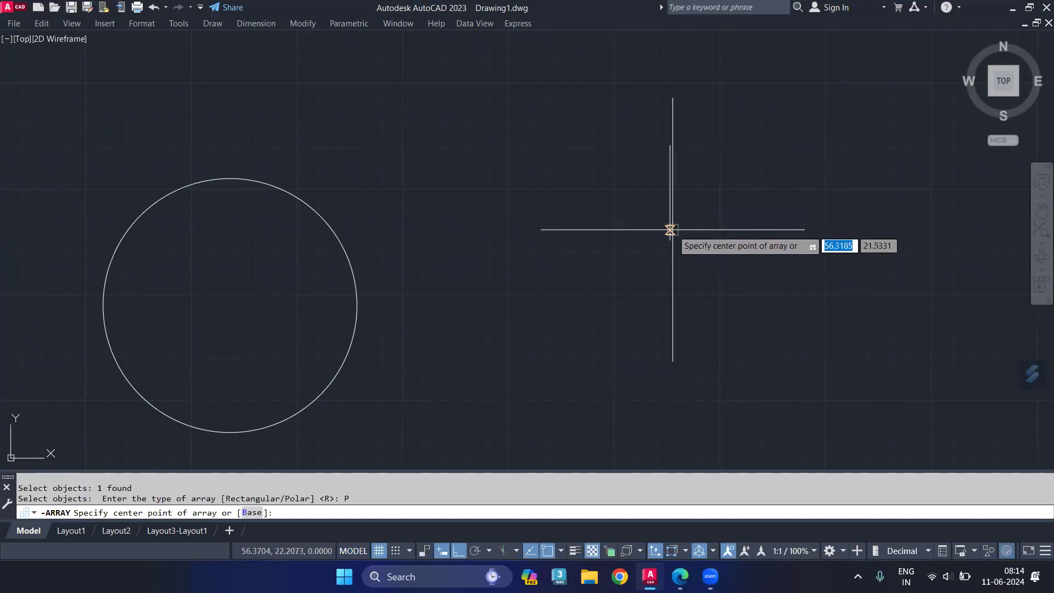
{"action": "left_click", "coordinate": [669, 239]}
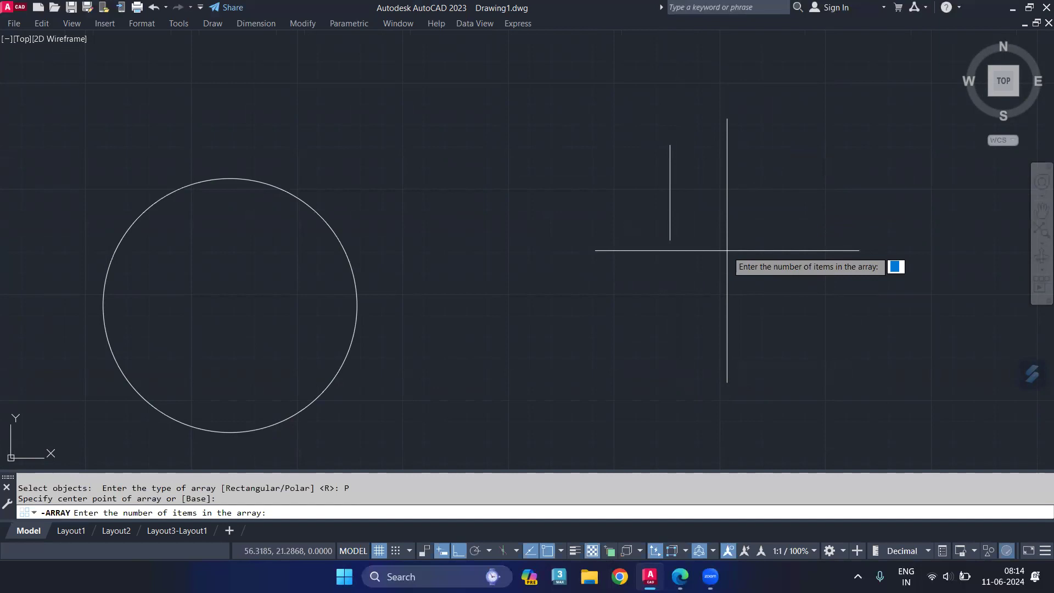
{"action": "type", "text": "20"}
{"action": "key", "text": "Return"}
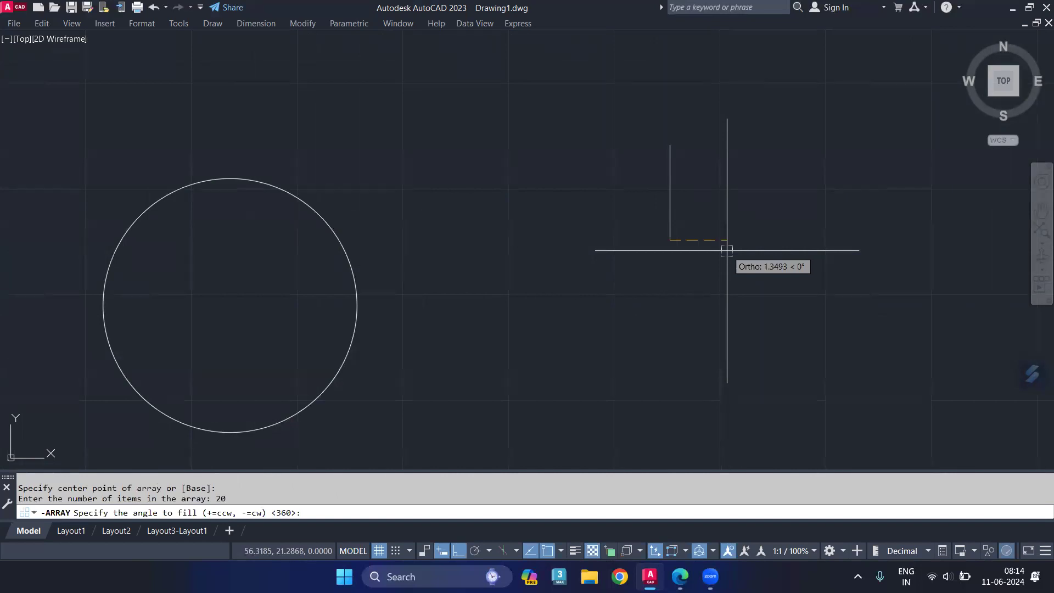
{"action": "key", "text": "Return"}
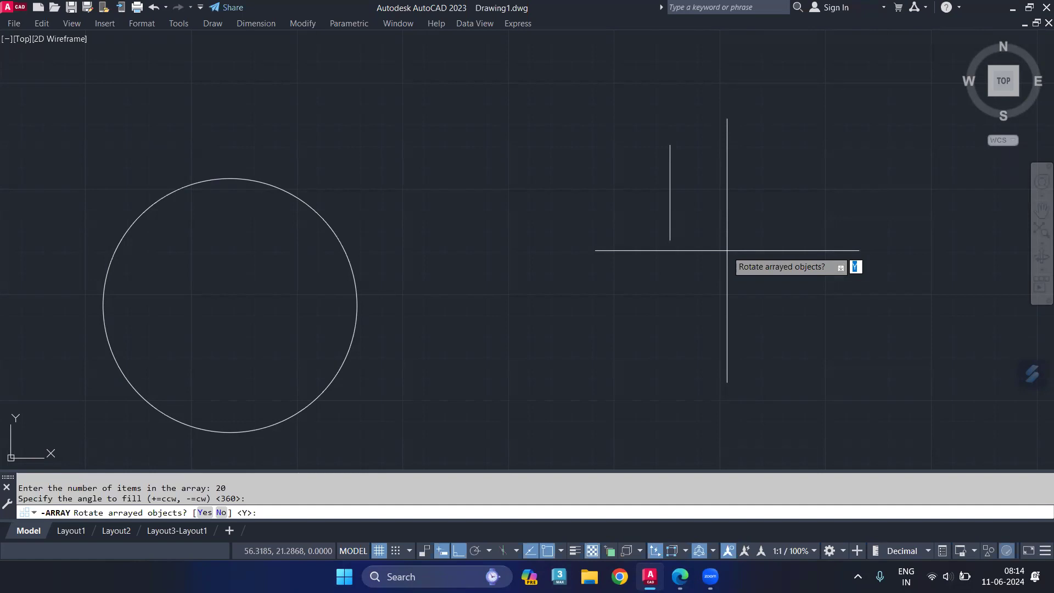
{"action": "type", "text": "n"}
{"action": "key", "text": "Return"}
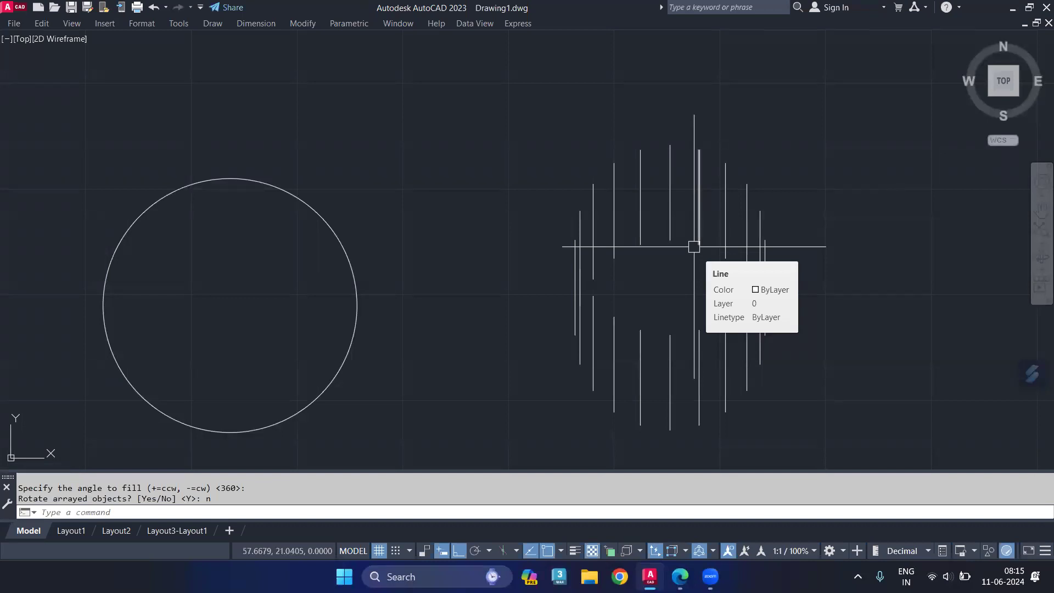
{"action": "key", "text": "ctrl+z"}
- Try a polar array of the vertical line about its lower endpoint with 36 rotated items over 360°, and undo it
{"action": "left_click", "coordinate": [670, 215]}
{"action": "type", "text": "-ar"}
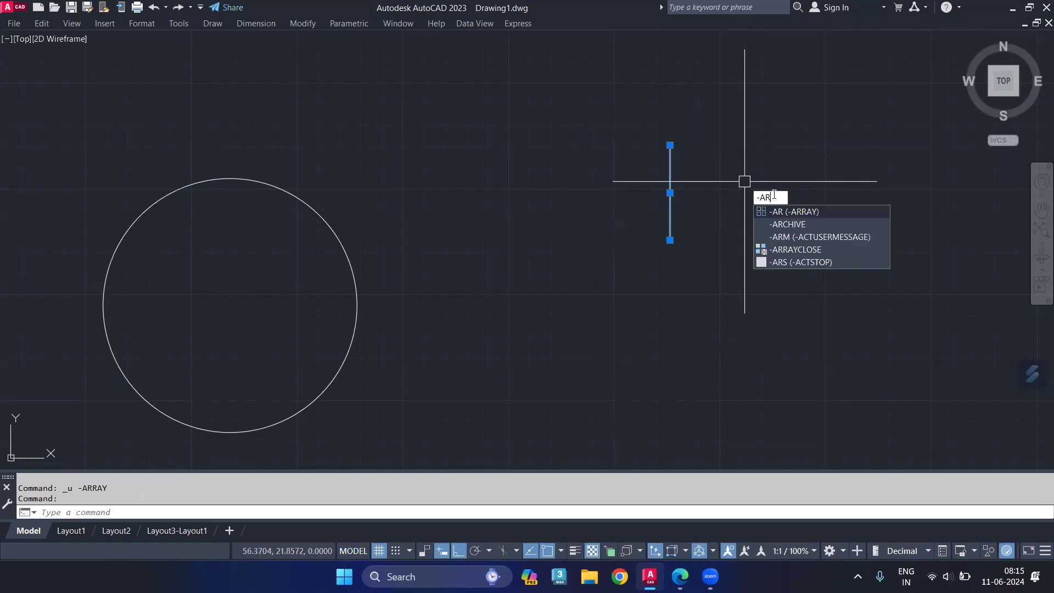
{"action": "key", "text": "Return"}
{"action": "left_click", "coordinate": [849, 261]}
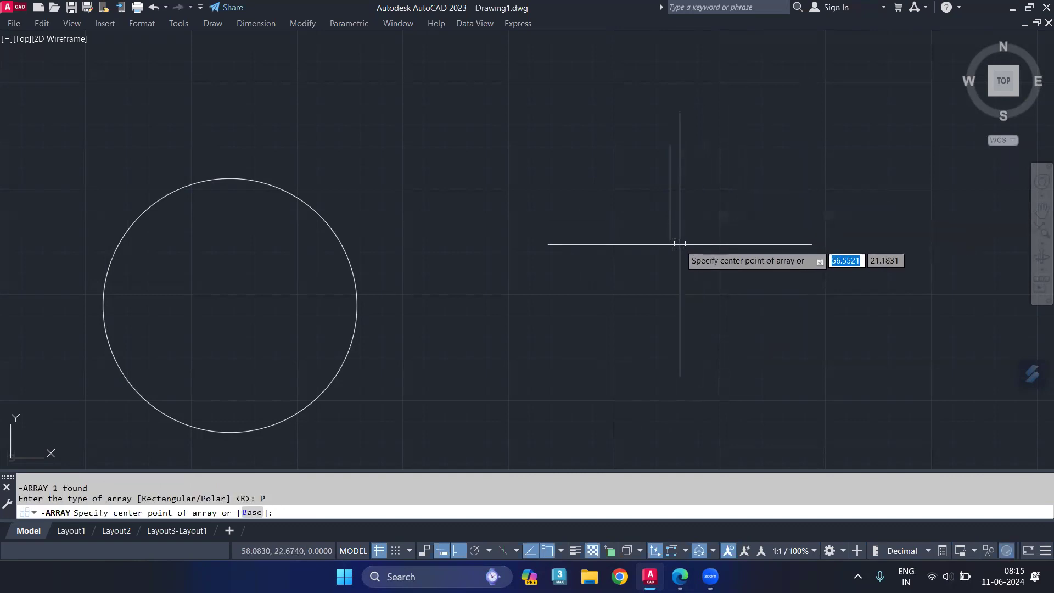
{"action": "left_click", "coordinate": [670, 240]}
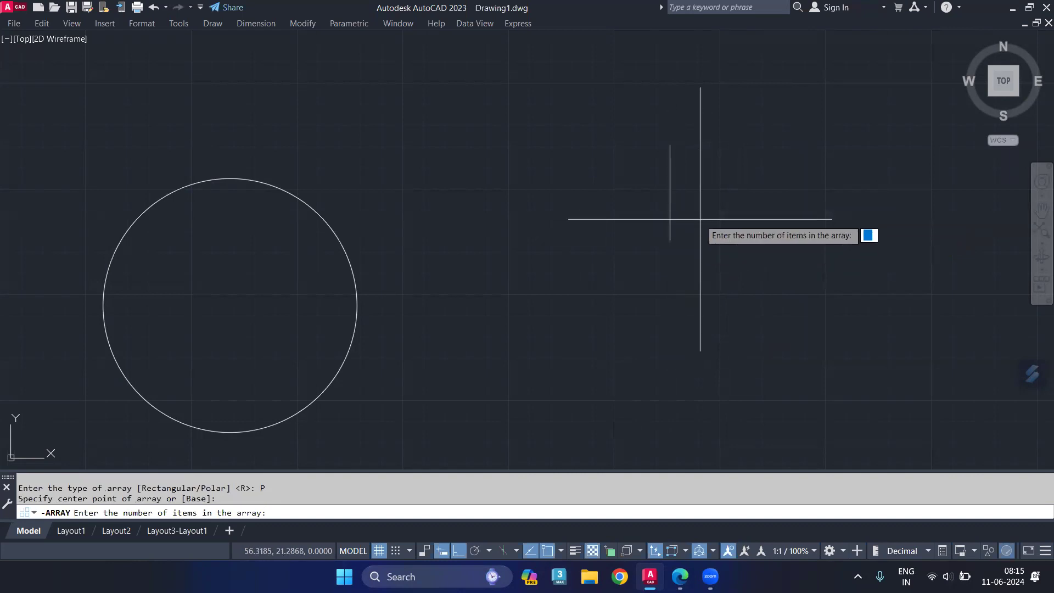
{"action": "type", "text": "36"}
{"action": "key", "text": "Return"}
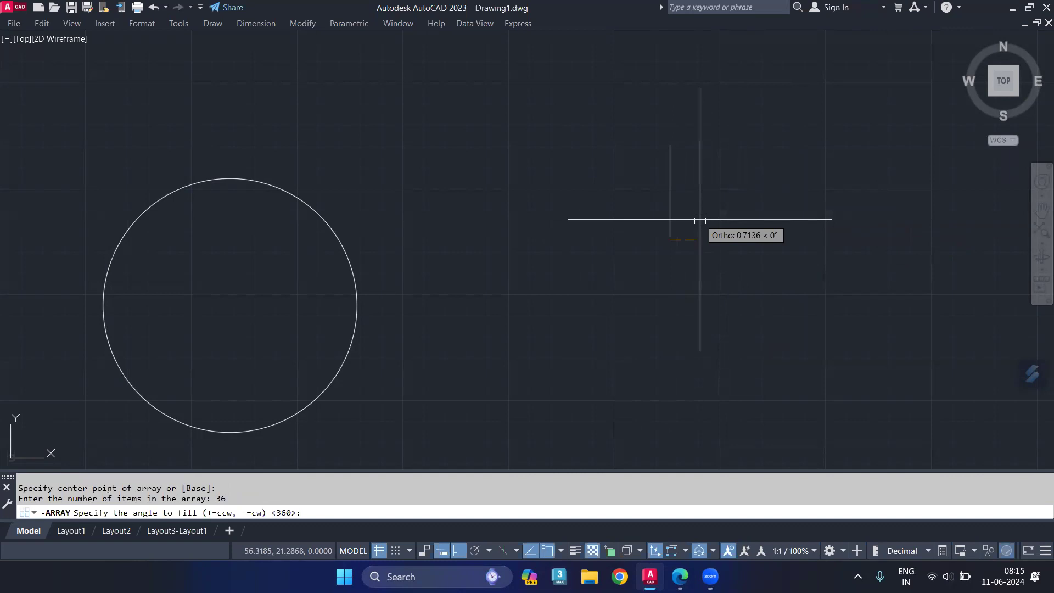
{"action": "key", "text": "Return"}
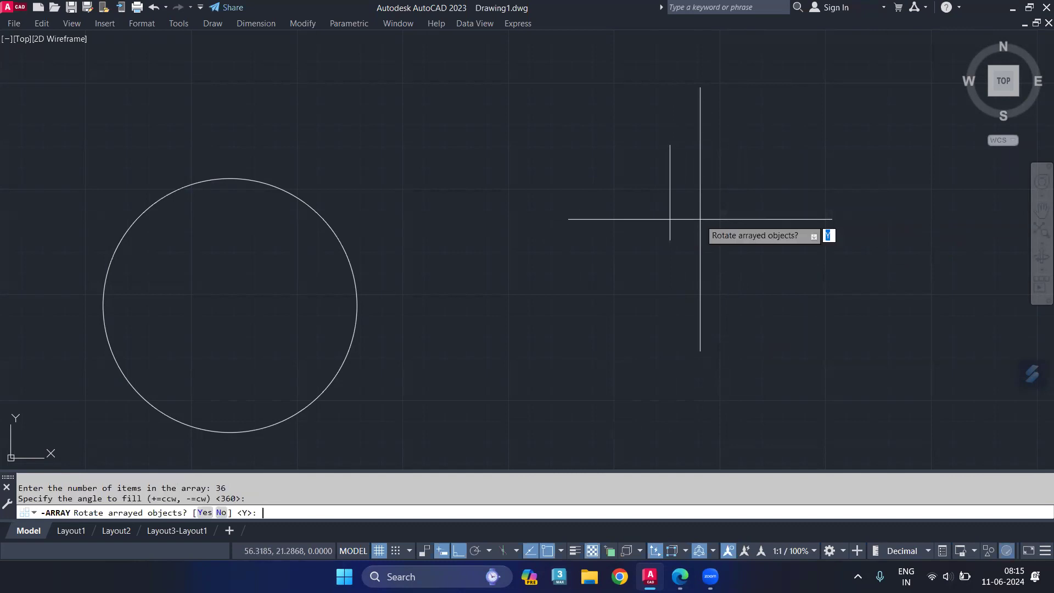
{"action": "key", "text": "Return"}
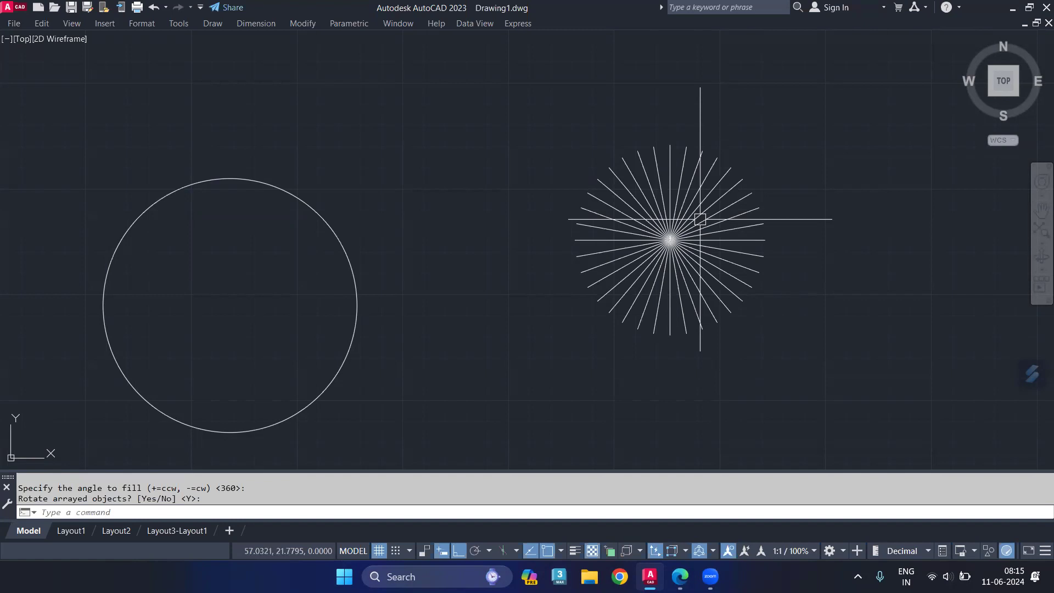
{"action": "key", "text": "ctrl+z"}
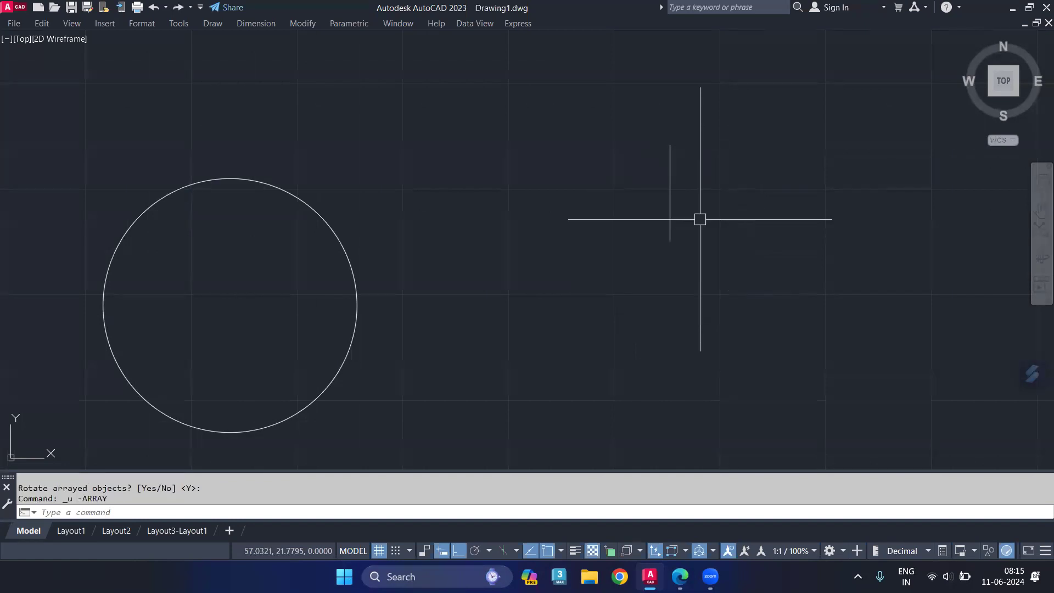
- Create a polar array of the vertical line about its lower endpoint with 36 rotated items filling 180°
{"action": "type", "text": "-Ar"}
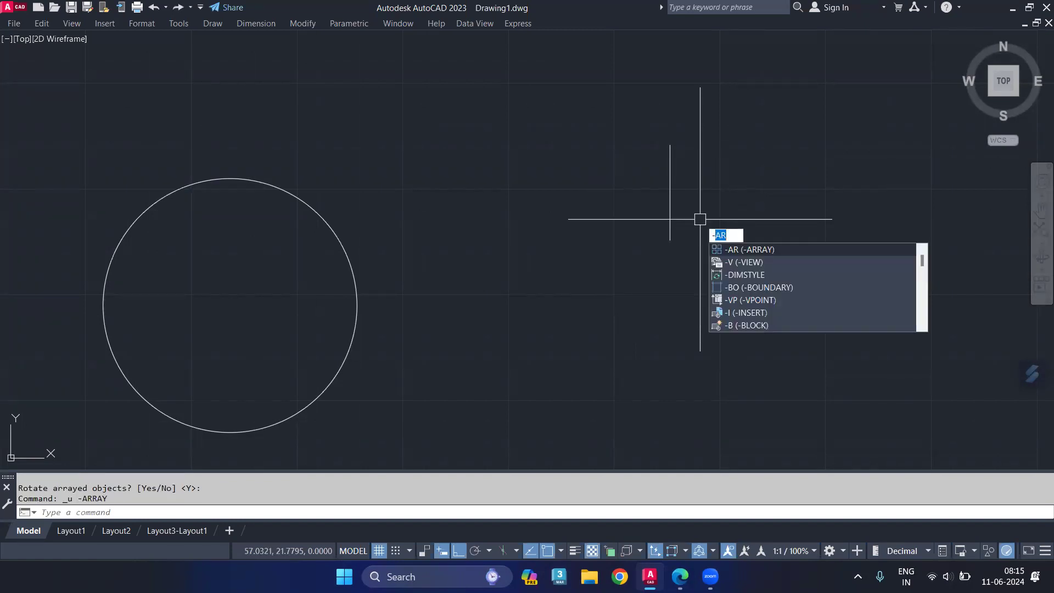
{"action": "left_click", "coordinate": [740, 250]}
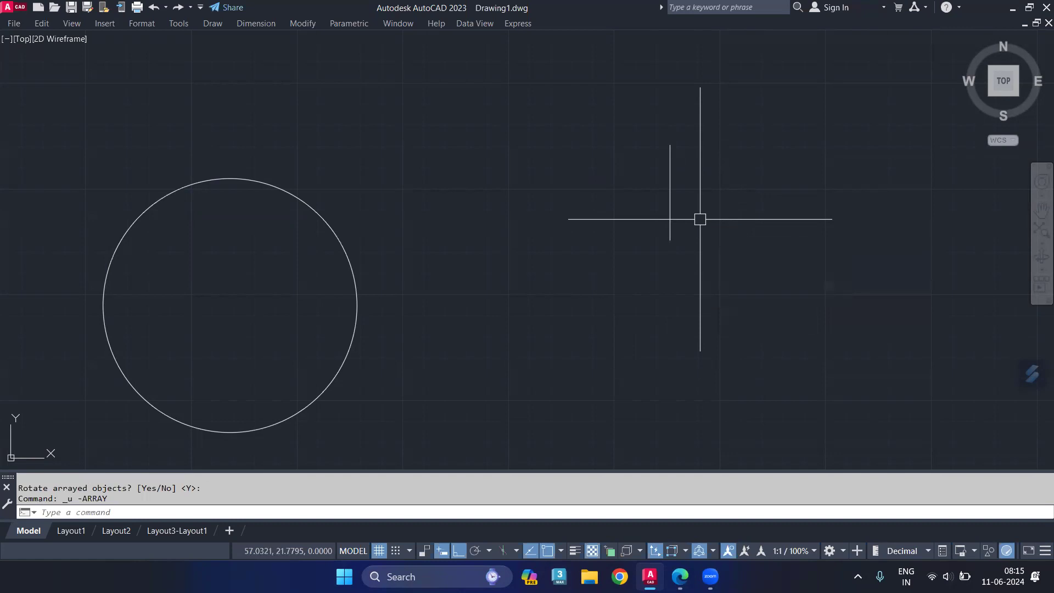
{"action": "left_click", "coordinate": [669, 237]}
{"action": "key", "text": "Return"}
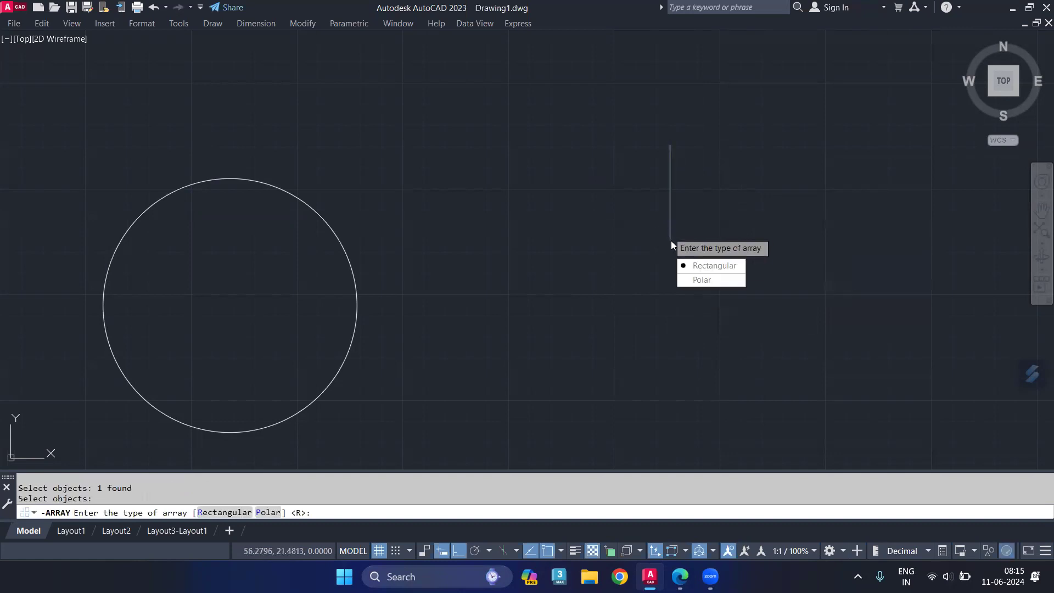
{"action": "left_click", "coordinate": [708, 281]}
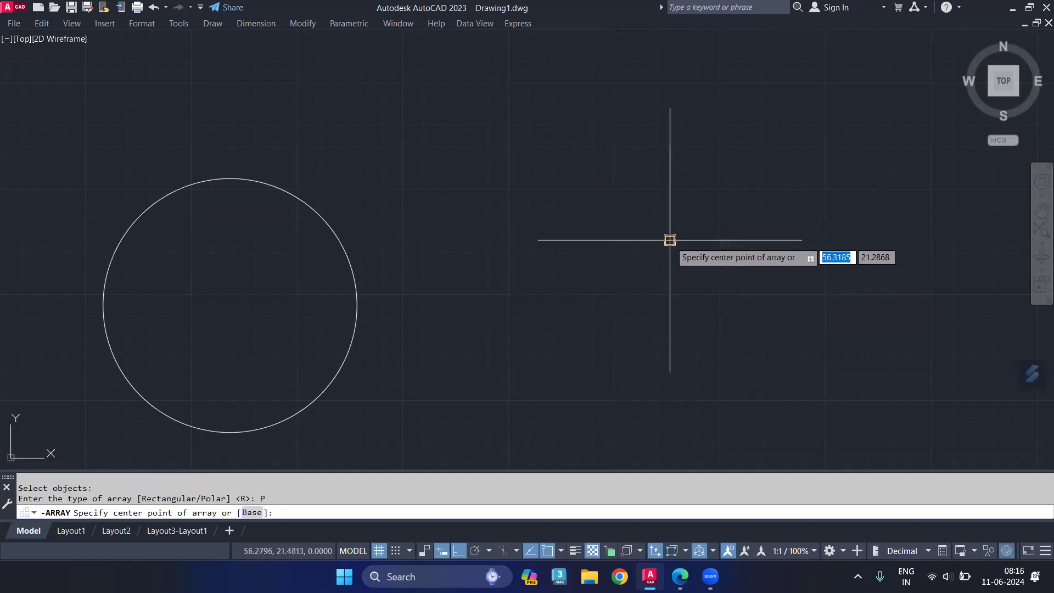
{"action": "left_click", "coordinate": [671, 242]}
{"action": "type", "text": "36"}
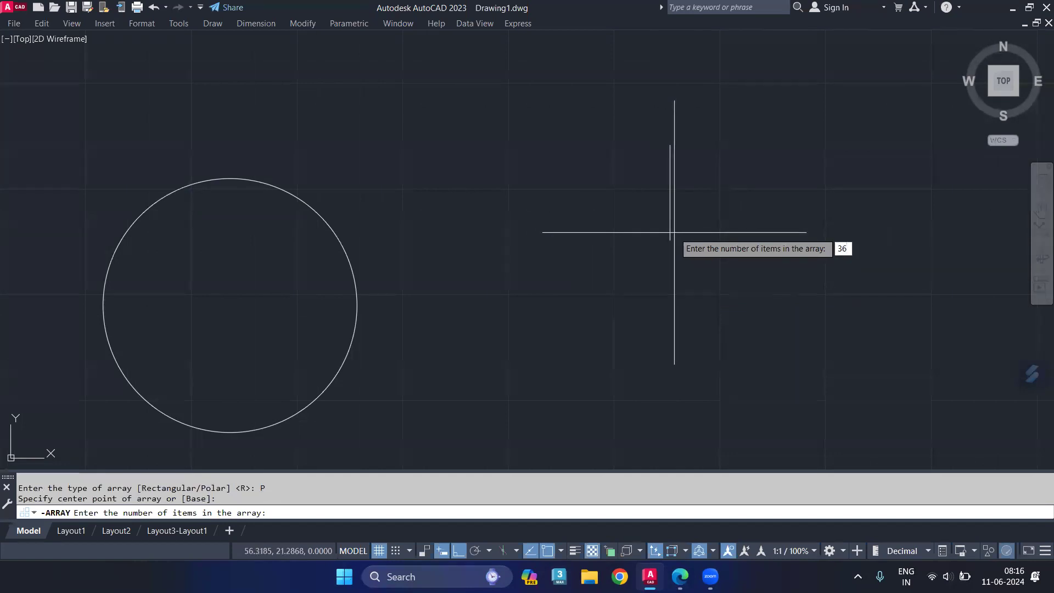
{"action": "key", "text": "Return"}
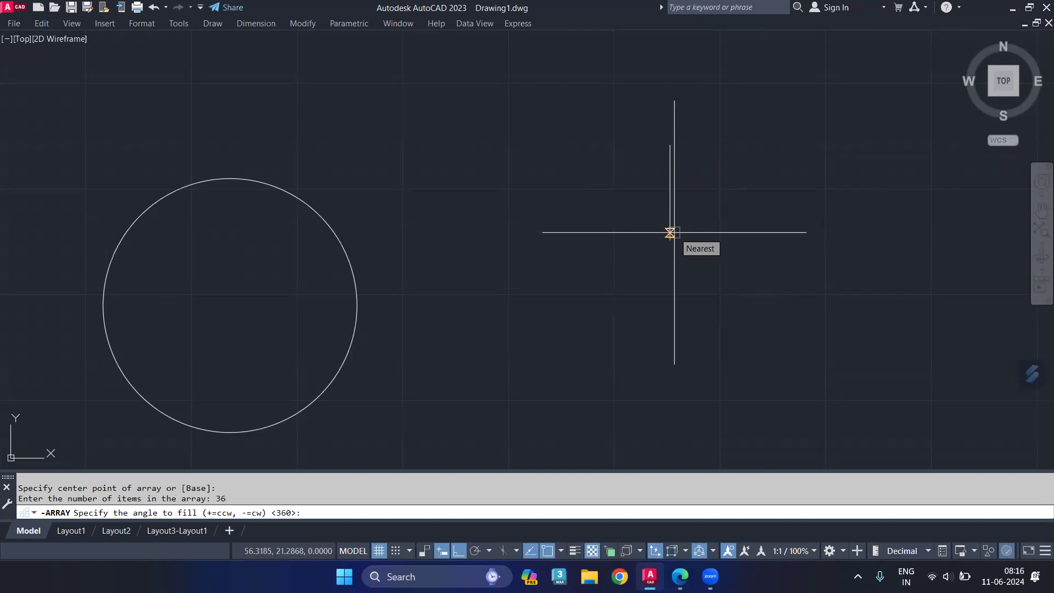
{"action": "type", "text": "180"}
{"action": "key", "text": "Return"}
{"action": "key", "text": "Return"}
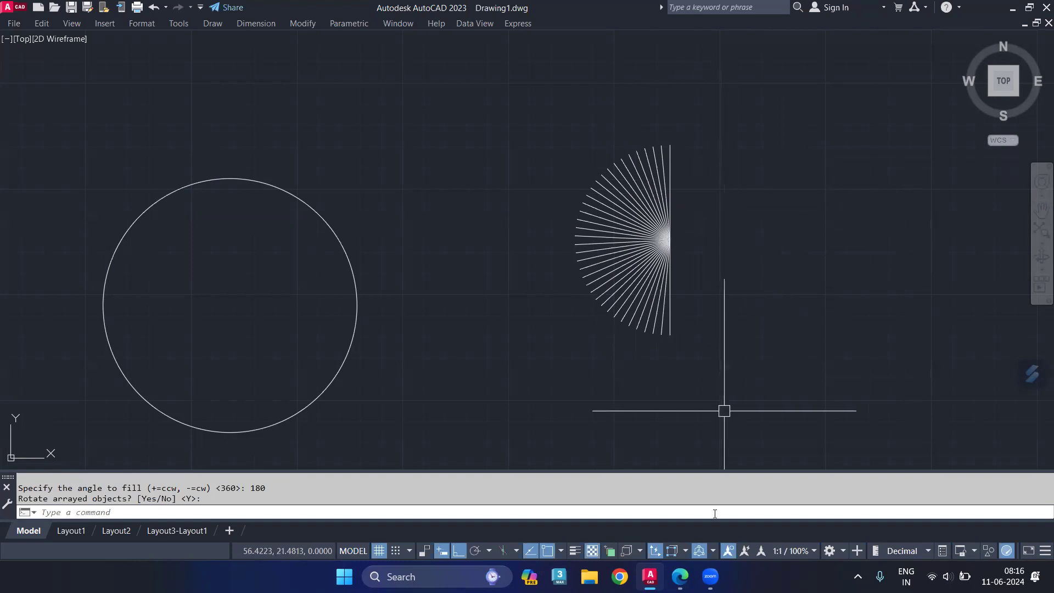
- Switch to the Google Docs class notes and add the line "Select object" below "-ar = array"
{"action": "left_click", "coordinate": [679, 575]}
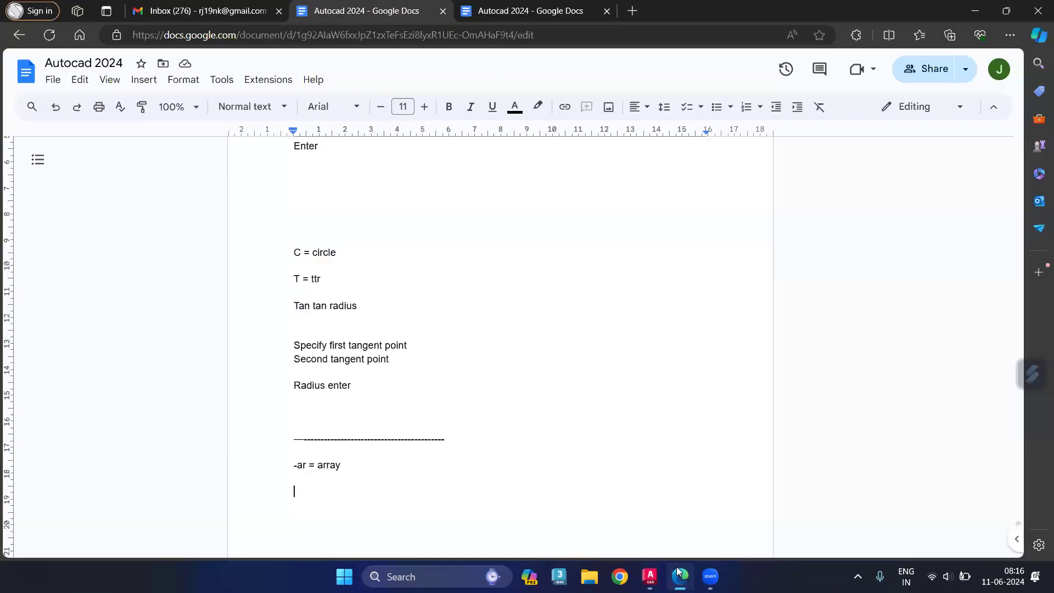
{"action": "type", "text": "select obj"}
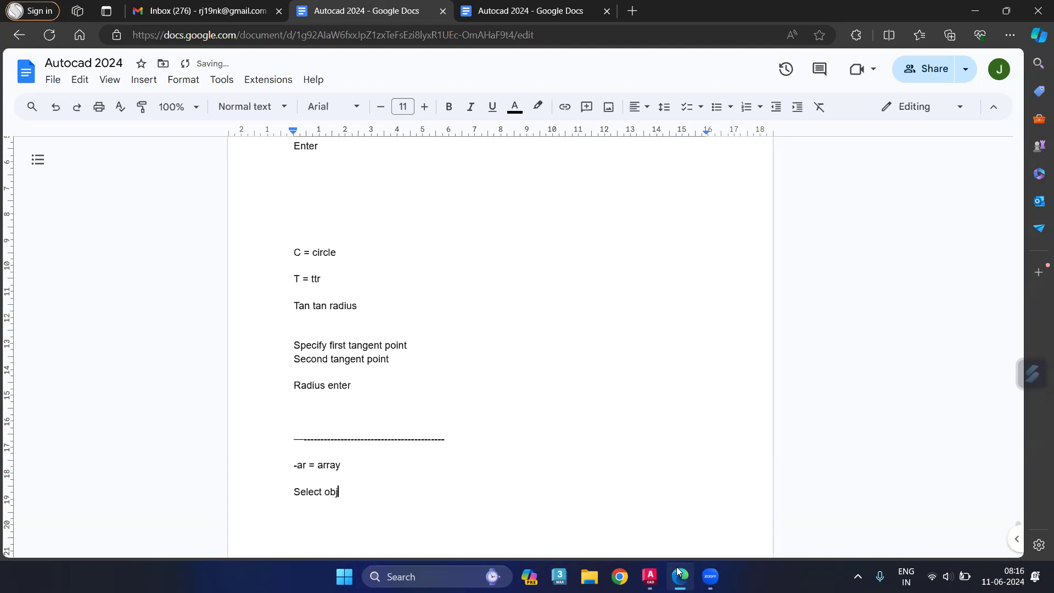
{"action": "key", "text": "BackSpace"}
{"action": "type", "text": "ject"}
{"action": "key", "text": "Return"}
{"action": "key", "text": "Return"}
- Add the note "Enter the array type" with "Rectangle" and "Polar" on separate lines beneath it
{"action": "type", "text": "Enter the array type"}
{"action": "key", "text": "Return"}
{"action": "type", "text": "recteng"}
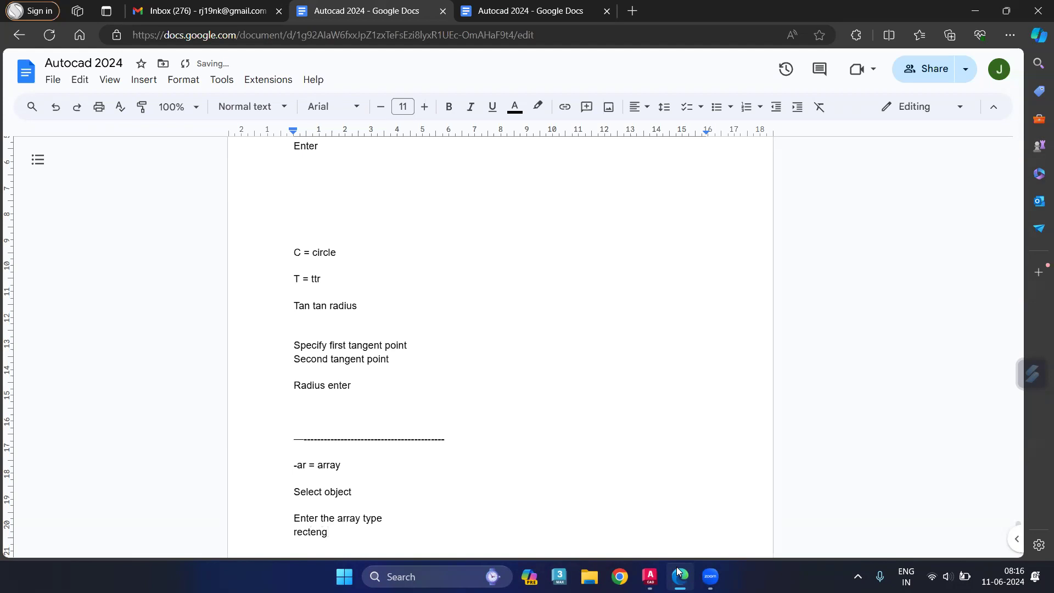
{"action": "type", "text": "le"}
{"action": "key", "text": "Return"}
{"action": "type", "text": "polar"}
{"action": "key", "text": "Return"}
{"action": "key", "text": "Return"}
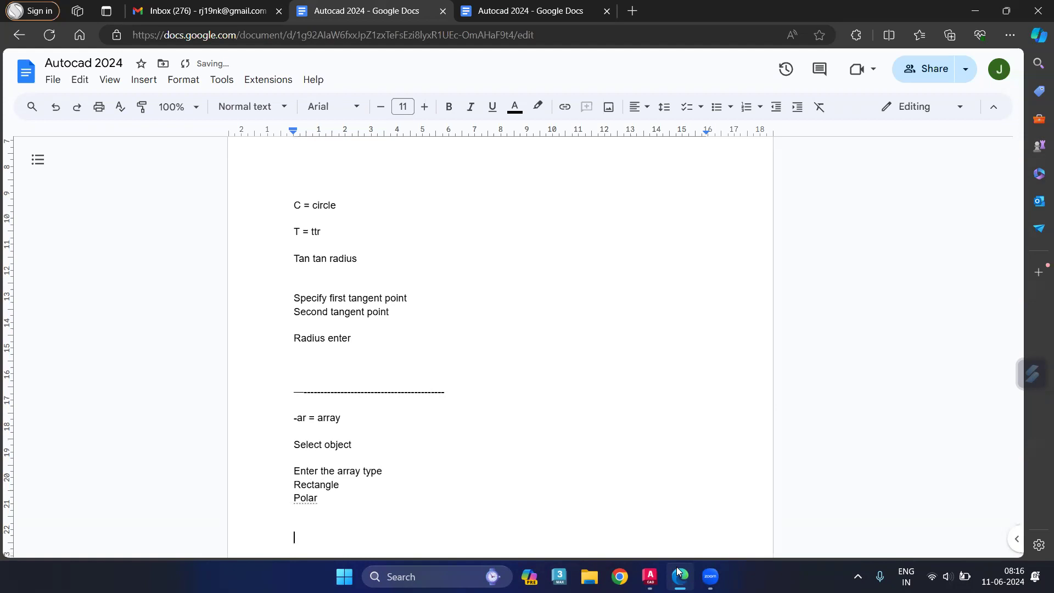
- Add the notes "P = polar" and "Center point" below the array types, separated by blank lines
{"action": "type", "text": "P = polar"}
{"action": "key", "text": "Return"}
{"action": "key", "text": "Return"}
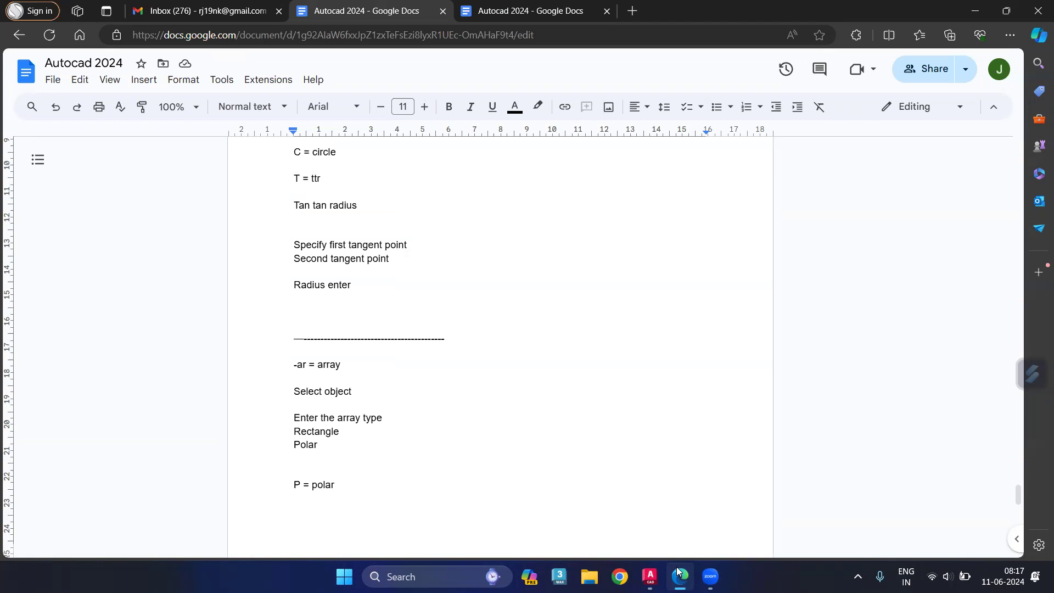
{"action": "type", "text": "n"}
{"action": "key", "text": "BackSpace"}
{"action": "key", "text": "BackSpace"}
{"action": "type", "text": "cmn"}
{"action": "key", "text": "BackSpace"}
{"action": "type", "text": "center point"}
{"action": "key", "text": "Return"}
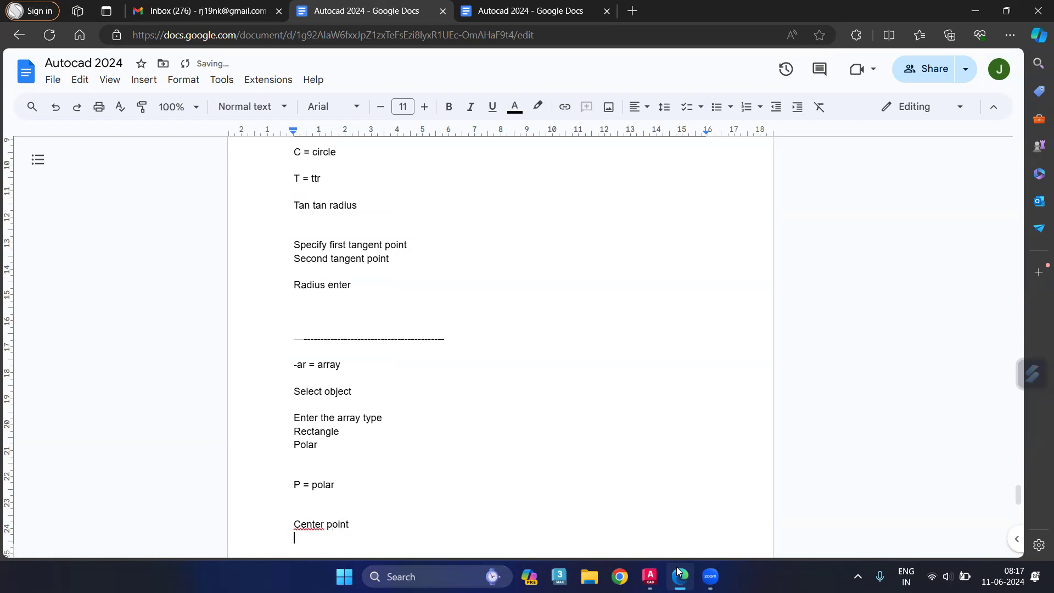
{"action": "key", "text": "Return"}
{"action": "key", "text": "Return"}
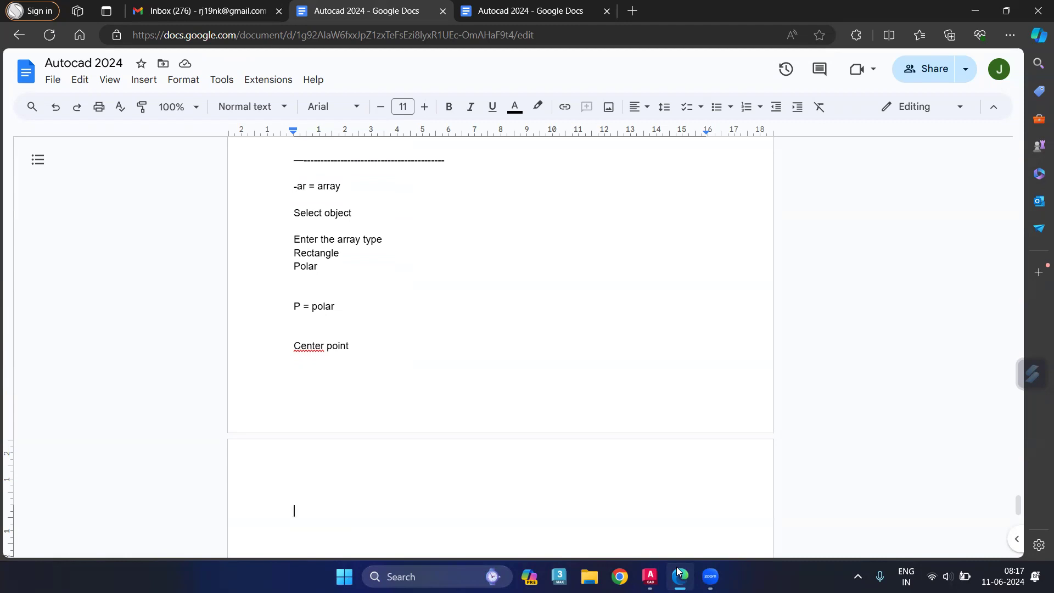
{"action": "type", "text": "Nerter"}
{"action": "key", "text": "BackSpace"}
{"action": "key", "text": "BackSpace"}
{"action": "key", "text": "BackSpace"}
{"action": "key", "text": "BackSpace"}
{"action": "key", "text": "BackSpace"}
{"action": "key", "text": "BackSpace"}
{"action": "key", "text": "BackSpace"}
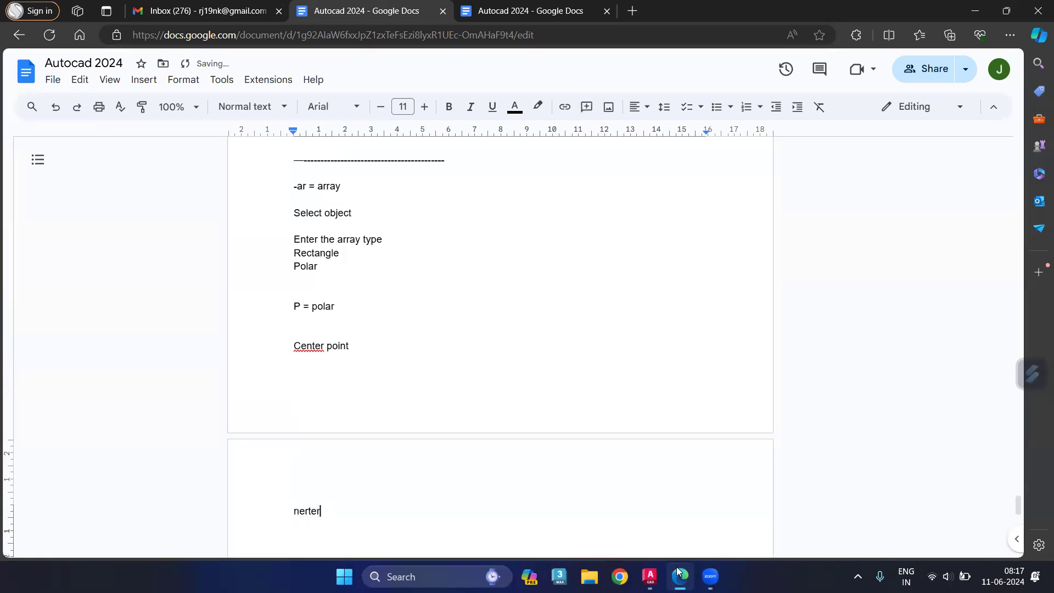
- Add the notes "Enter the number of item =" and "Fill angle = 360" on the new page
{"action": "type", "text": "Enter the numb"}
{"action": "key", "text": "BackSpace"}
{"action": "key", "text": "BackSpace"}
{"action": "type", "text": "mber of item ="}
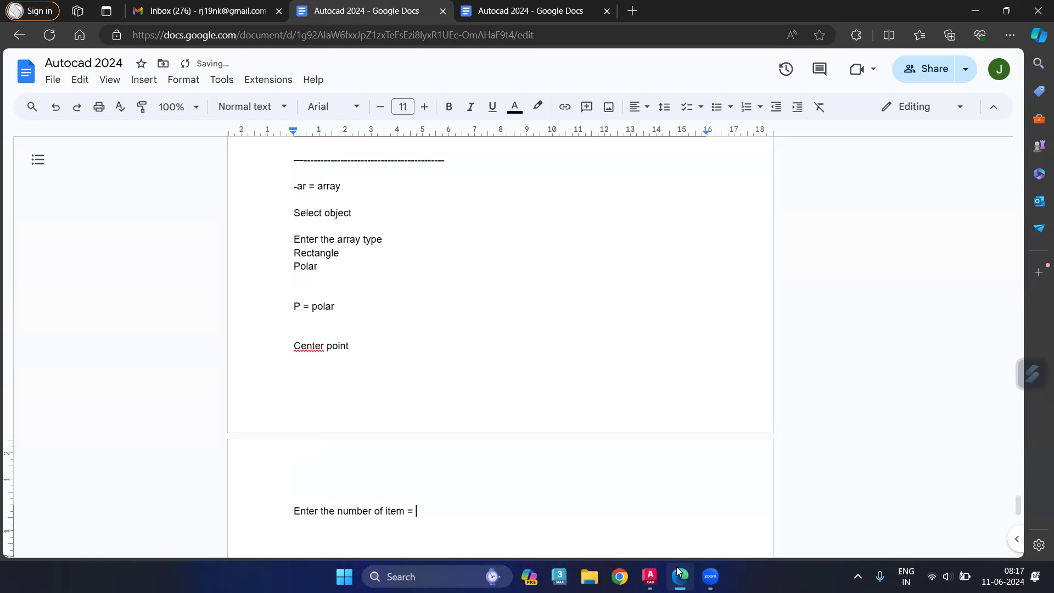
{"action": "key", "text": "Return"}
{"action": "key", "text": "Return"}
{"action": "type", "text": "Fill angle = 360"}
{"action": "key", "text": "Return"}
{"action": "key", "text": "Return"}
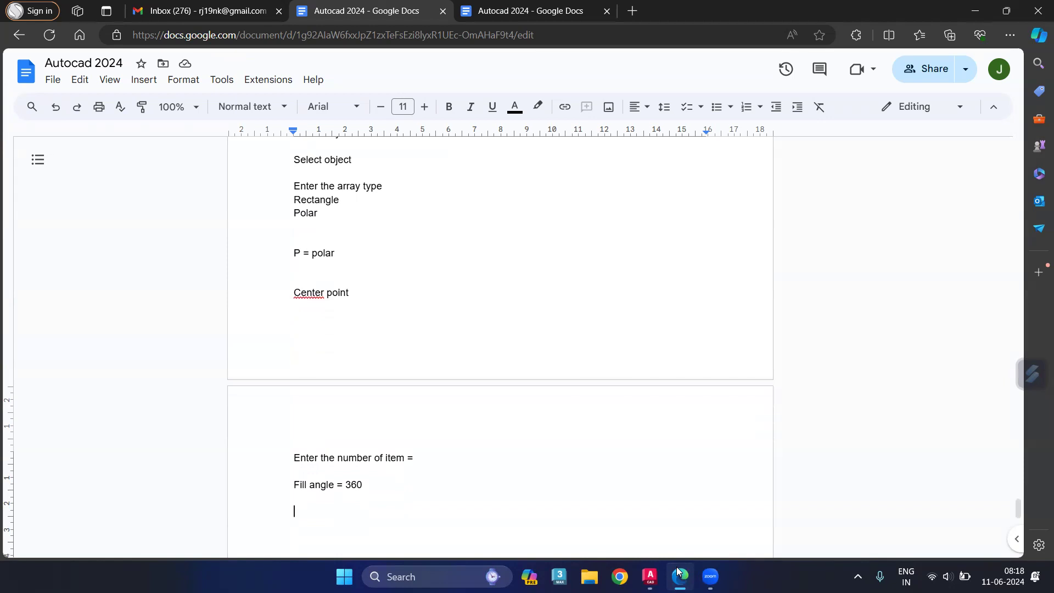
- Finish the polar array notes with the lines "Rotated arrayed object = yes ( yes/no)" and "Enter"
{"action": "type", "text": "rotated"}
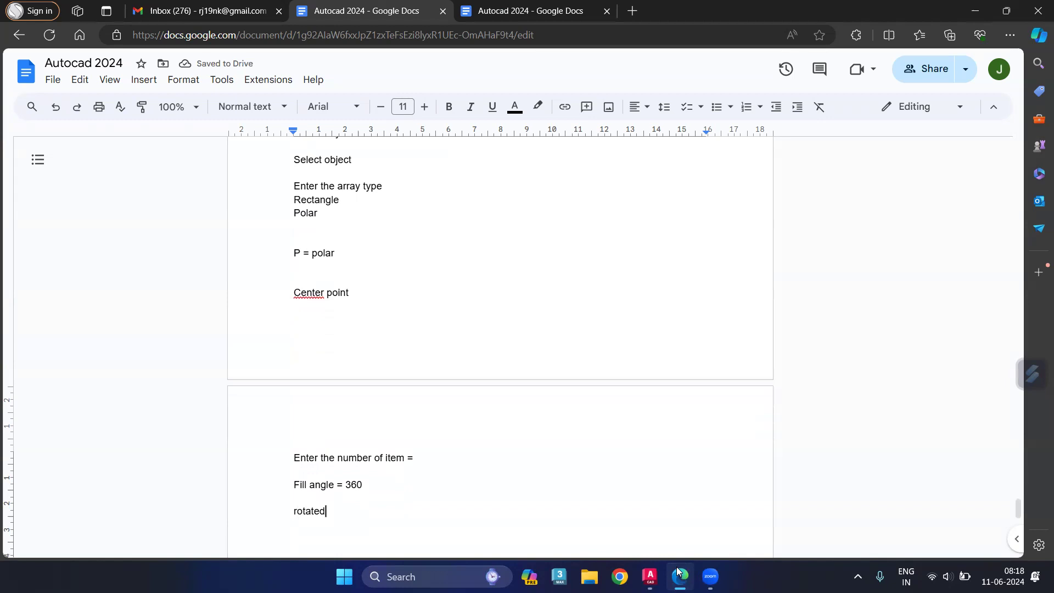
{"action": "type", "text": "arrra"}
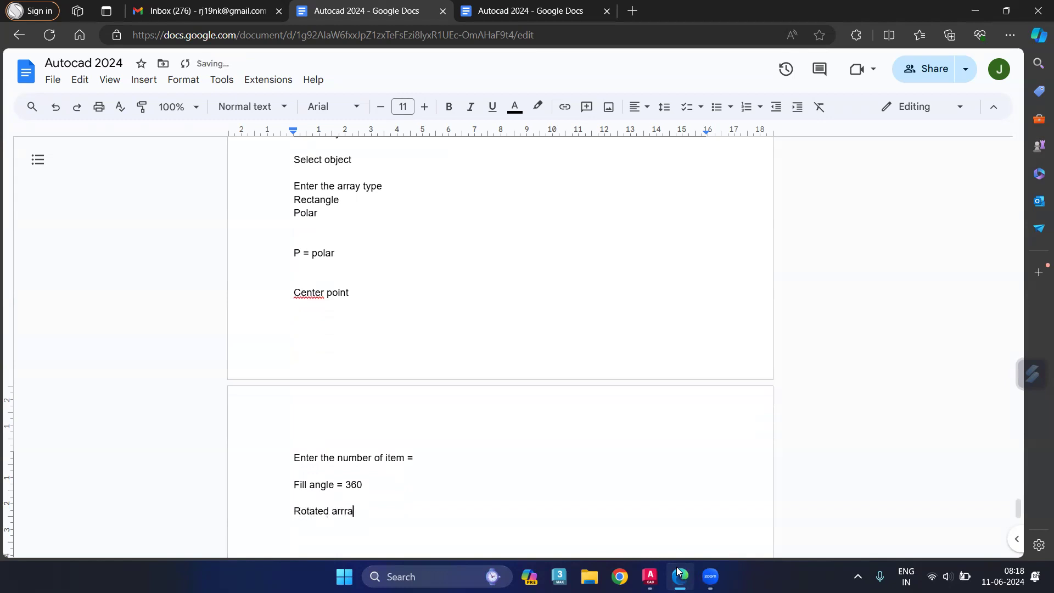
{"action": "key", "text": "BackSpace"}
{"action": "type", "text": "ed"}
{"action": "key", "text": "BackSpace"}
{"action": "key", "text": "BackSpace"}
{"action": "key", "text": "BackSpace"}
{"action": "type", "text": "ayed object = yes ( yes/no)"}
{"action": "key", "text": "Return"}
{"action": "key", "text": "Return"}
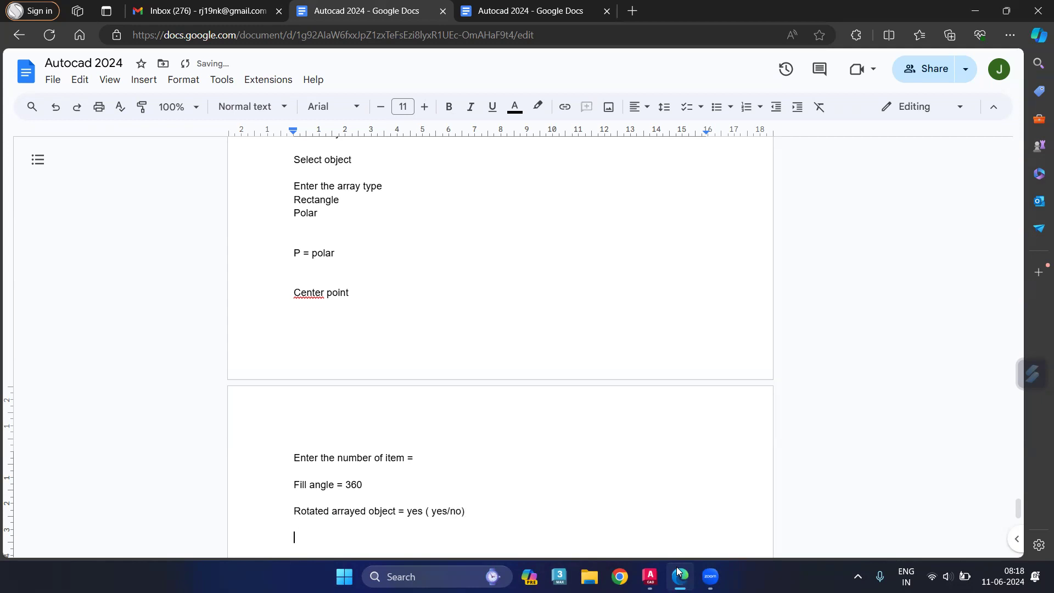
{"action": "type", "text": "enter"}
{"action": "key", "text": "Return"}
{"action": "key", "text": "Return"}
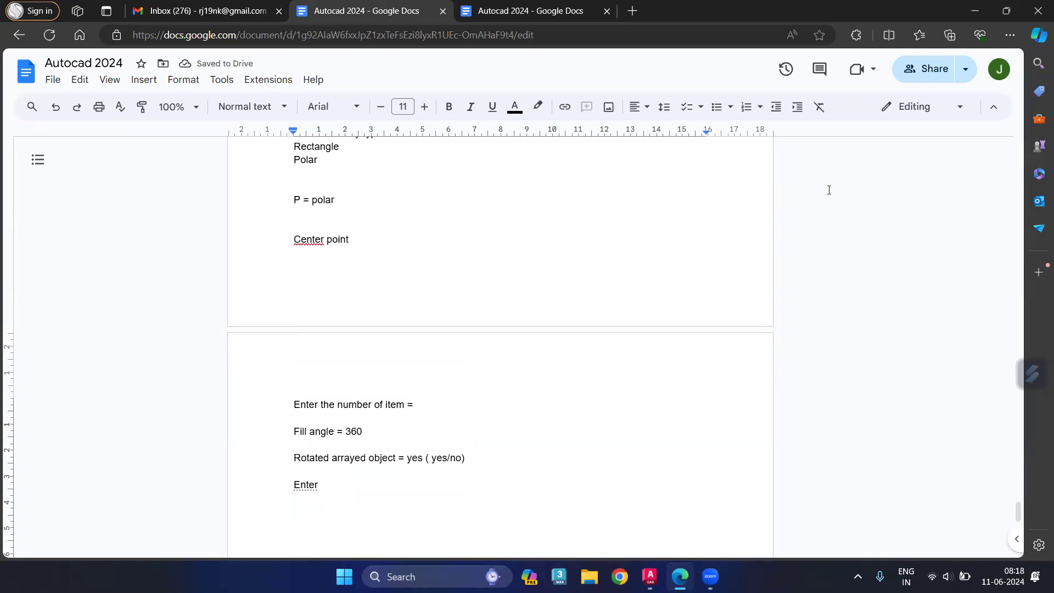
{"action": "mouse_move", "coordinate": [702, 571]}
{"action": "scroll", "coordinate": [411, 423], "scroll_direction": "up", "scroll_amount": 12}
{"action": "scroll", "coordinate": [410, 382], "scroll_direction": "up", "scroll_amount": 4}
{"action": "scroll", "coordinate": [410, 382], "scroll_direction": "down", "scroll_amount": 15}
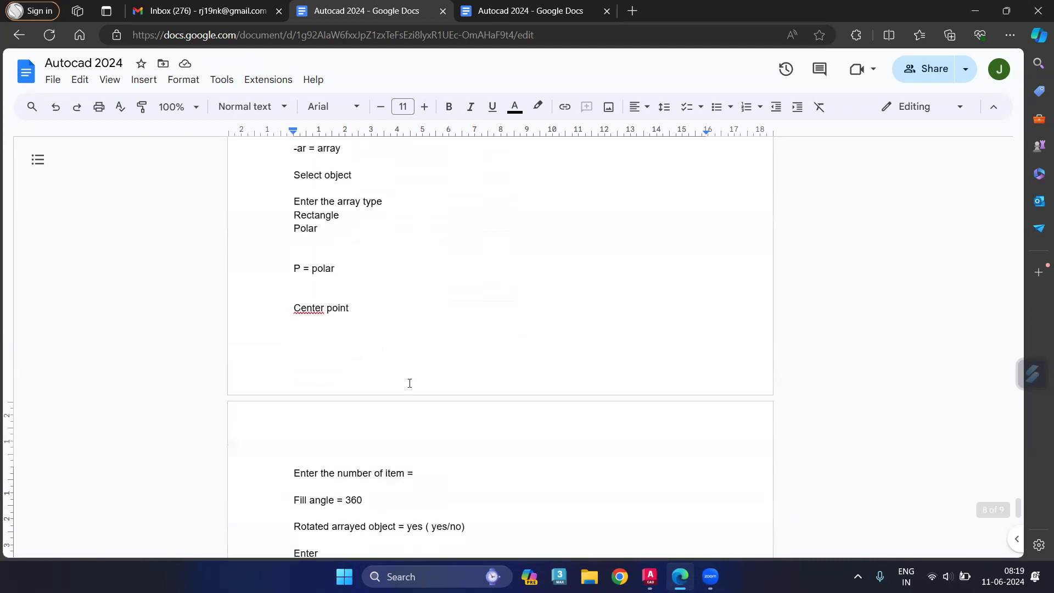